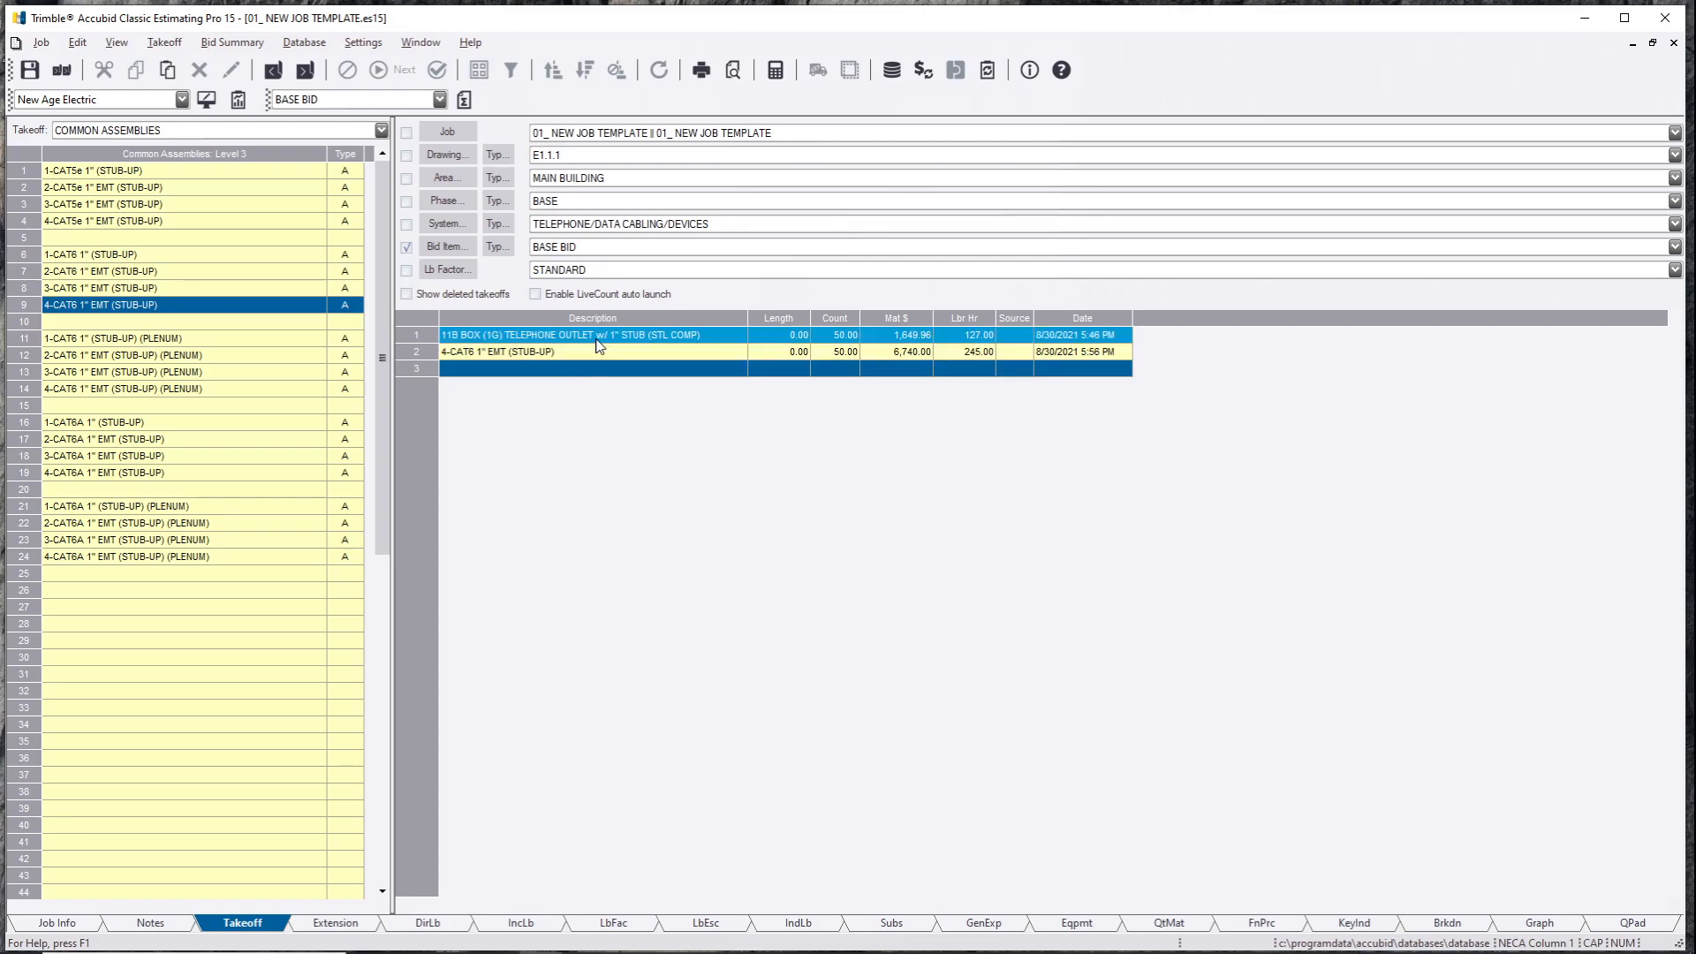
Step: Review the items and quantities in the 11B BOX telephone outlet takeoff, and finish the takeoff
double_click(594, 338)
drag(596, 351, 590, 453)
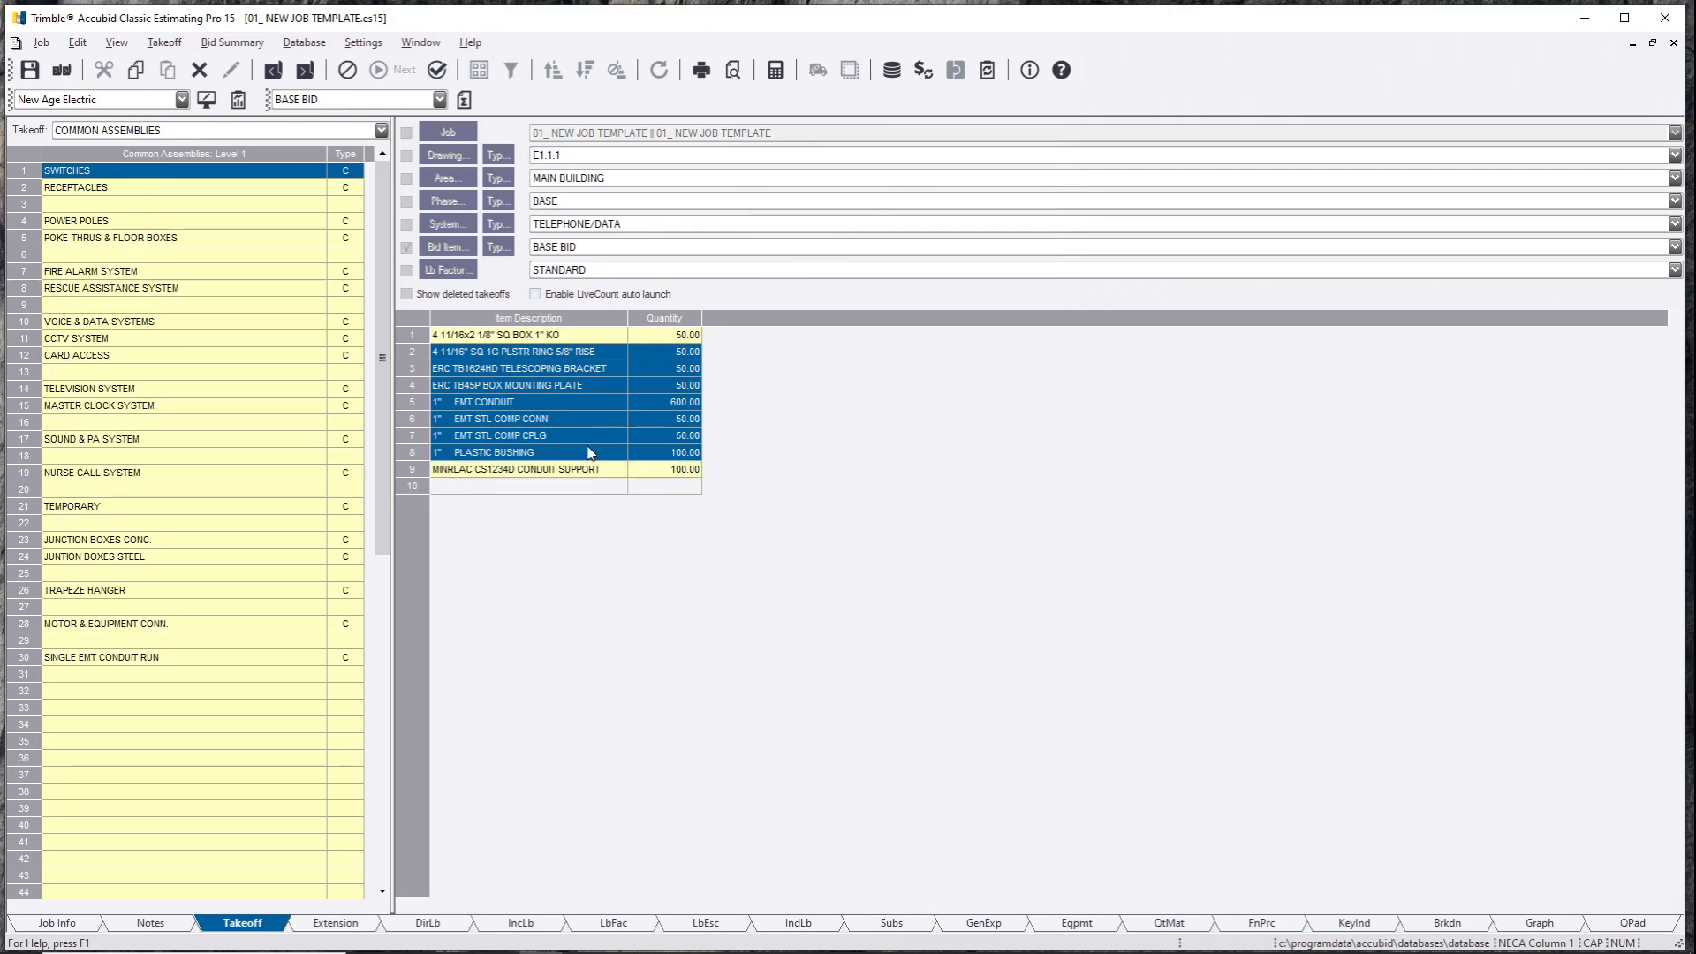
right_click(621, 617)
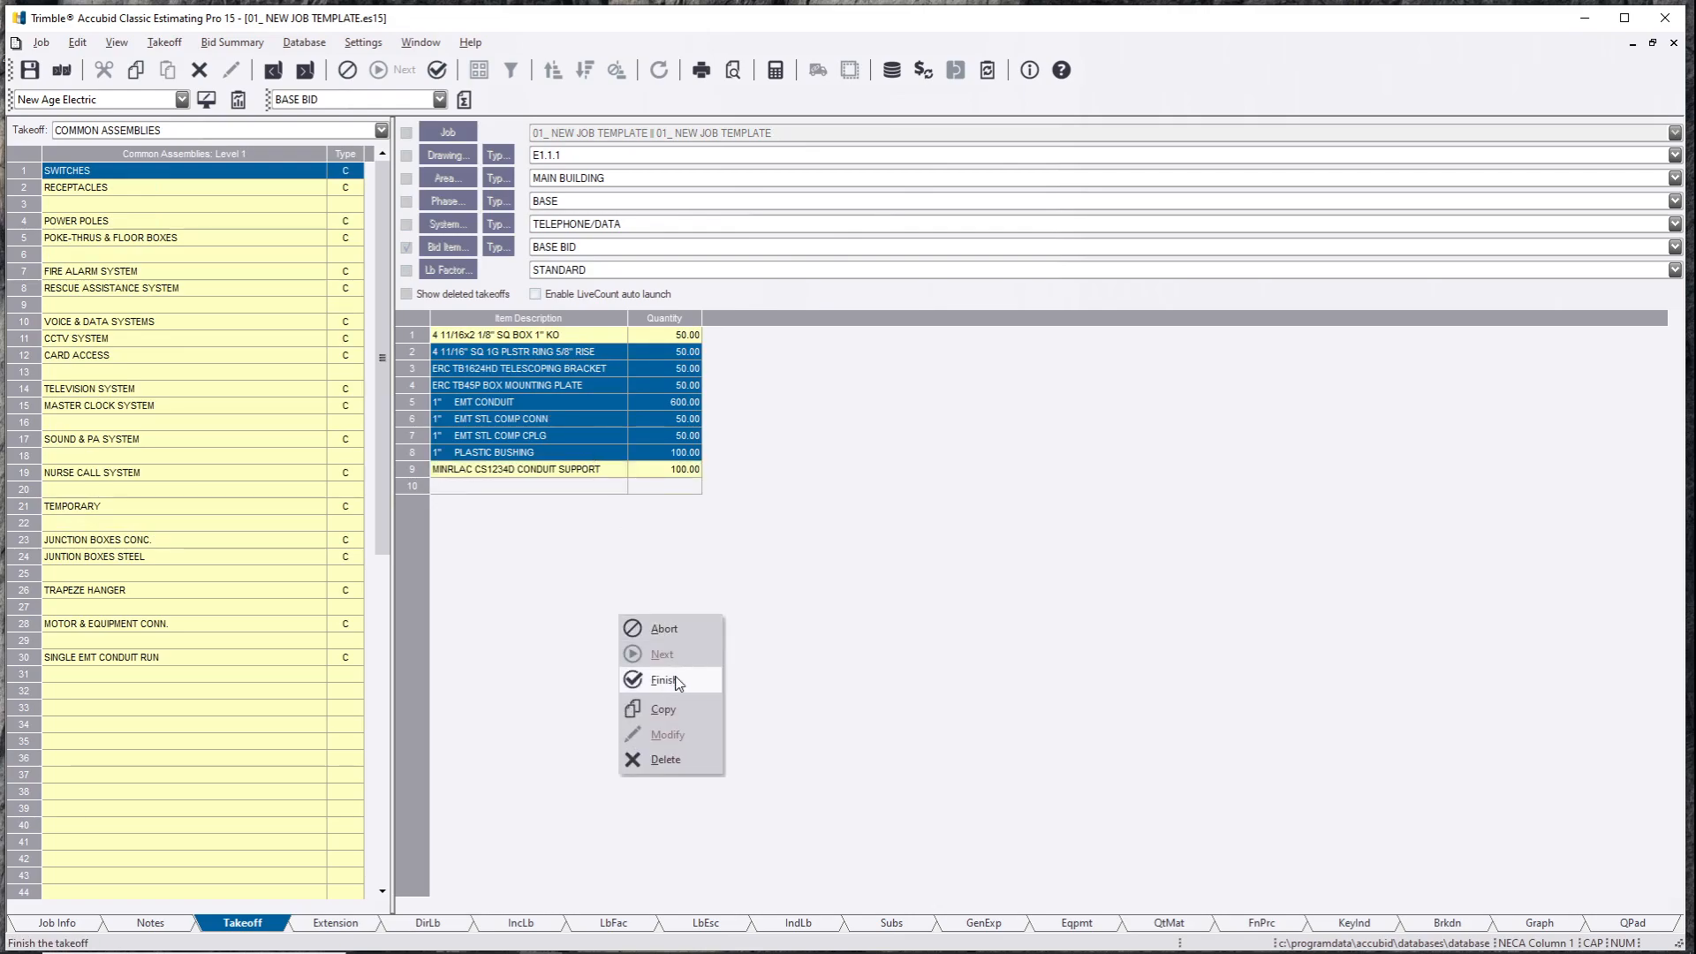
click(661, 678)
Step: Review the cable, jack, test and label items in the 4-CAT6 1" EMT (STUB-UP) takeoff, and finish it
double_click(540, 358)
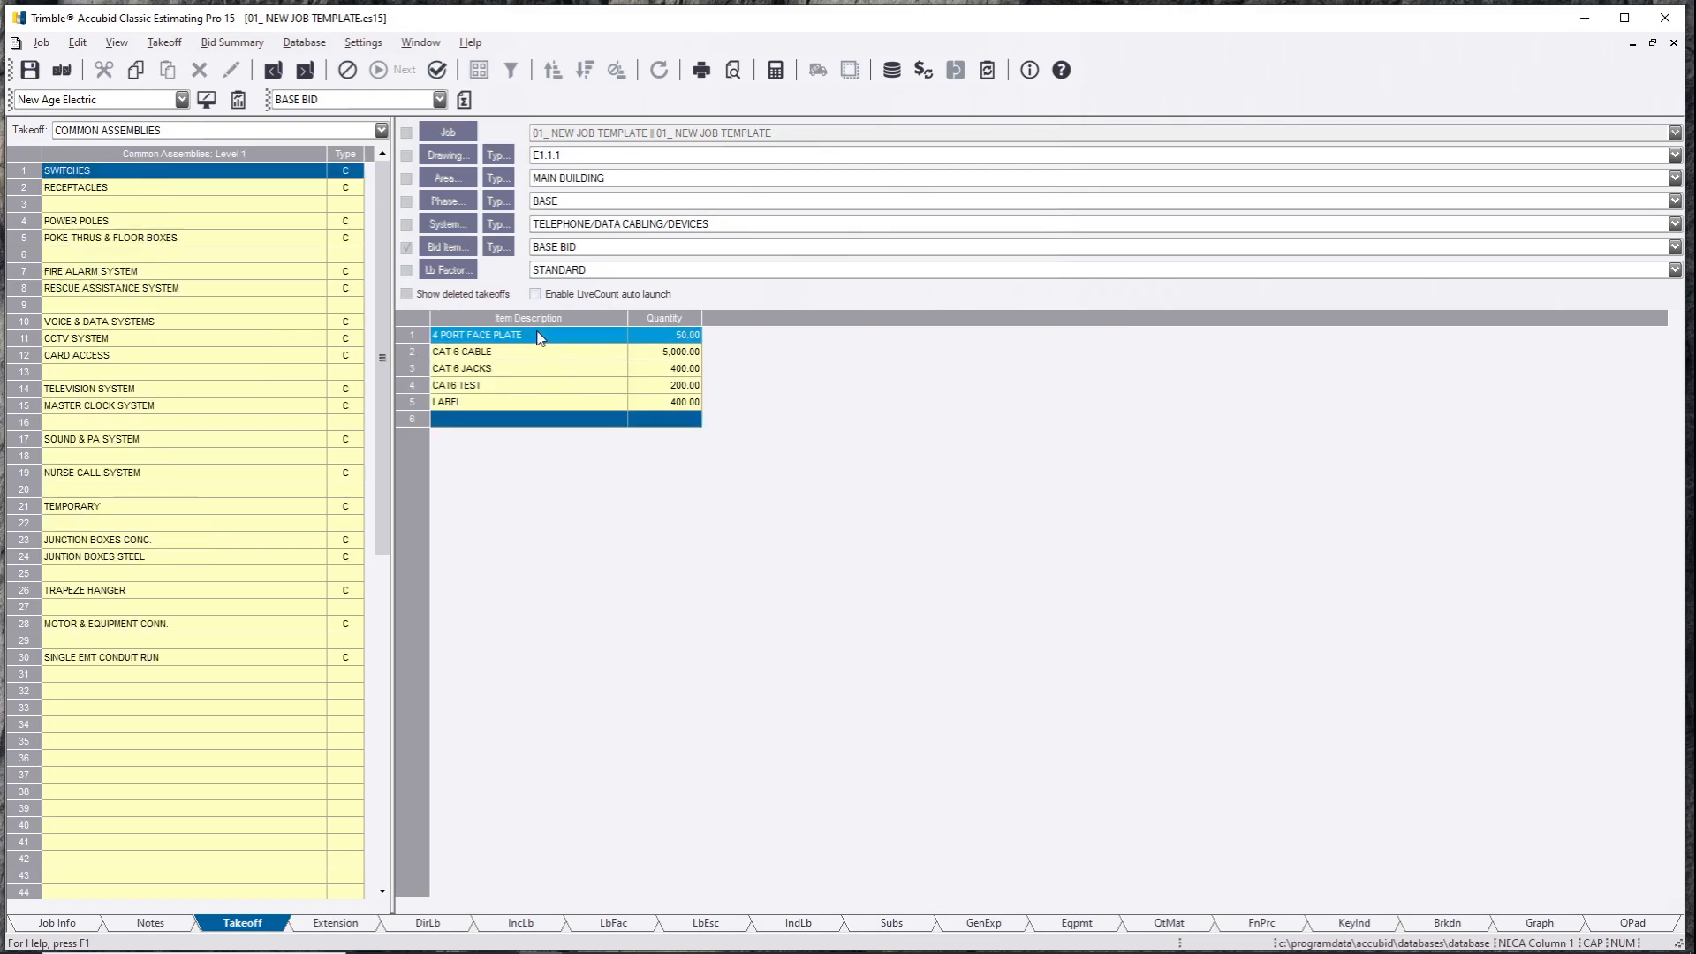
click(542, 351)
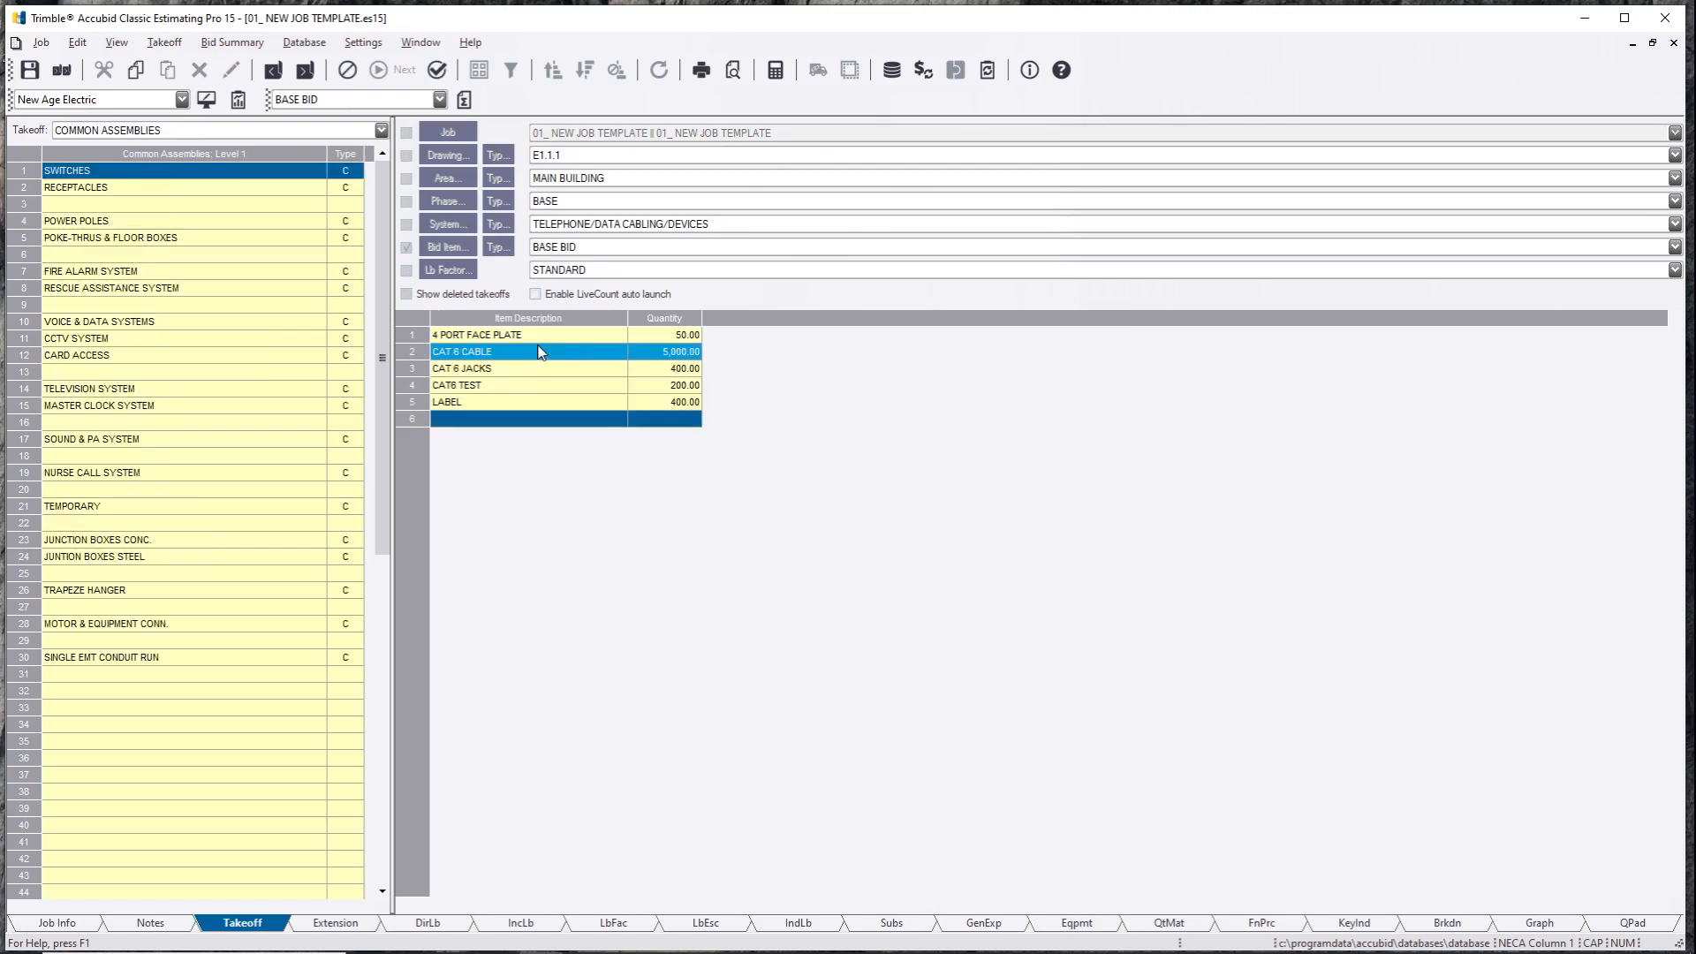
click(600, 421)
right_click(554, 517)
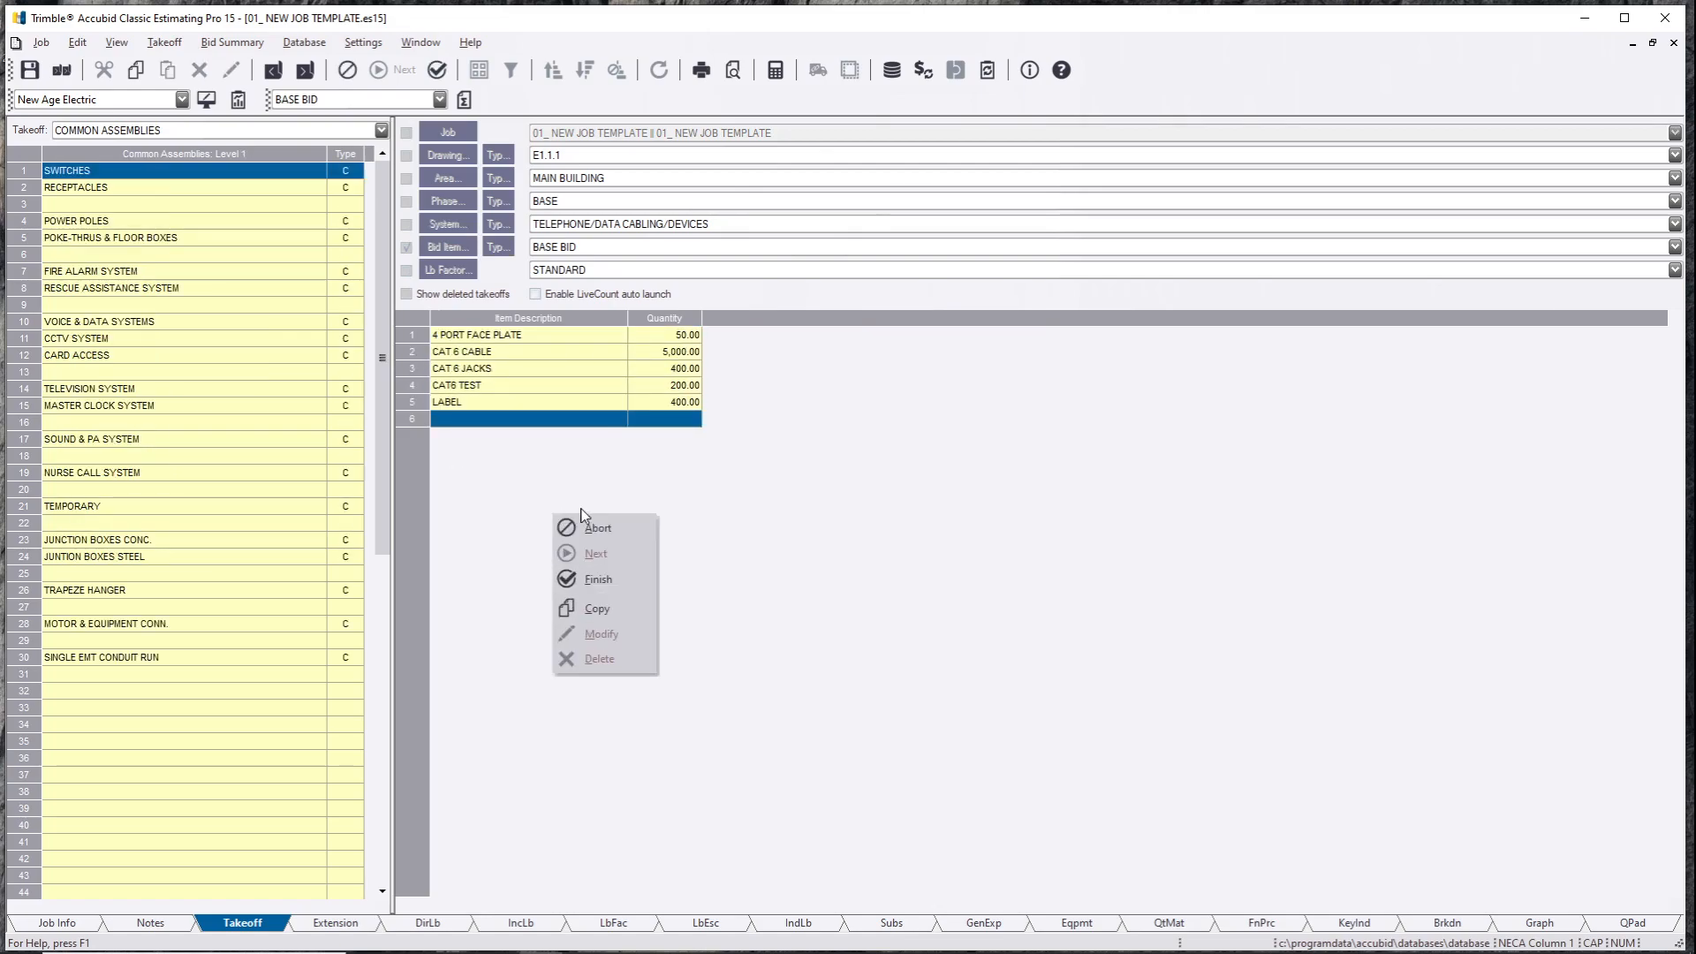
click(610, 577)
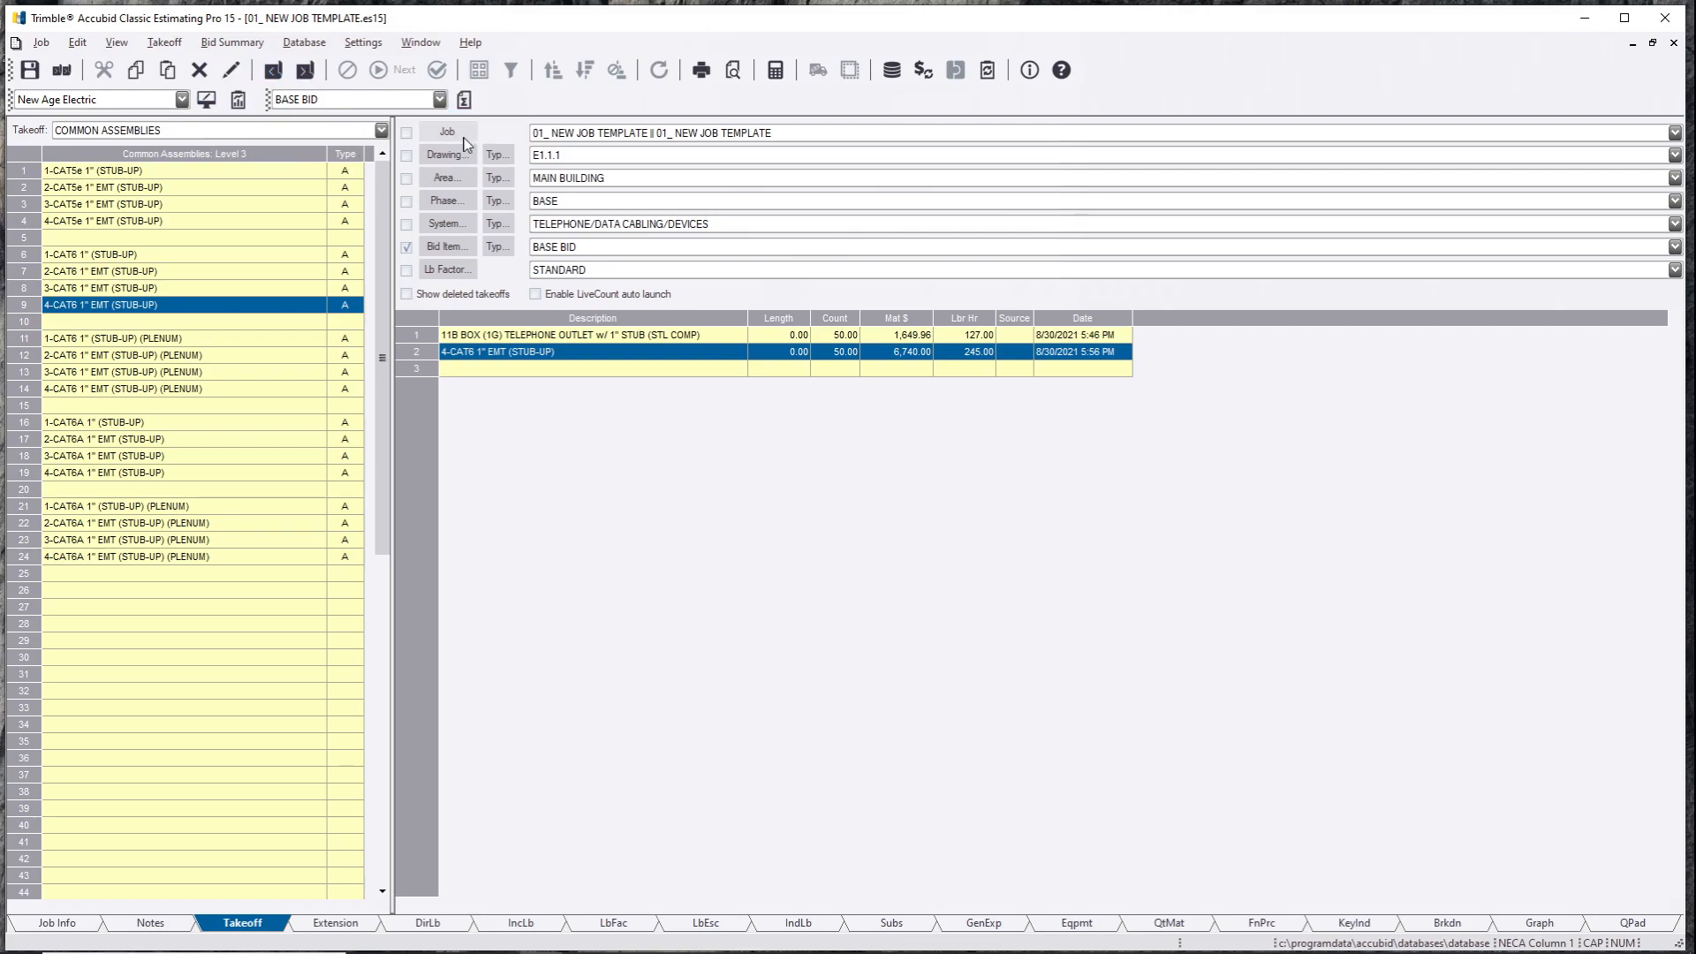
Step: In the direct labor sheet, set the LOCAL 134 C Foreman and Journeyman hours to 0
click(419, 928)
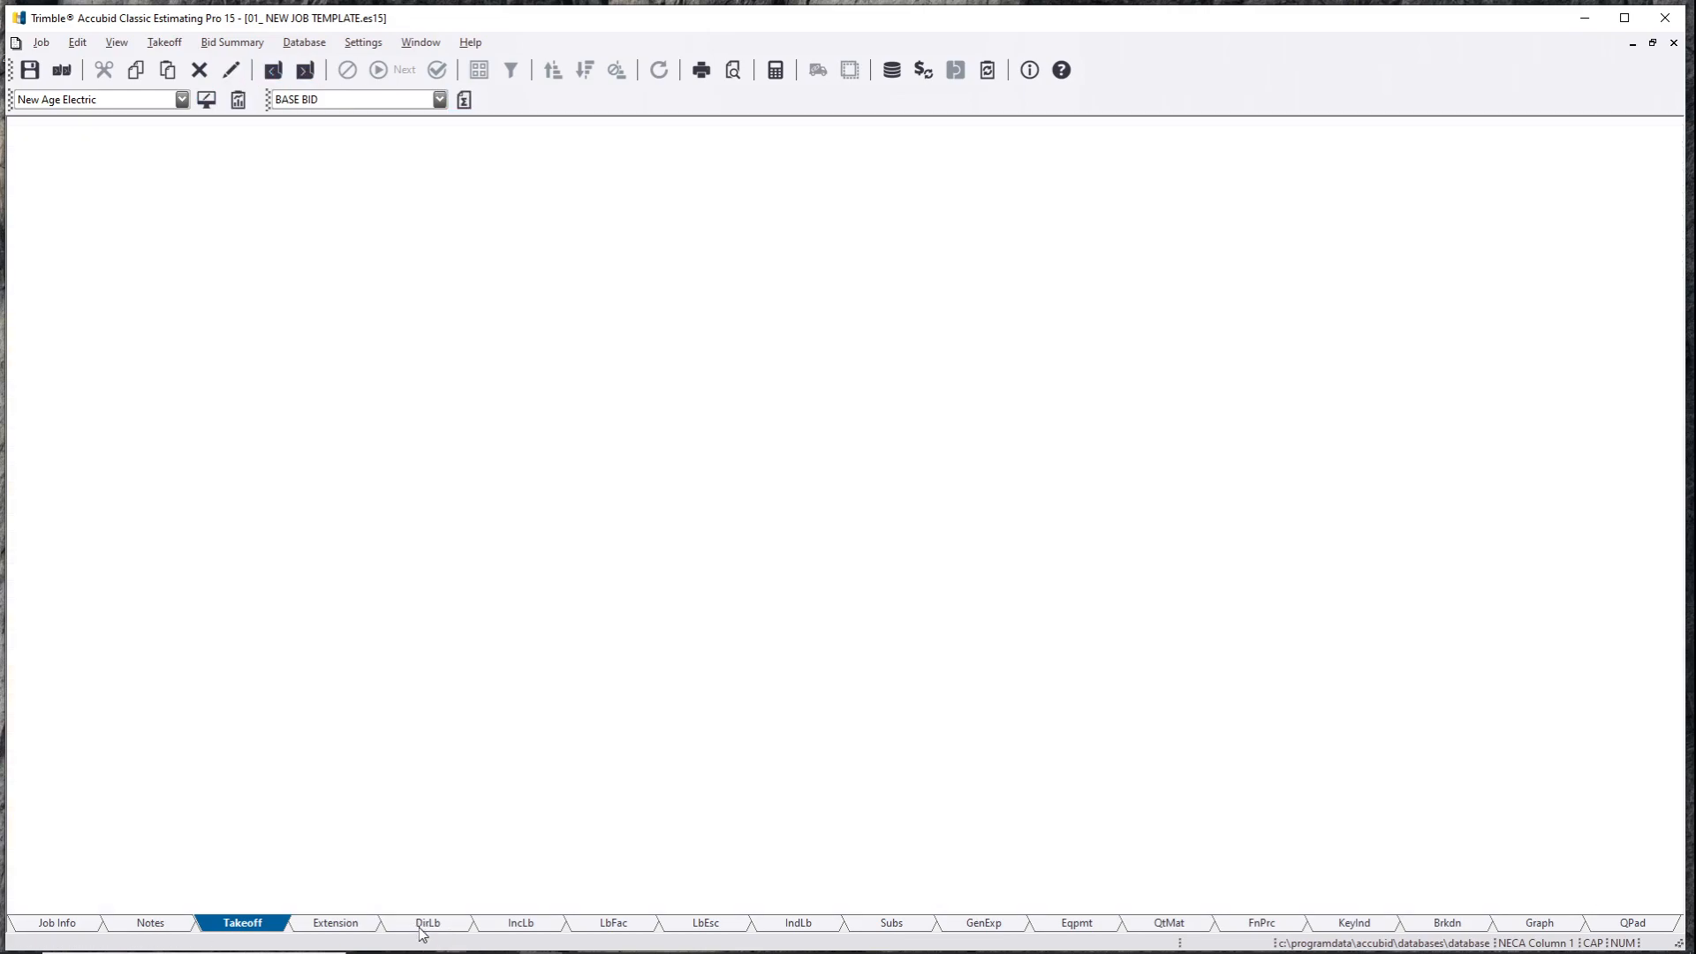
click(318, 628)
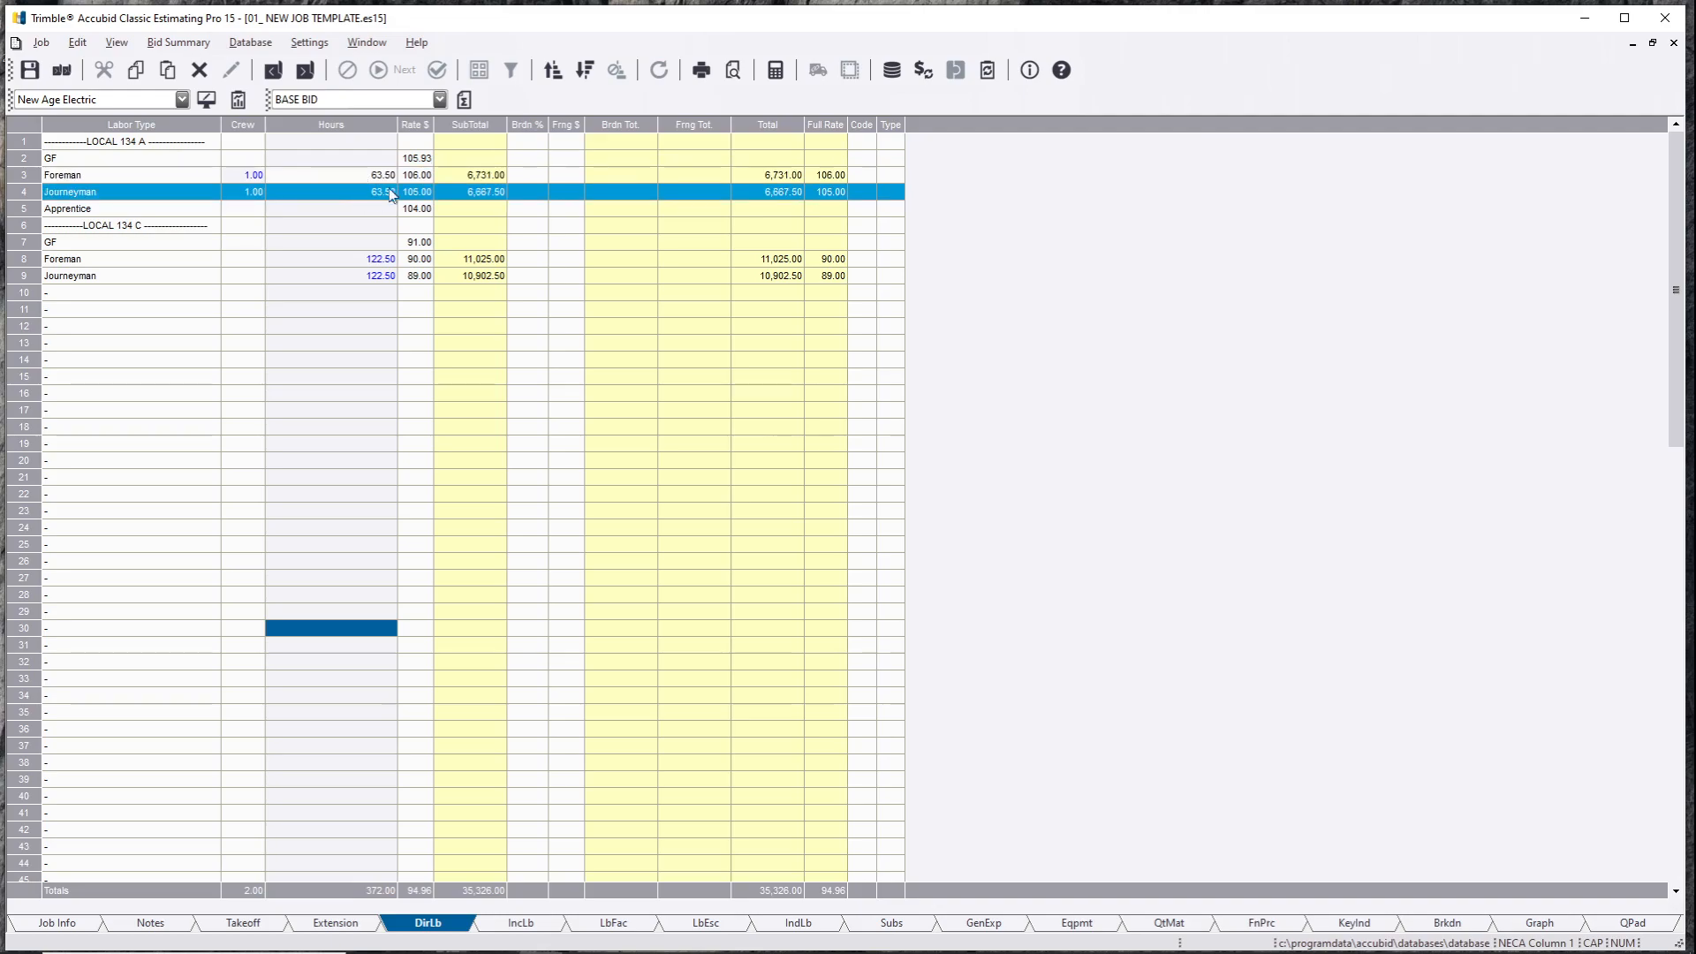
click(375, 262)
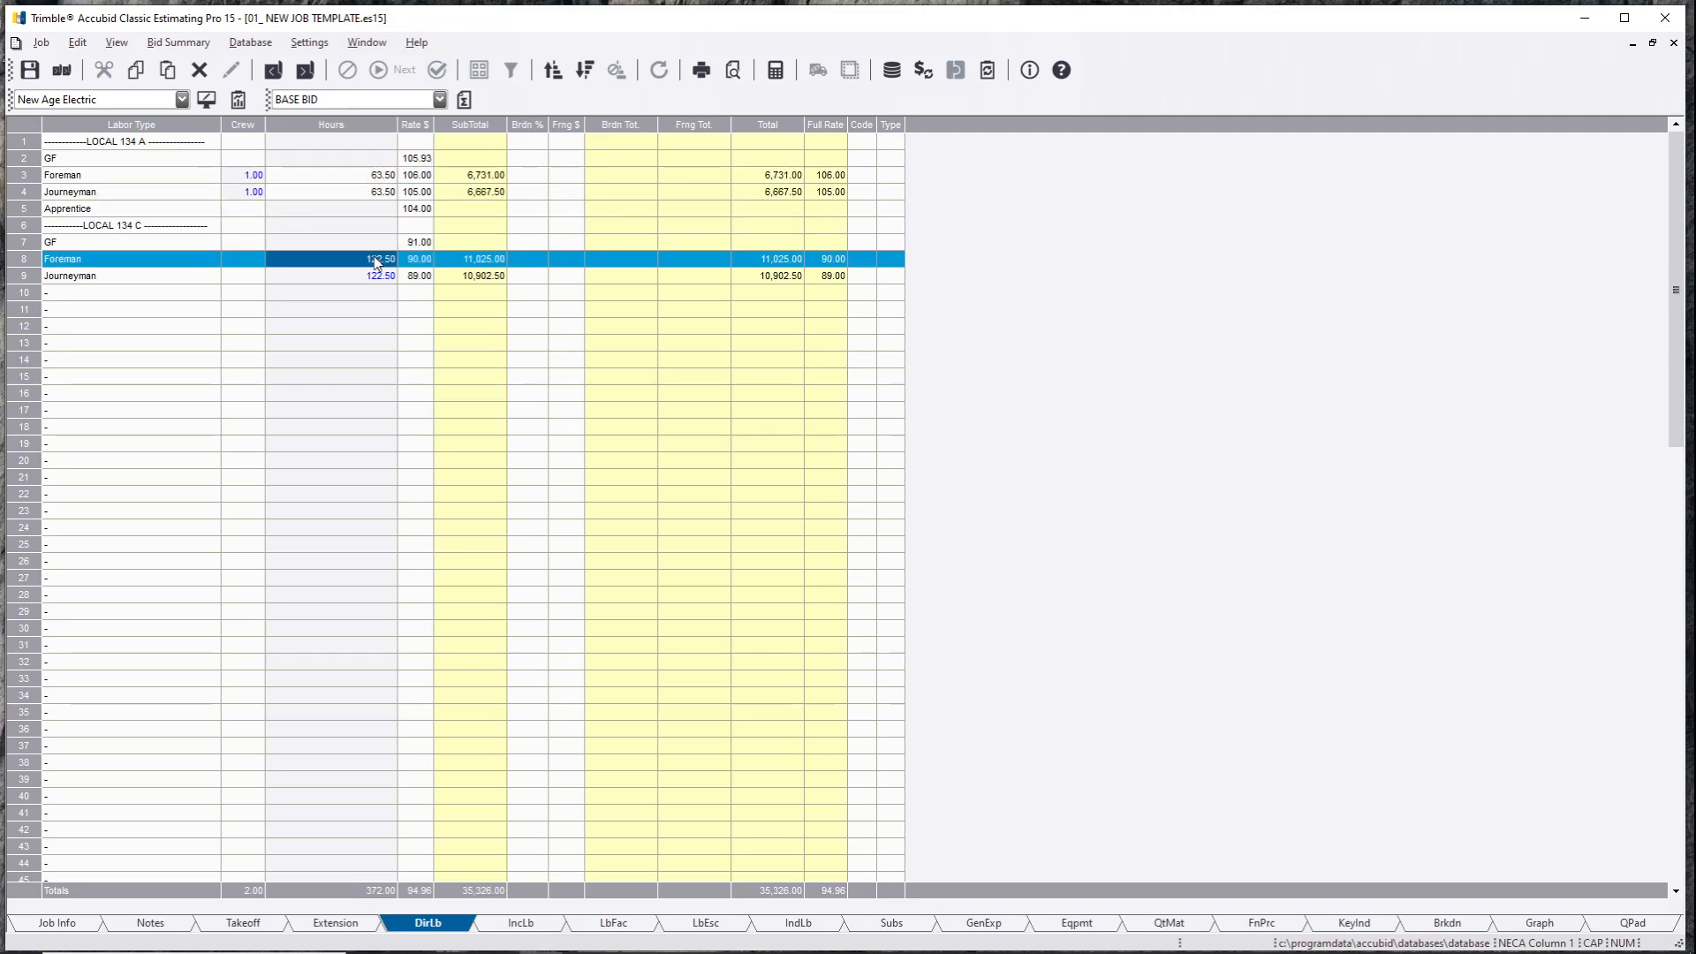
text(0)
key(Return)
text(0)
key(Return)
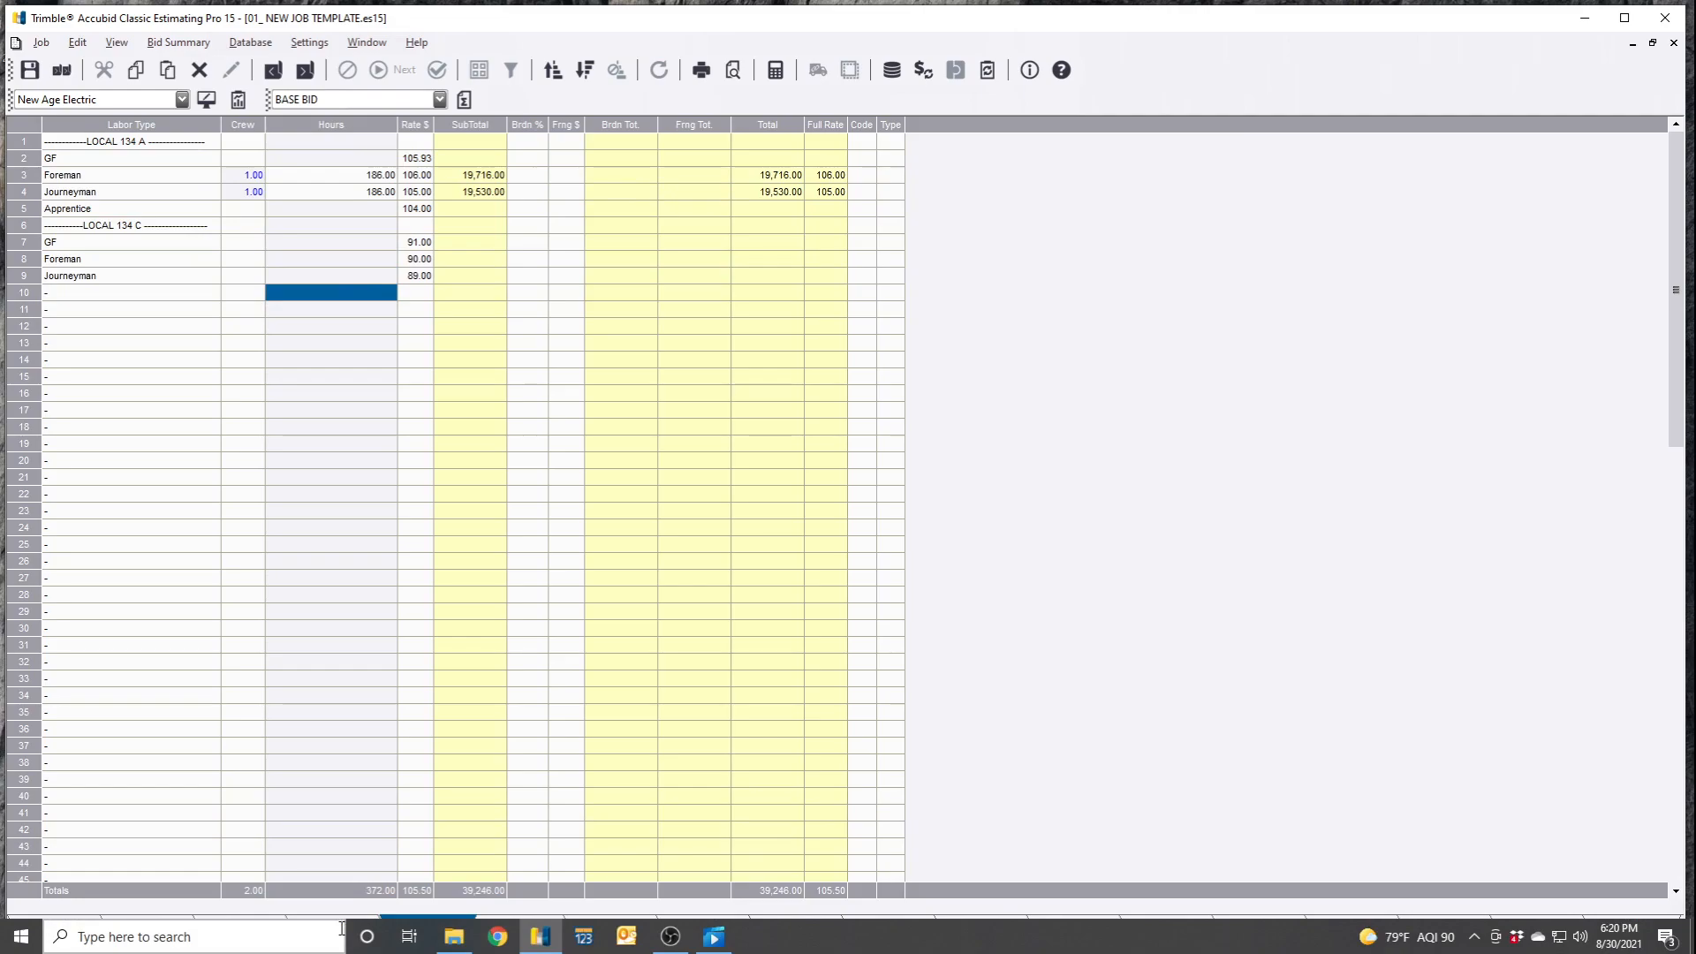
Step: Check the labor hours in the extension and compare them with the 4-CAT6 takeoff's labor hours
click(336, 922)
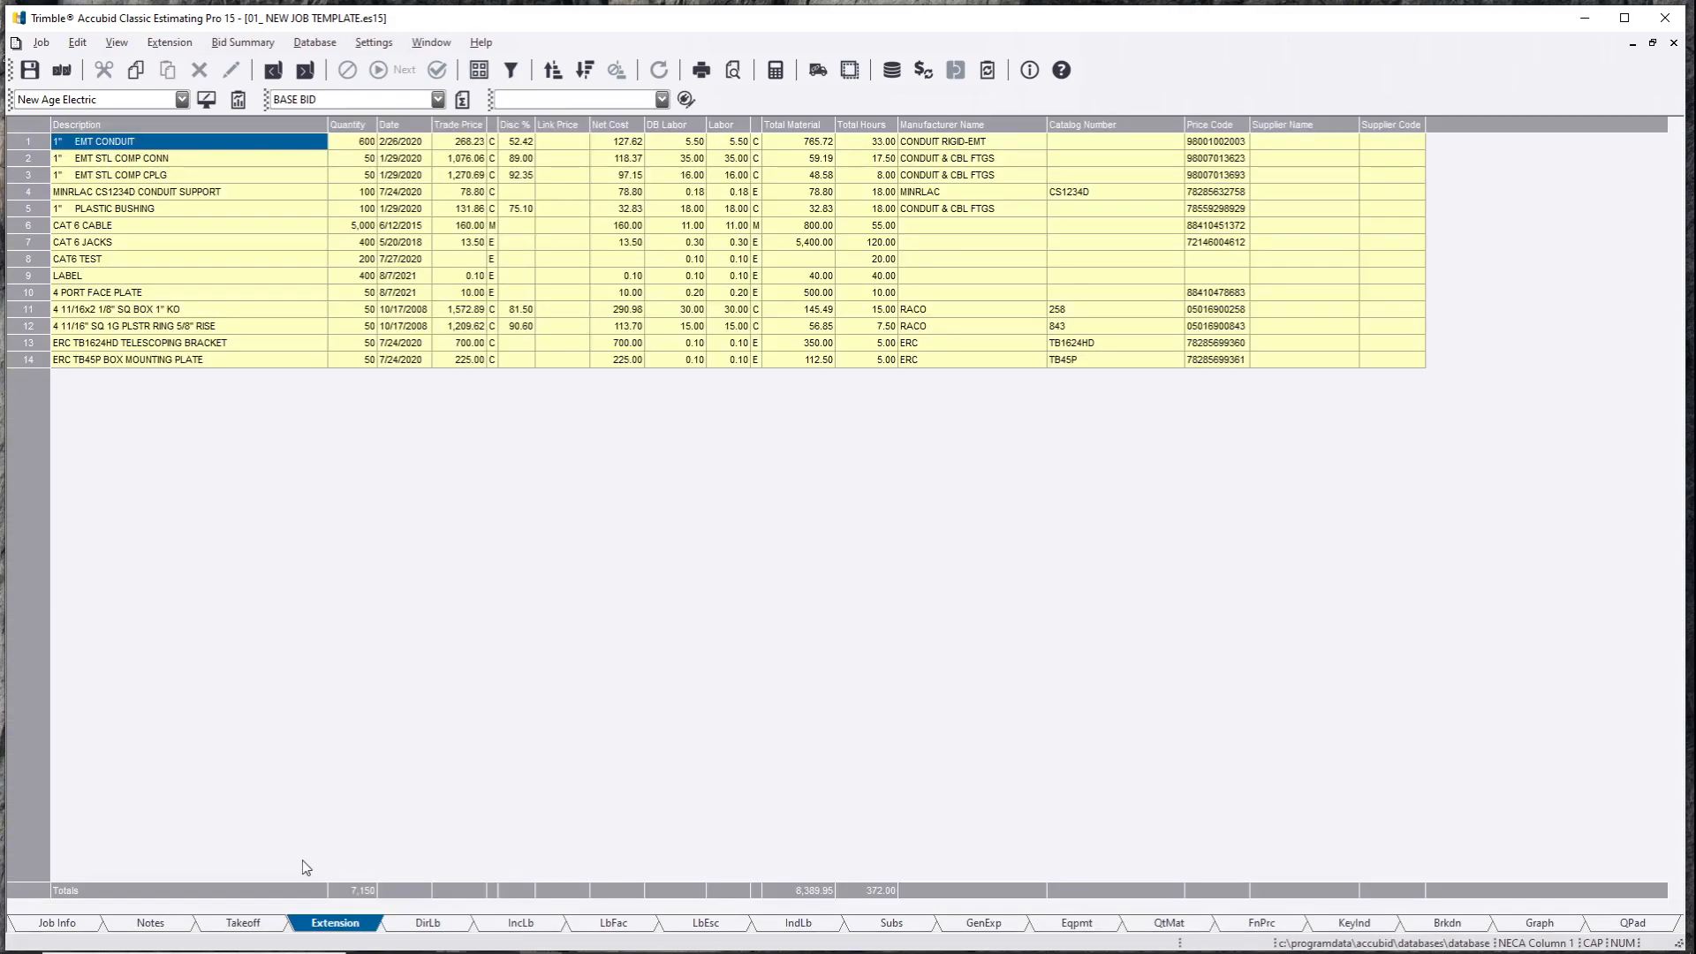
click(265, 924)
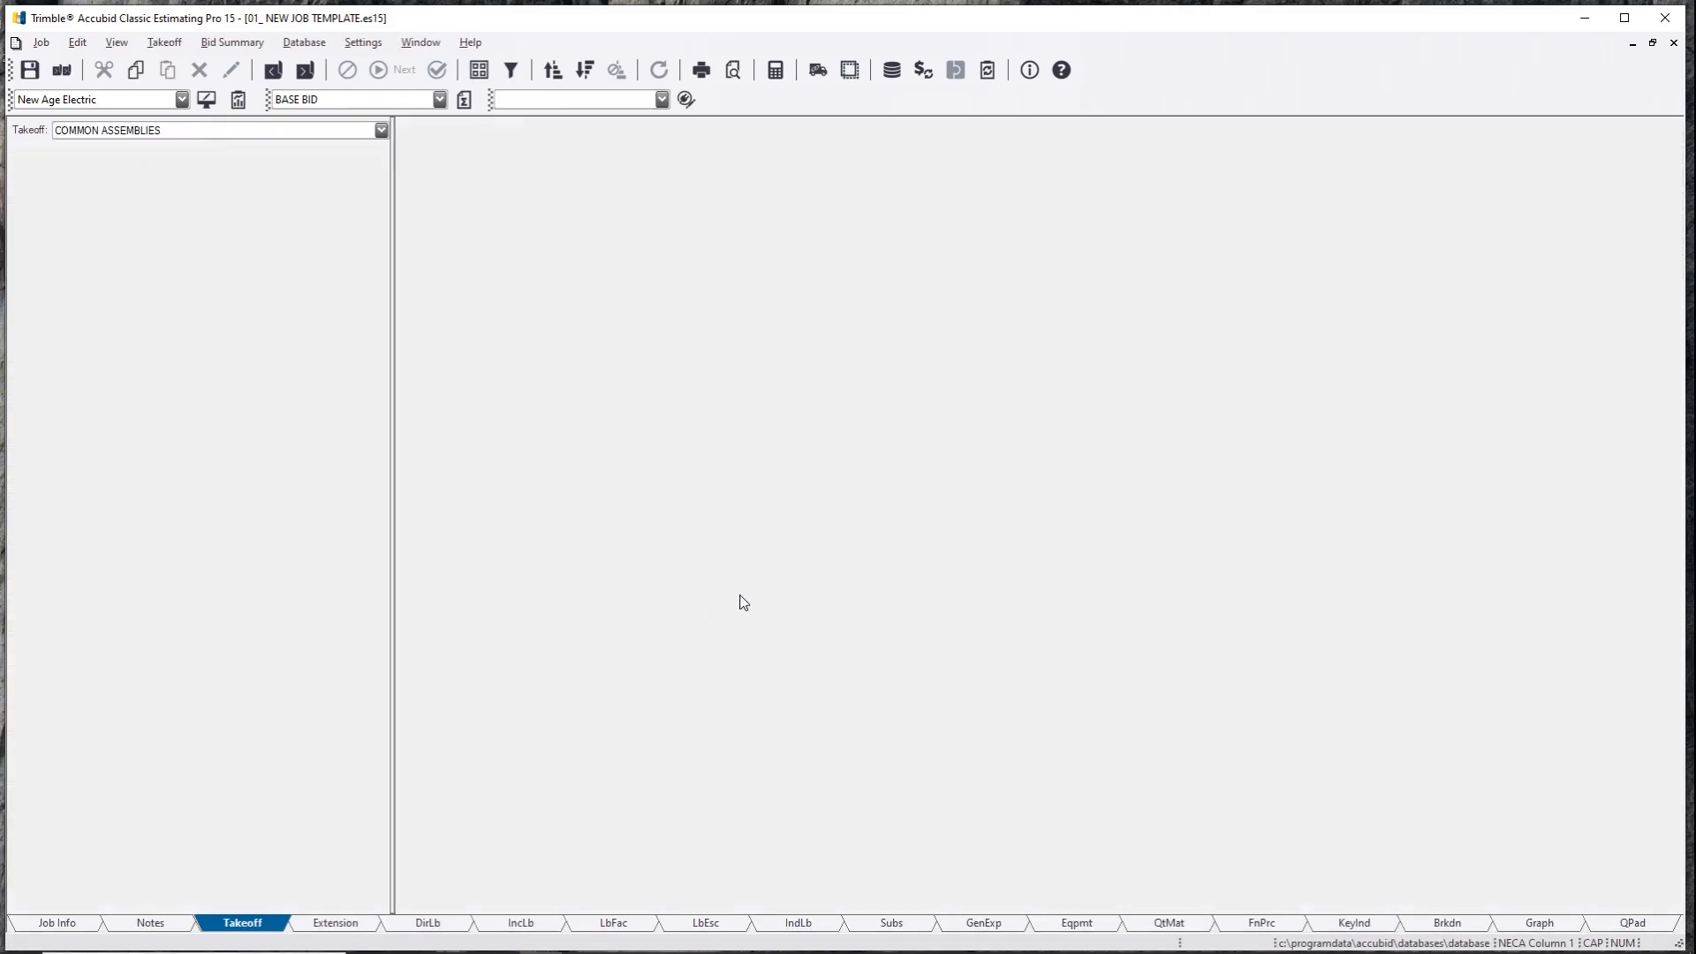
click(572, 347)
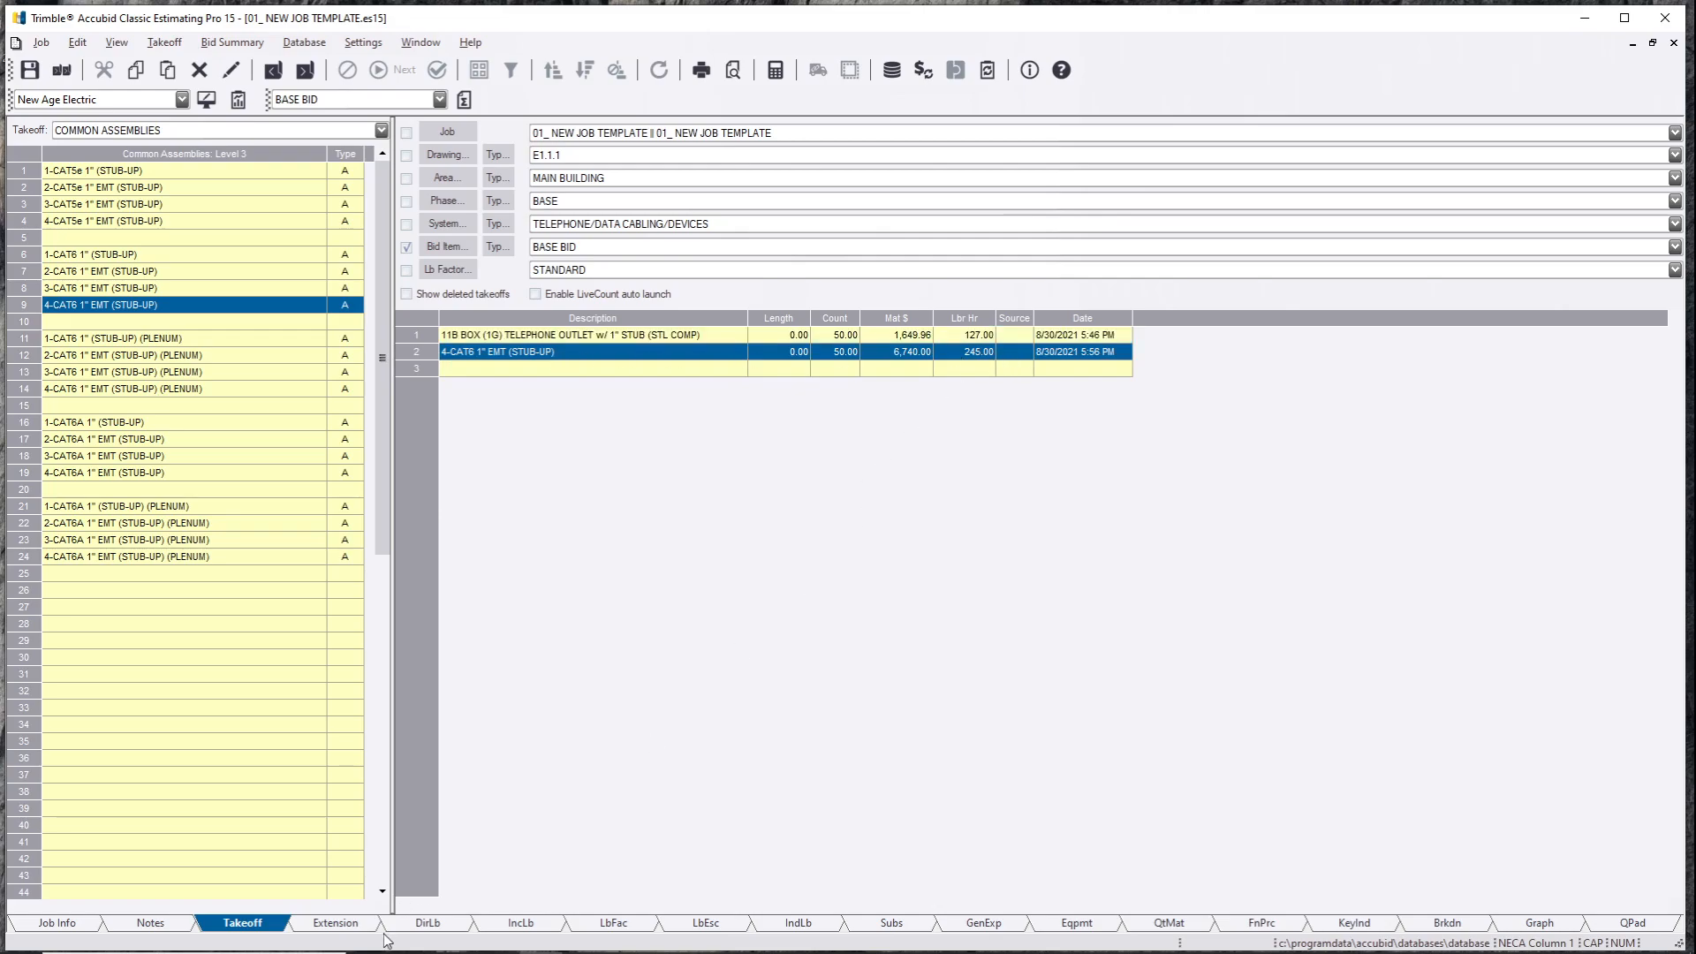
click(353, 925)
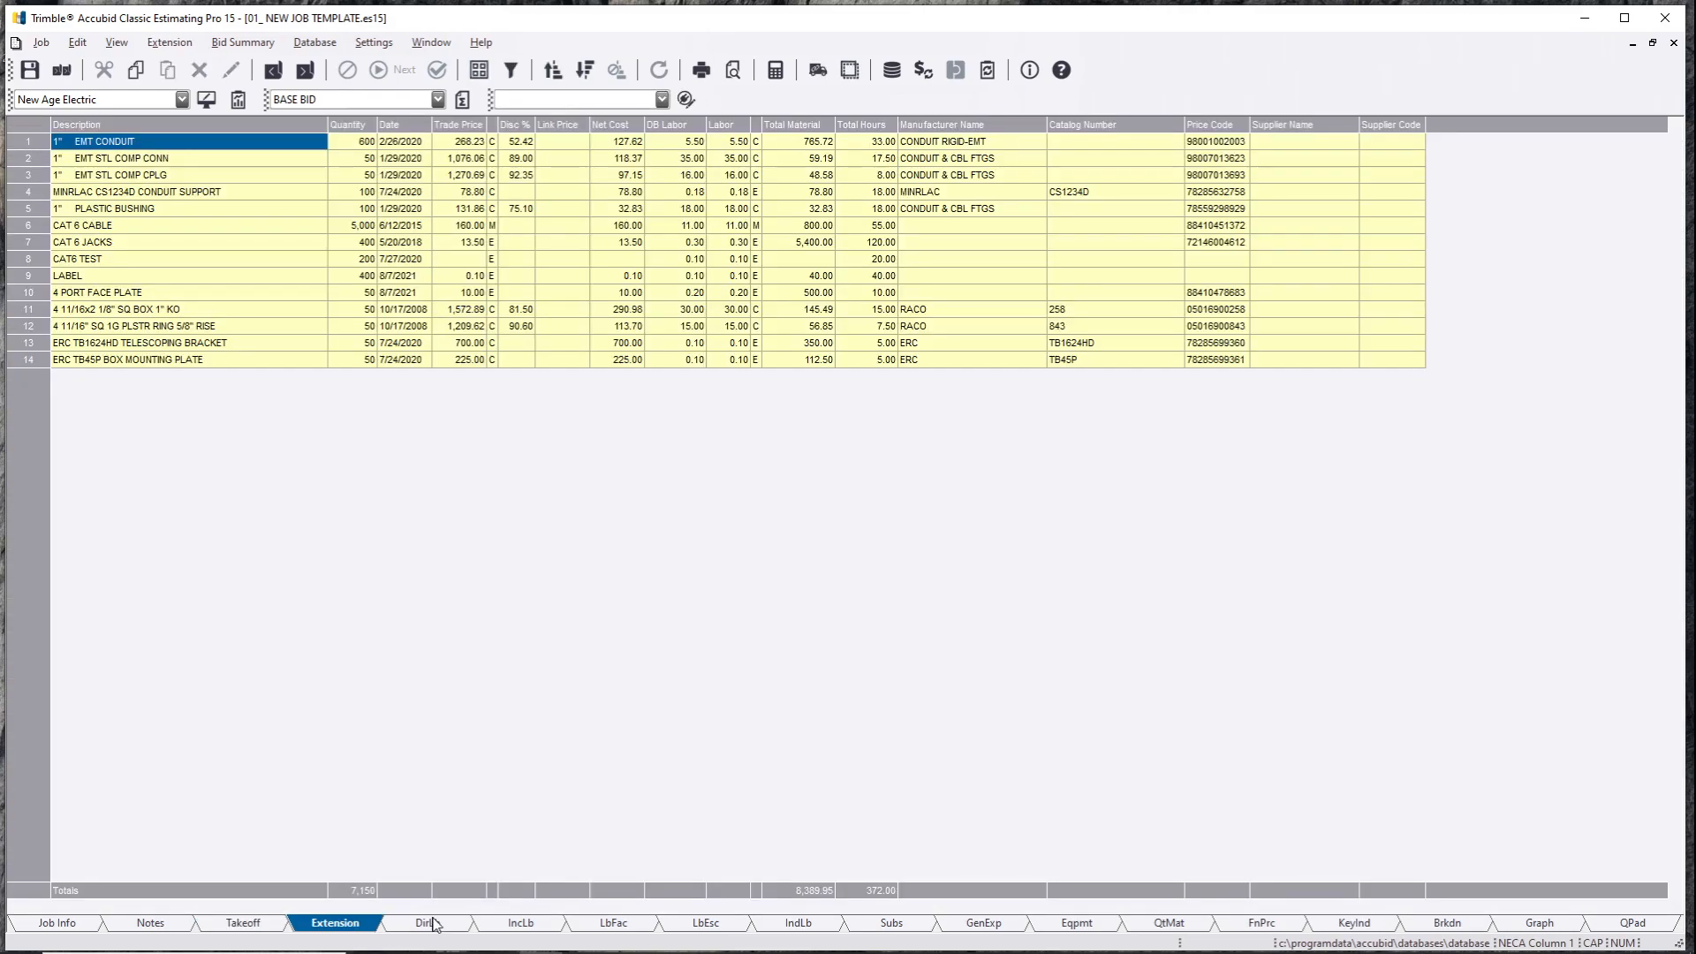
Step: In the direct labor sheet, set the LOCAL 134 C Foreman and Journeyman hours to 122.5 each
click(430, 924)
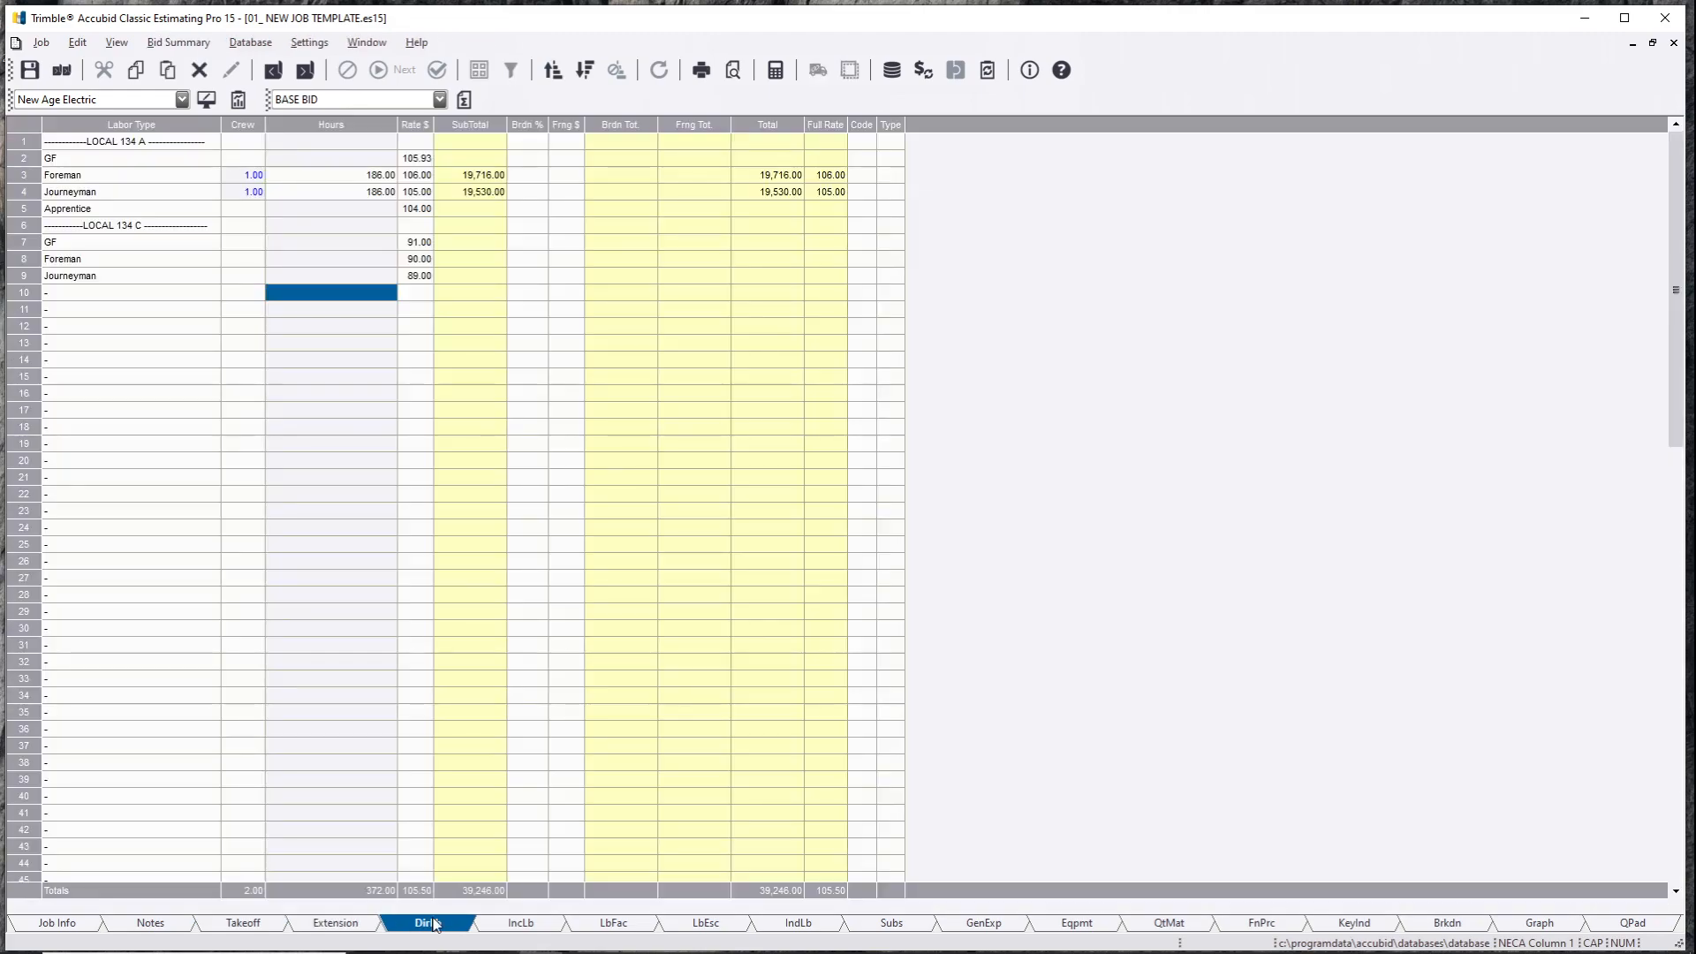
click(379, 263)
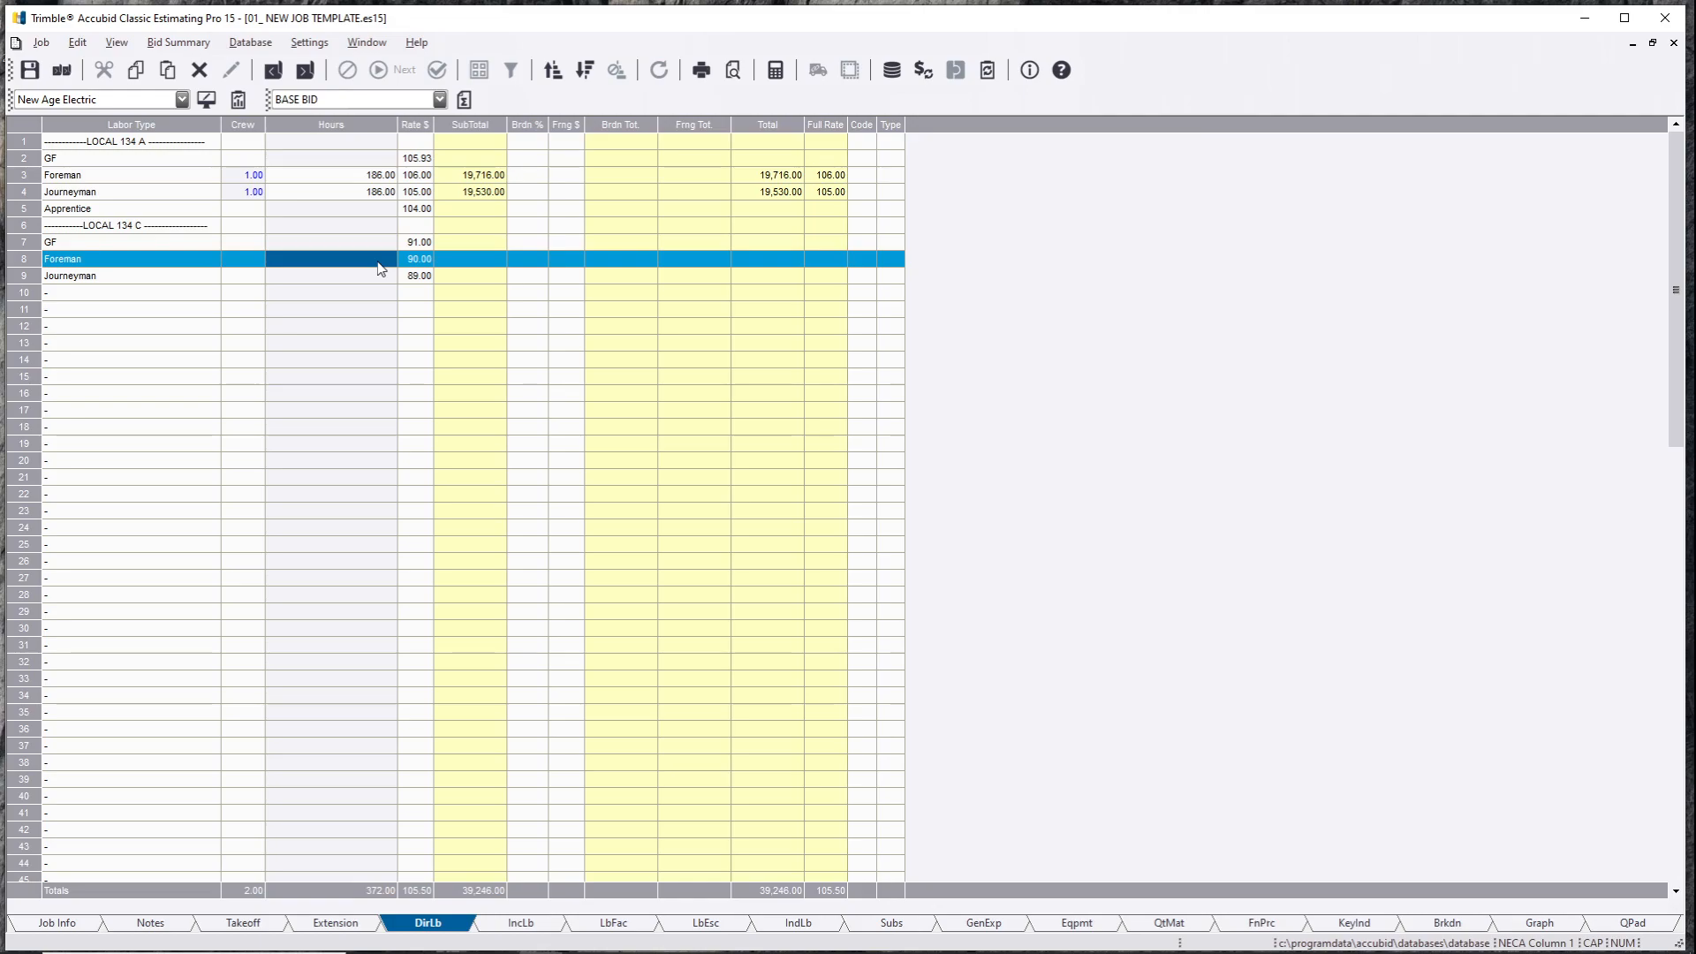
text(122.5)
key(Return)
text(12)
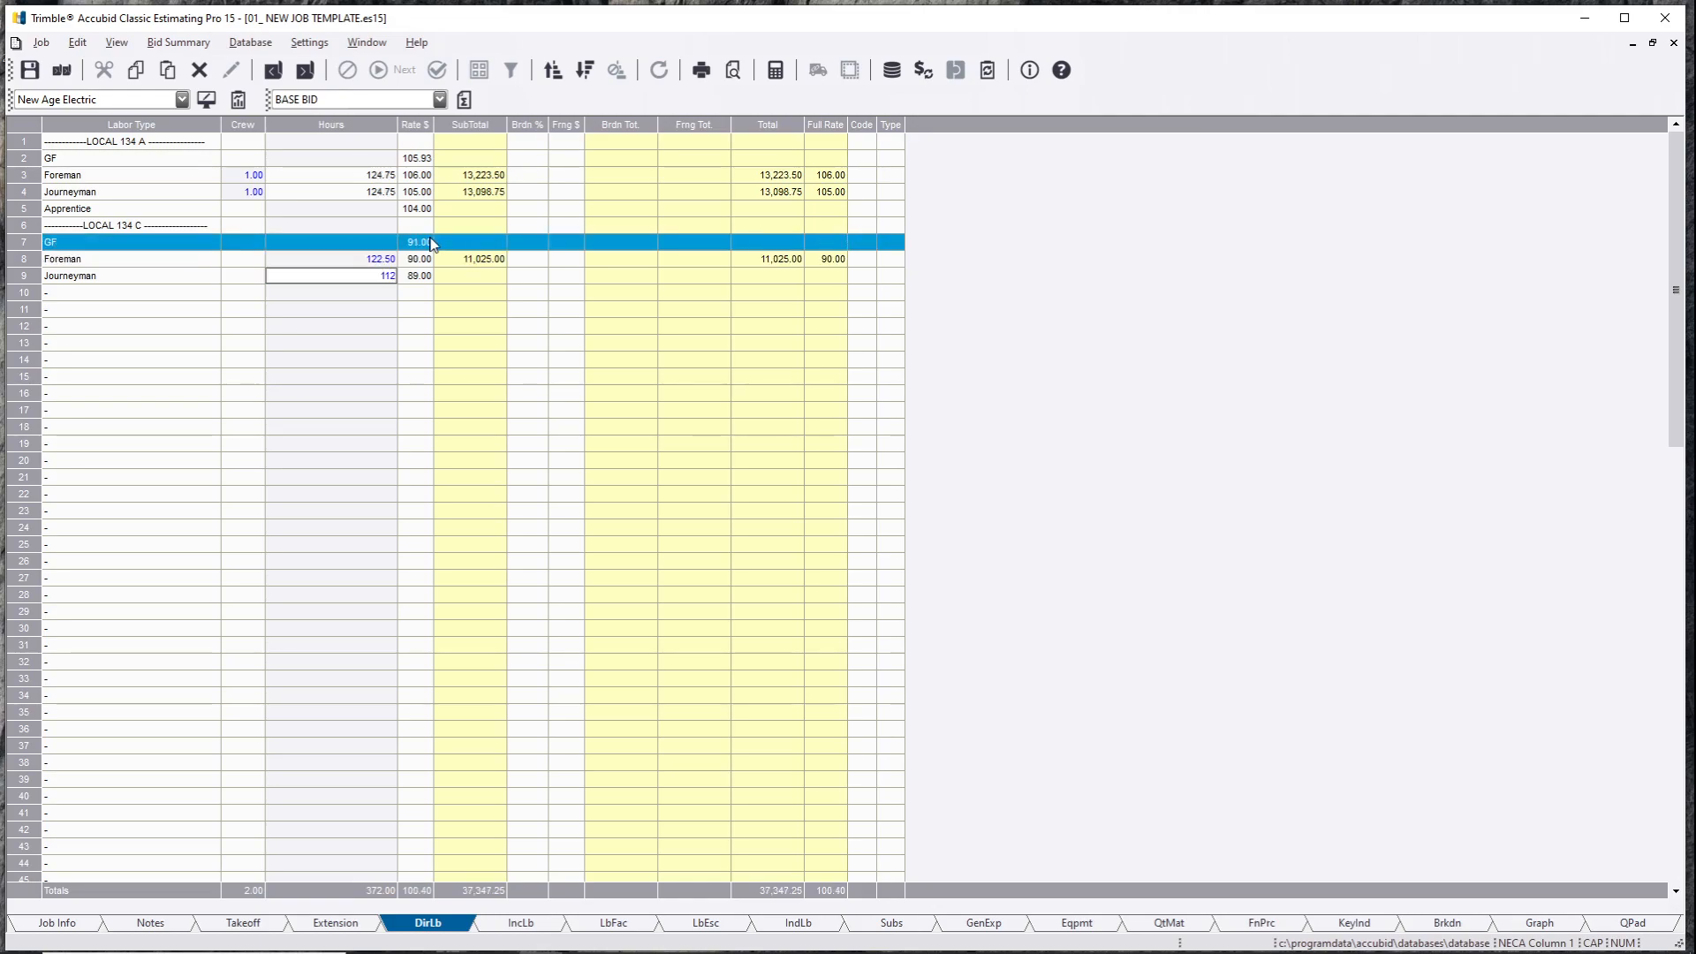
key(BackSpace)
text(22.5)
key(Return)
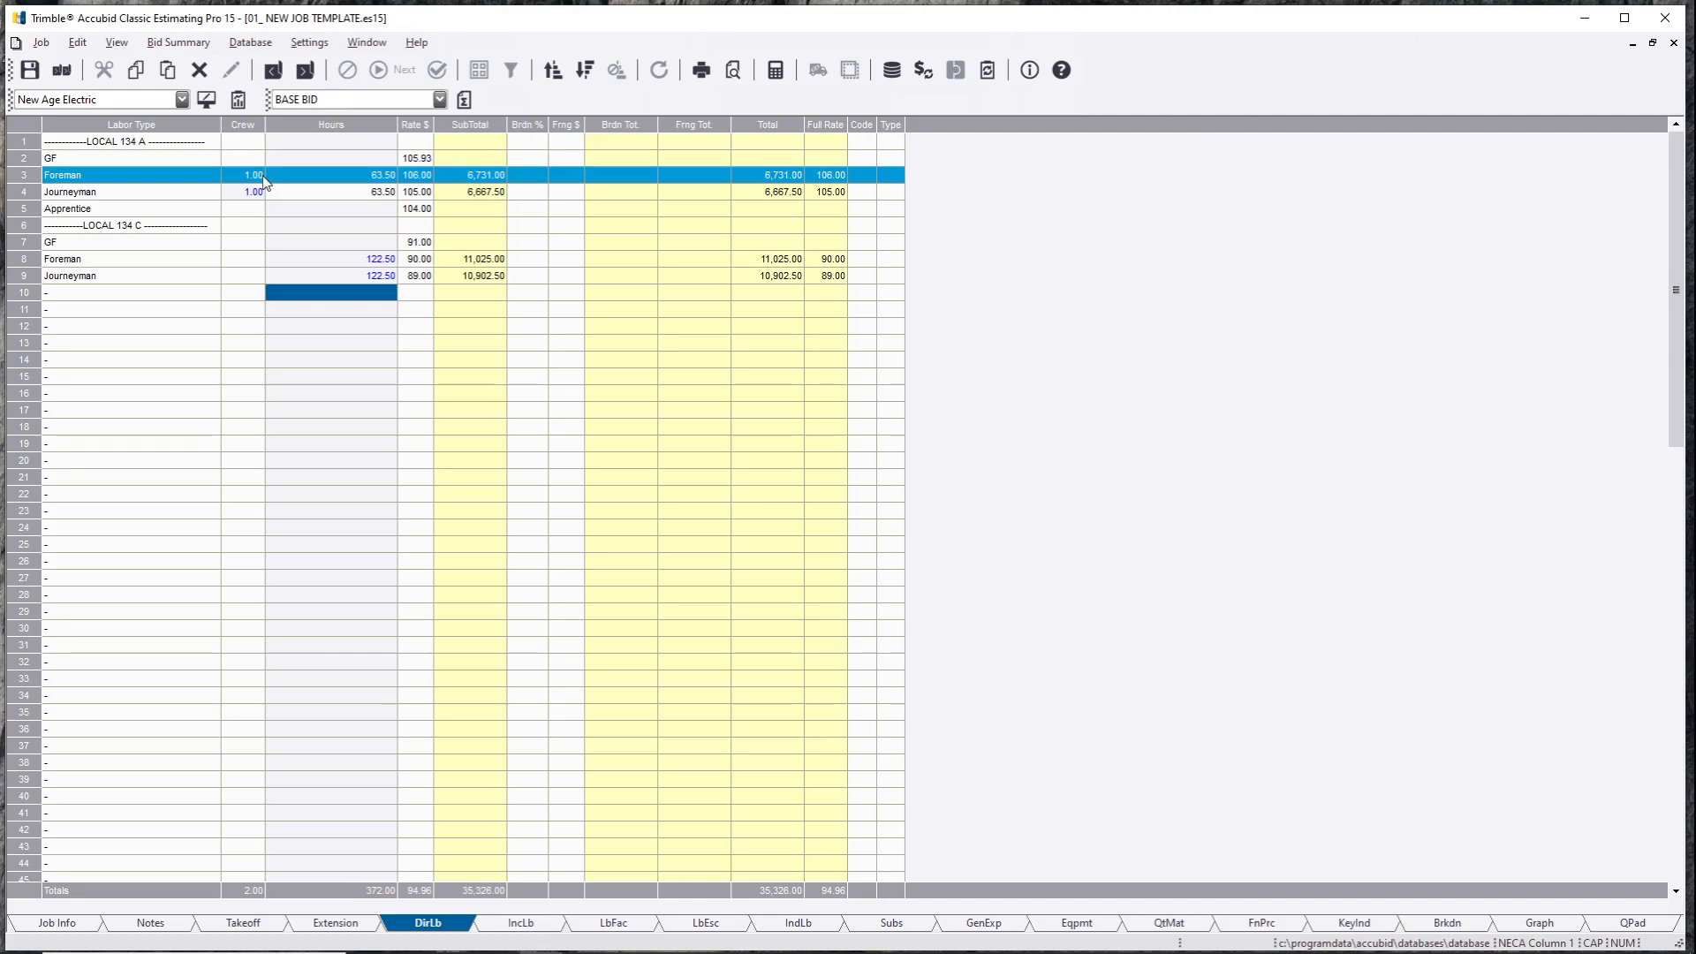
click(746, 561)
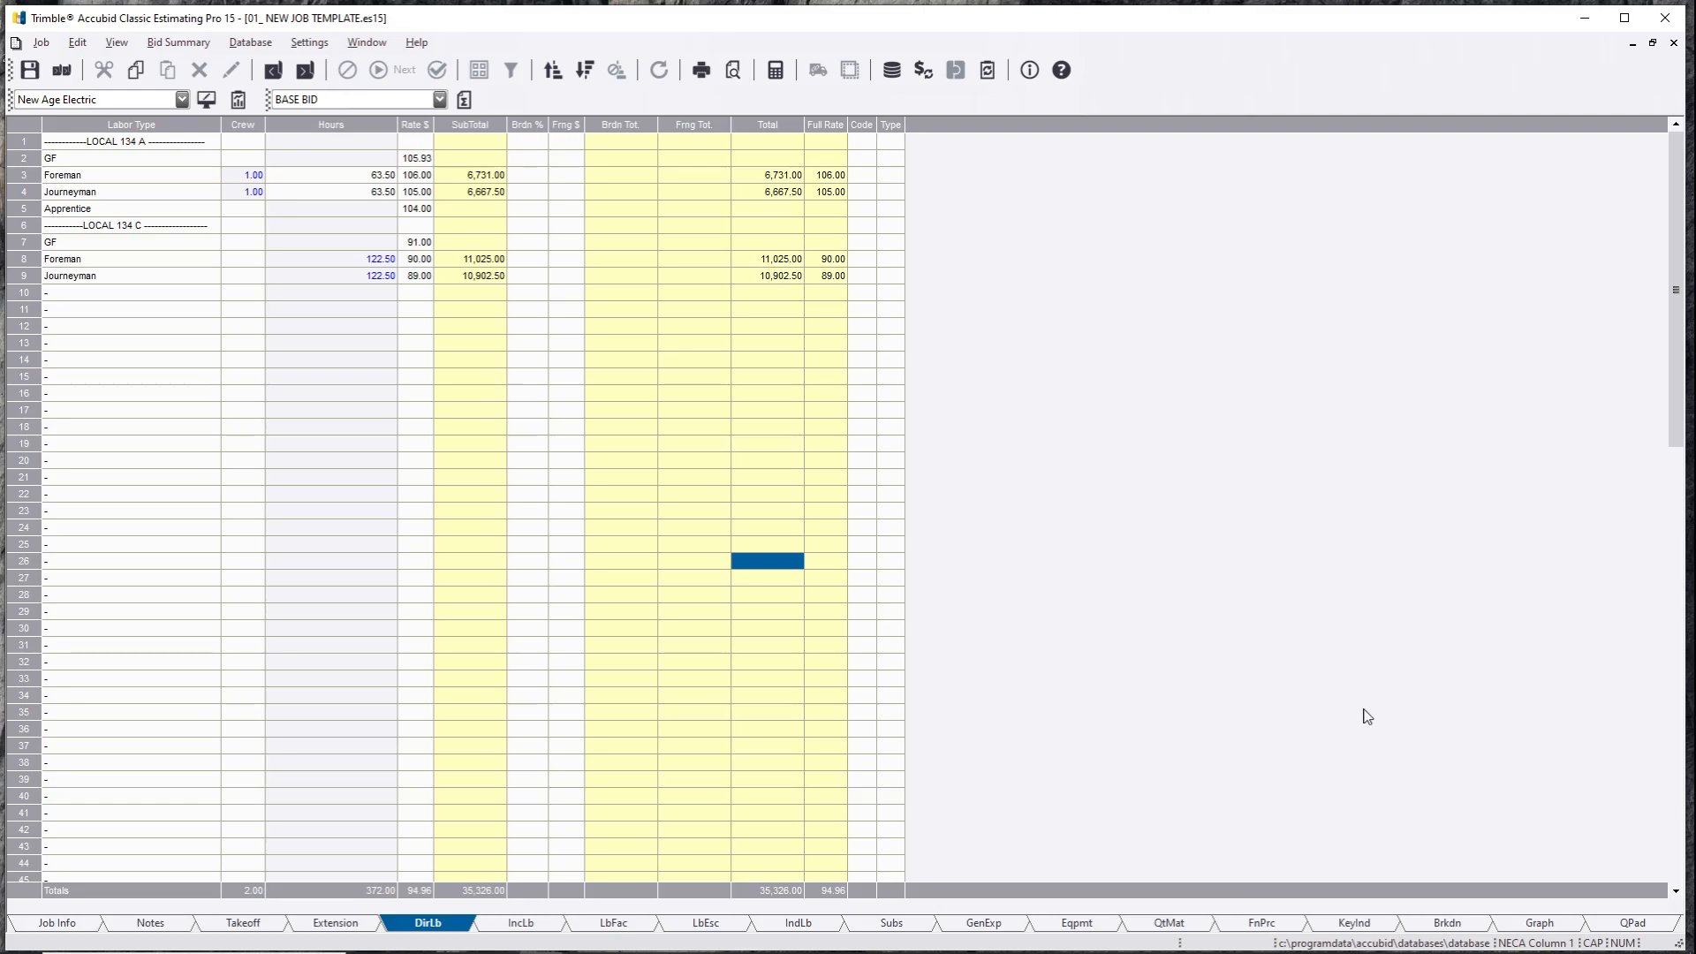
Step: Go through the remaining labor, subcontract, expense, equipment and quoted material sheets, and examine the total markup in the final pricing
click(529, 924)
click(631, 928)
click(735, 929)
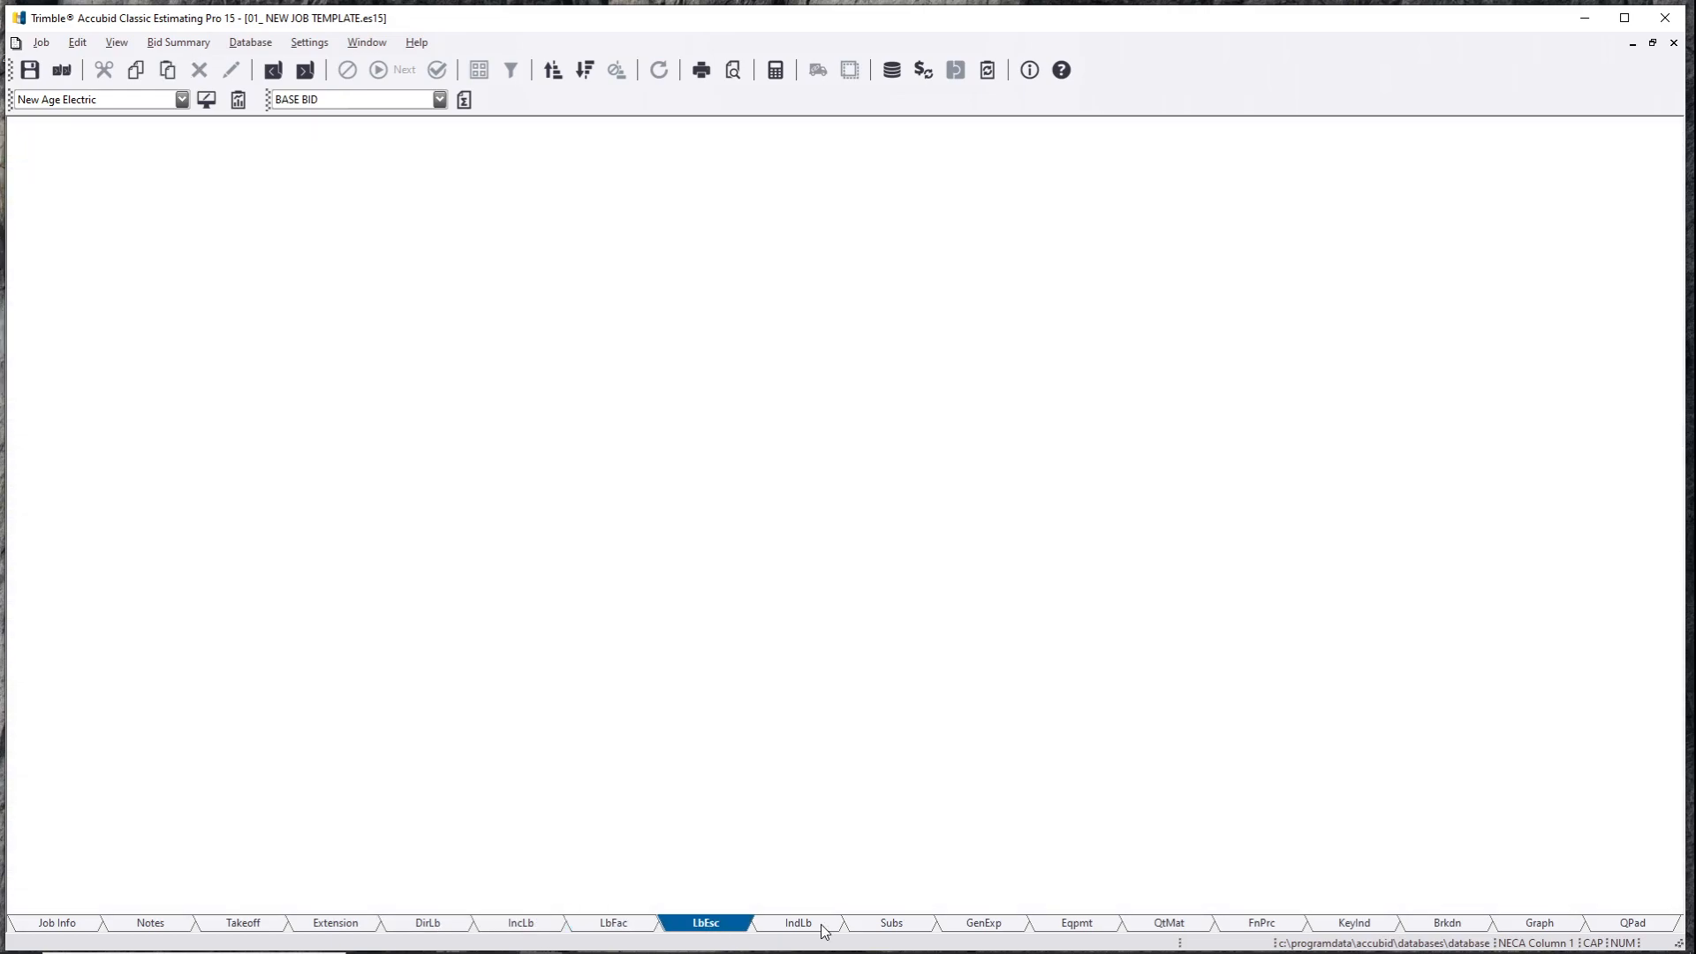
click(822, 928)
click(905, 930)
click(985, 928)
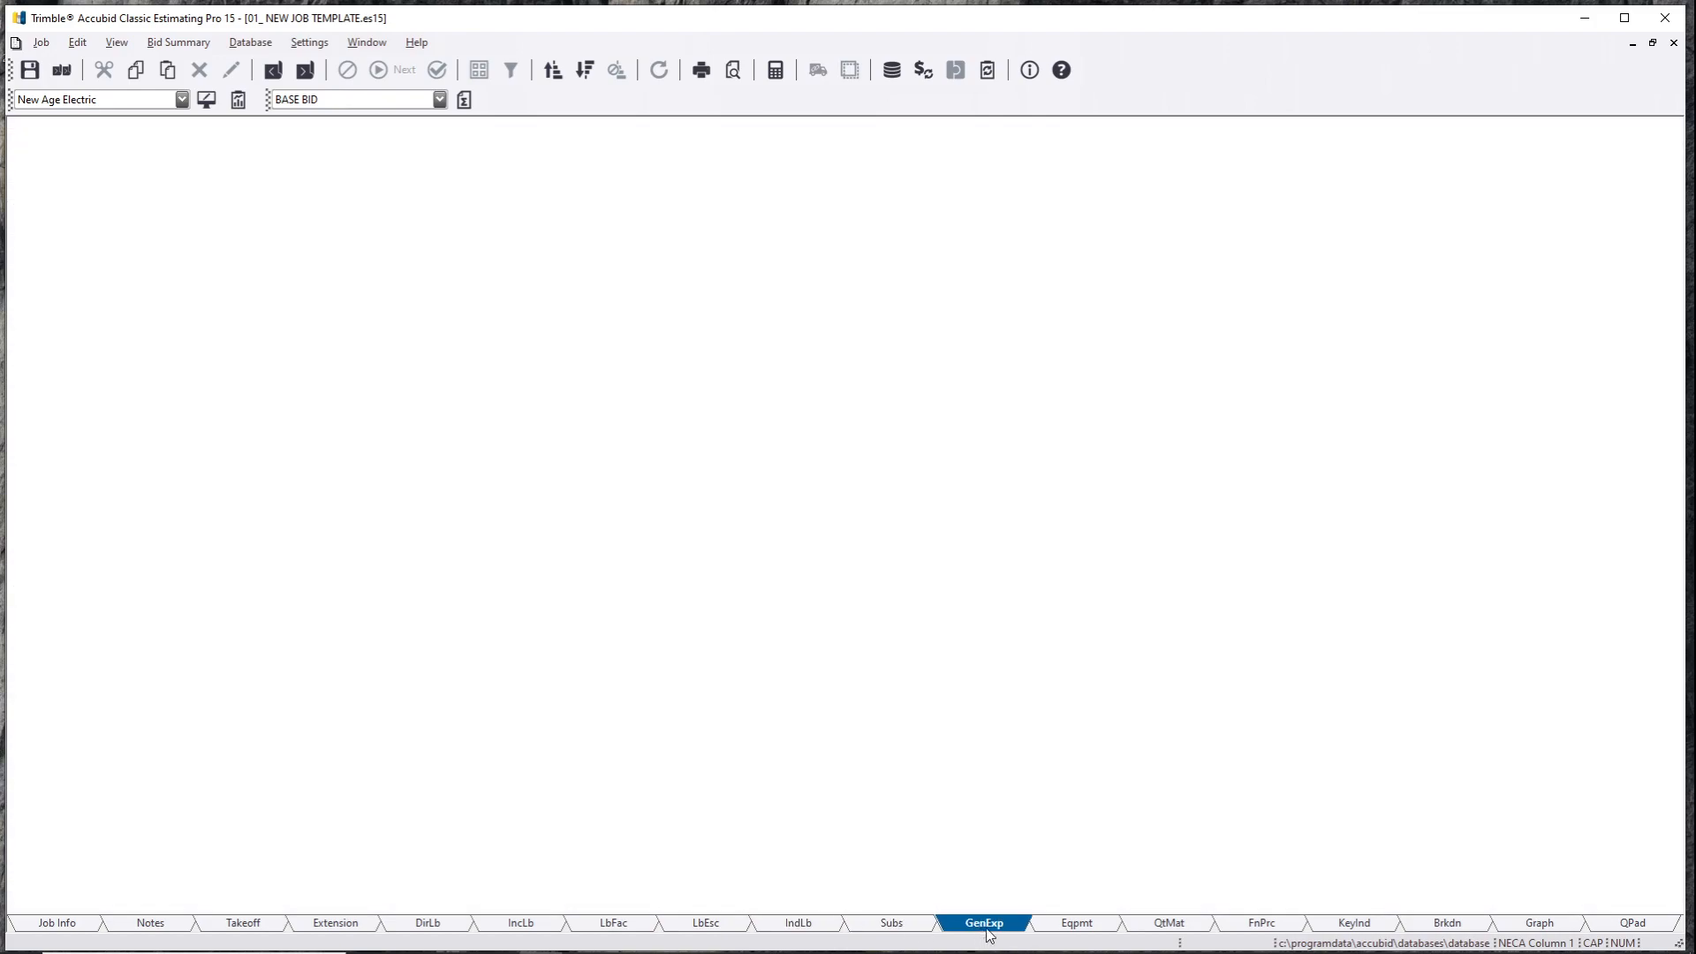
click(1078, 927)
click(1166, 926)
click(1261, 926)
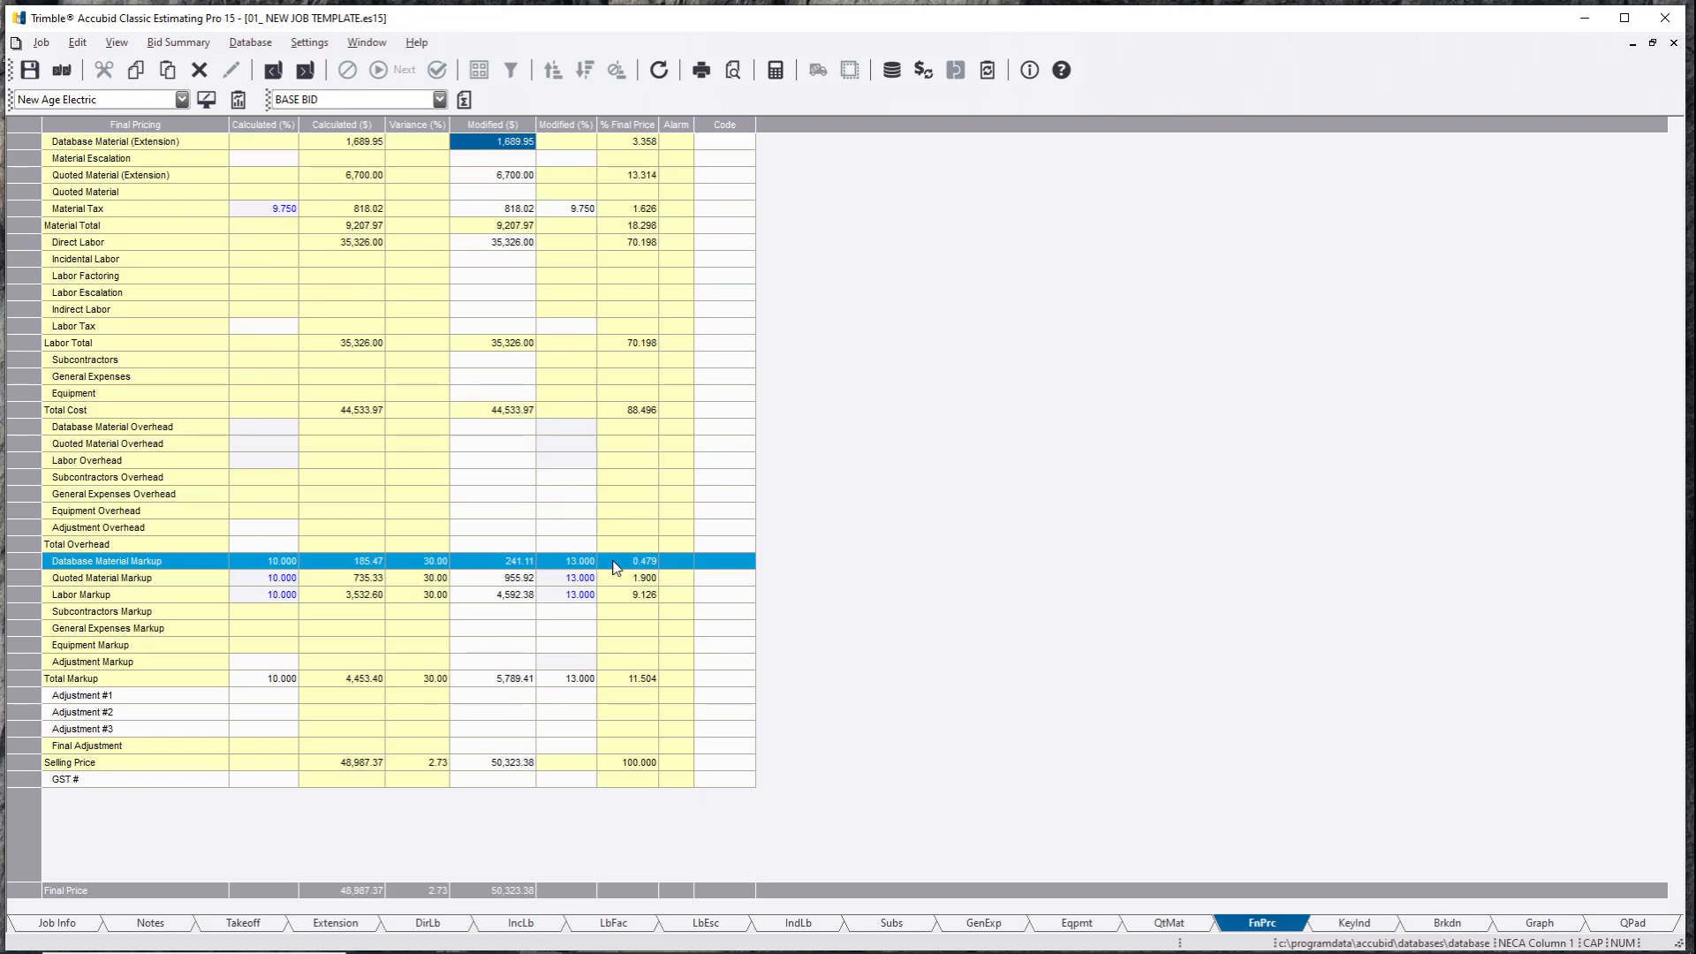
click(514, 679)
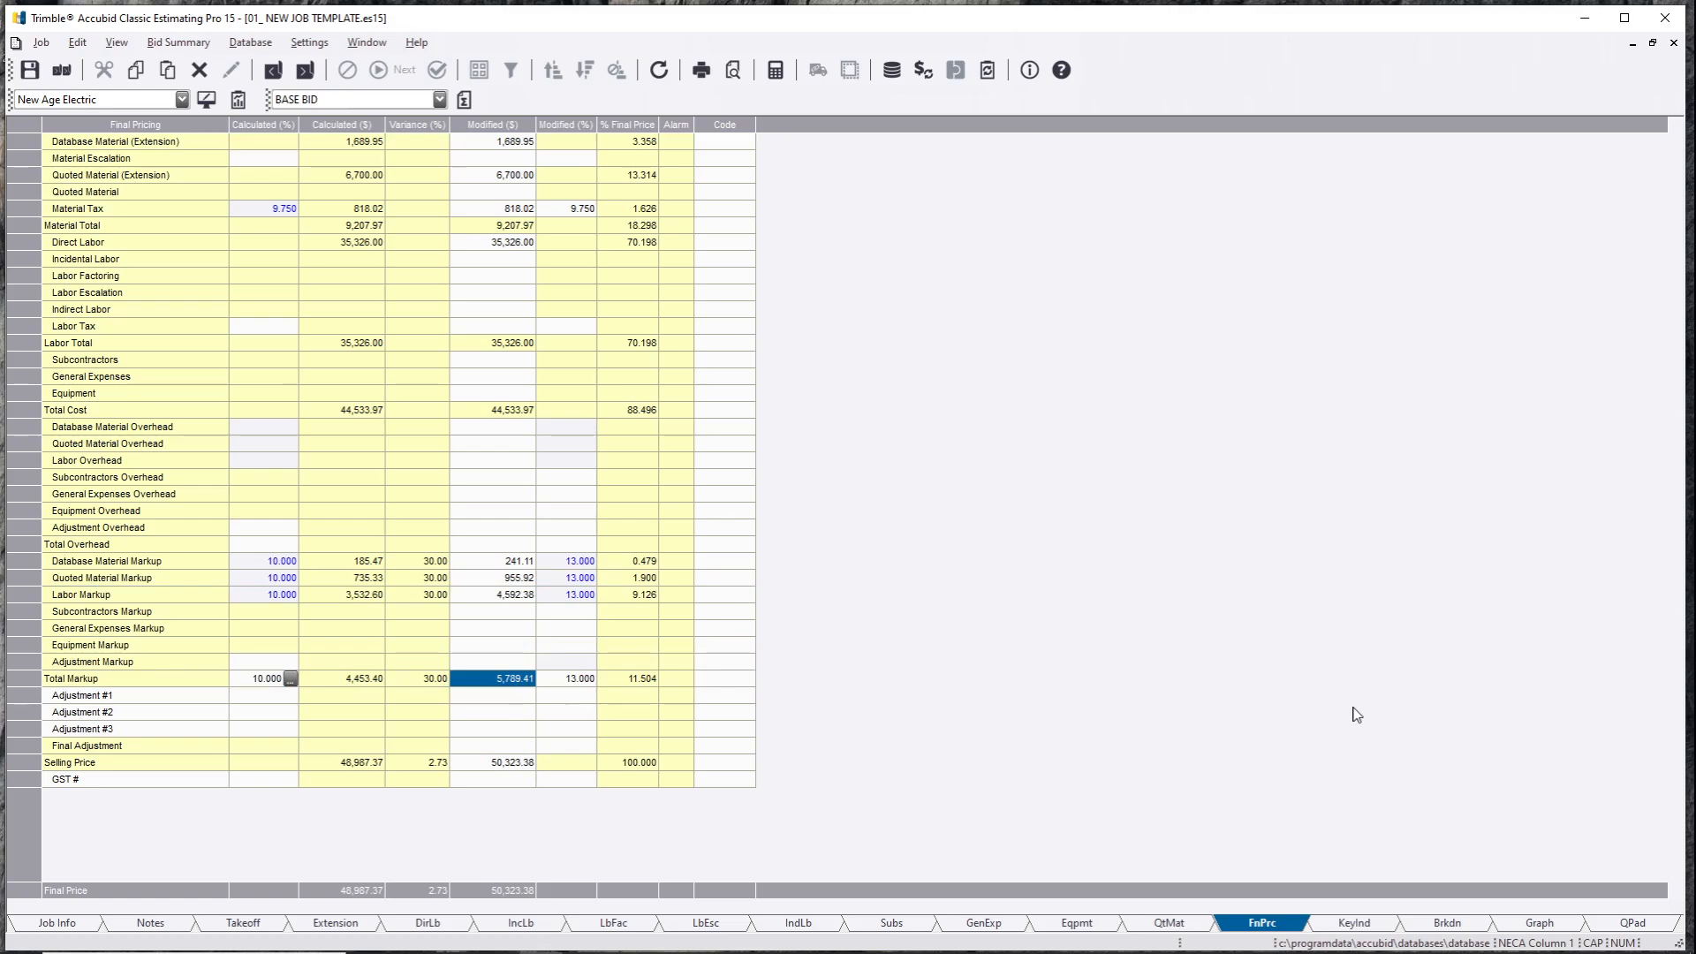
Step: Examine the price breakdown by system, comparing the totals of TELEPHONE/DATA and TELEPHONE/DATA CABLING/DEVICES
click(1437, 922)
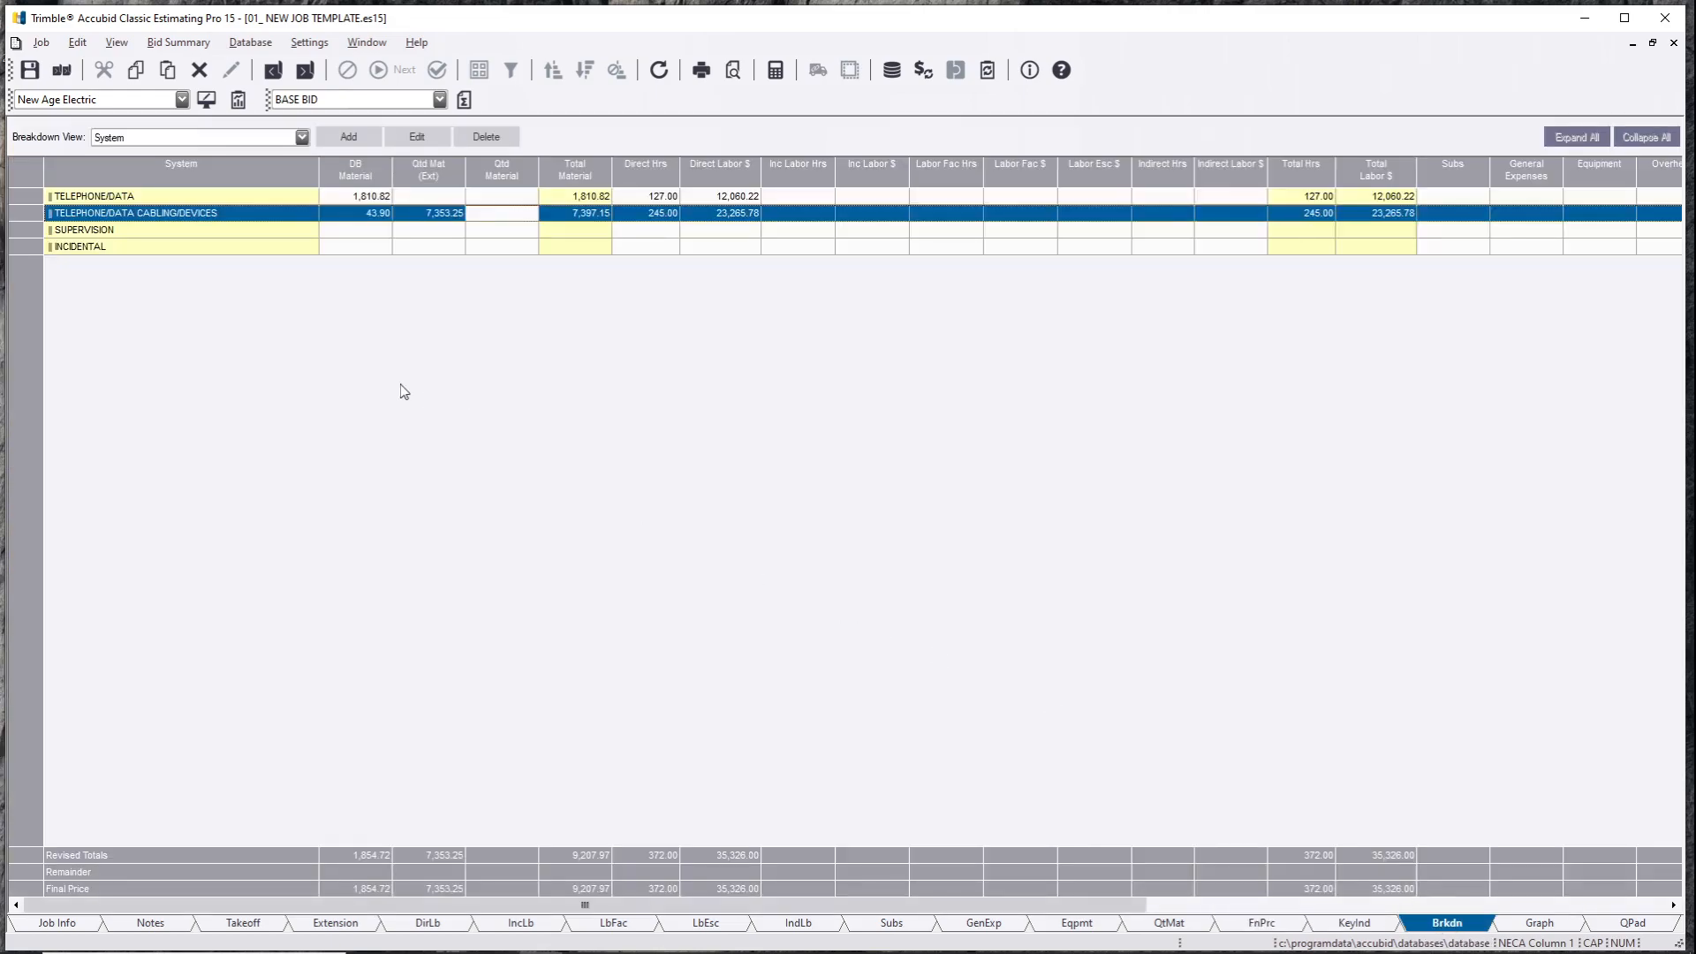
click(236, 200)
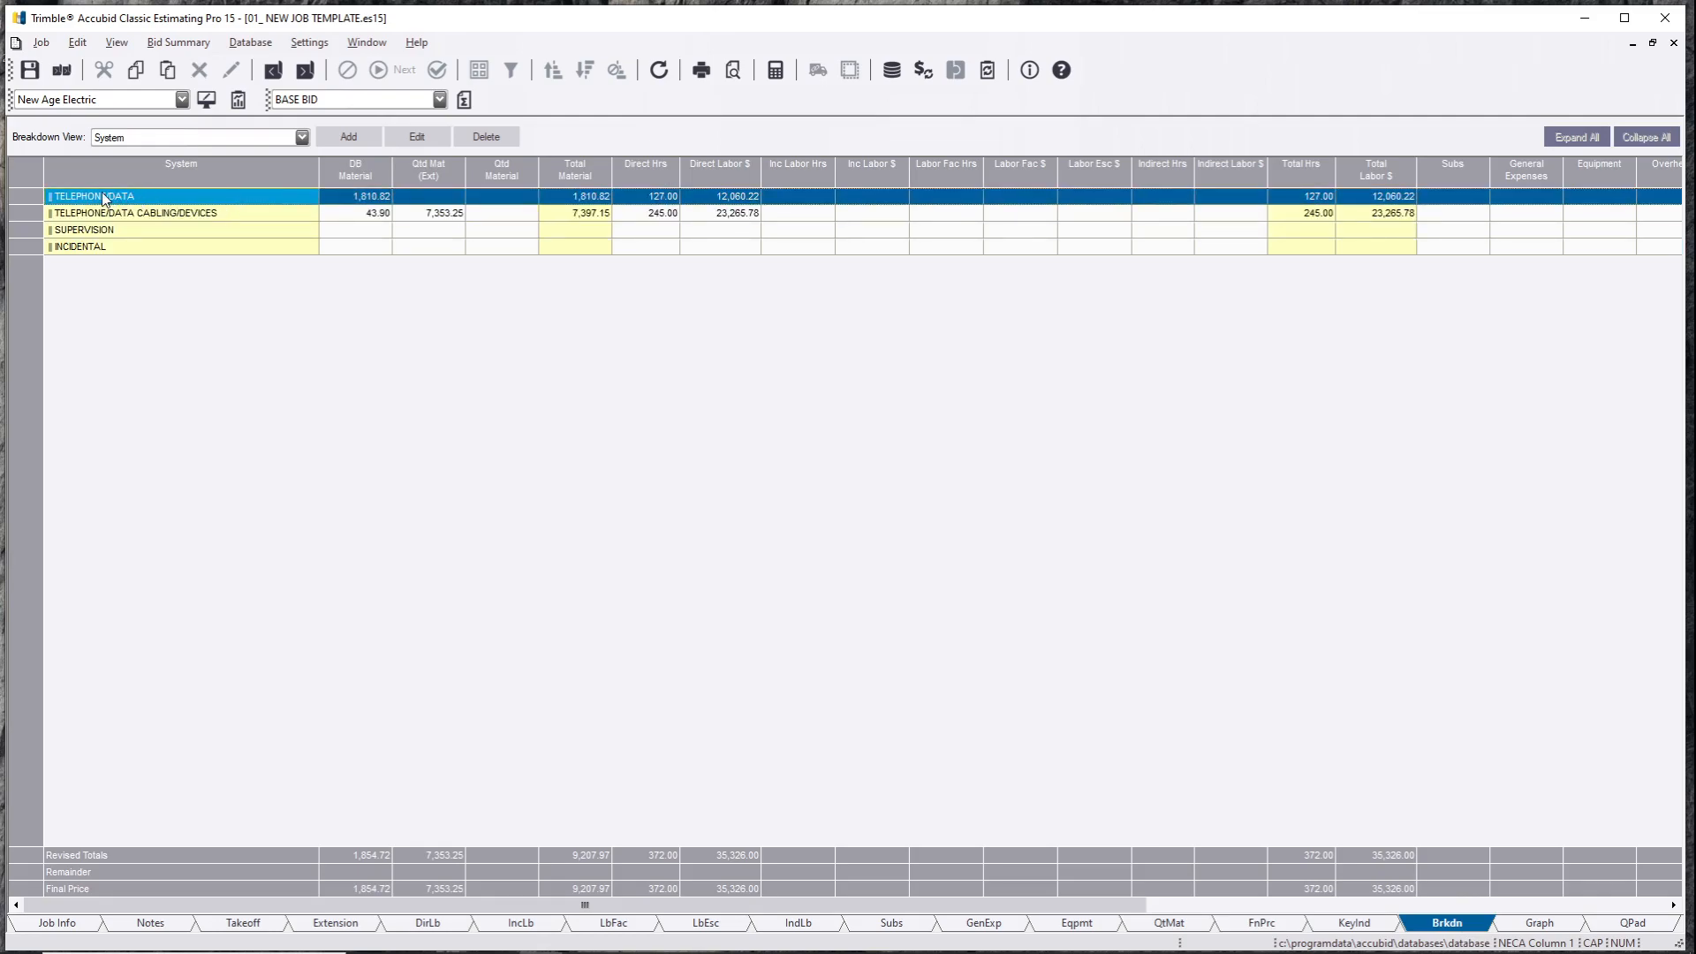
click(246, 215)
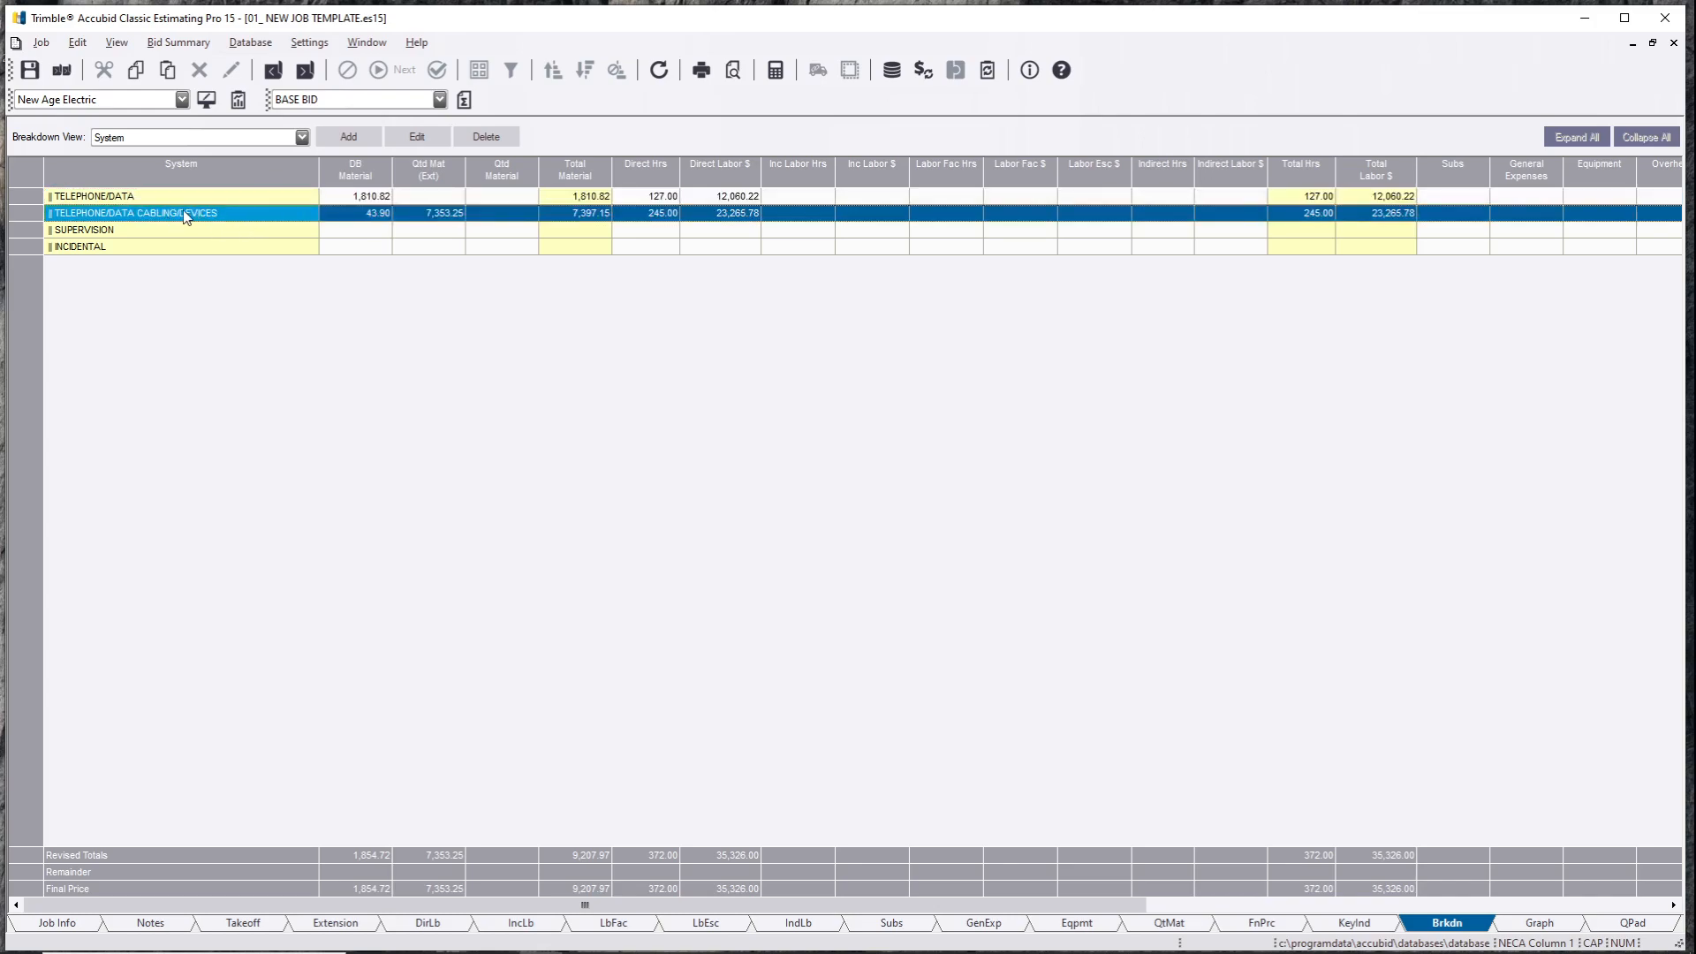
drag(560, 905, 1161, 850)
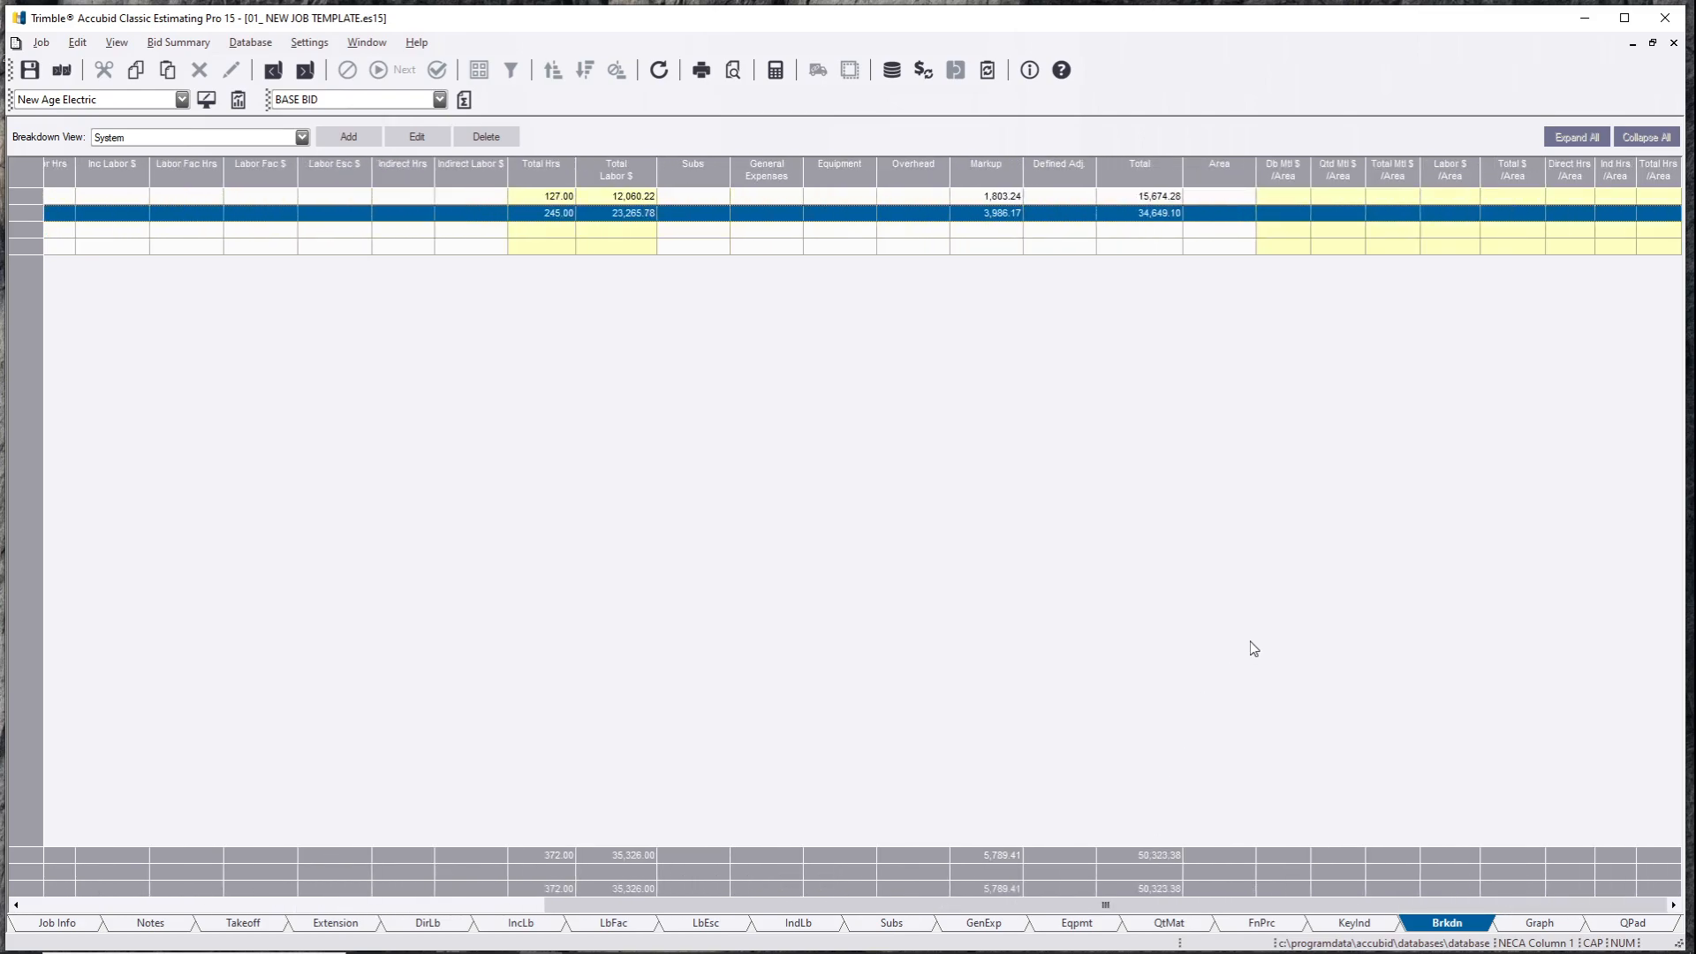
click(1174, 198)
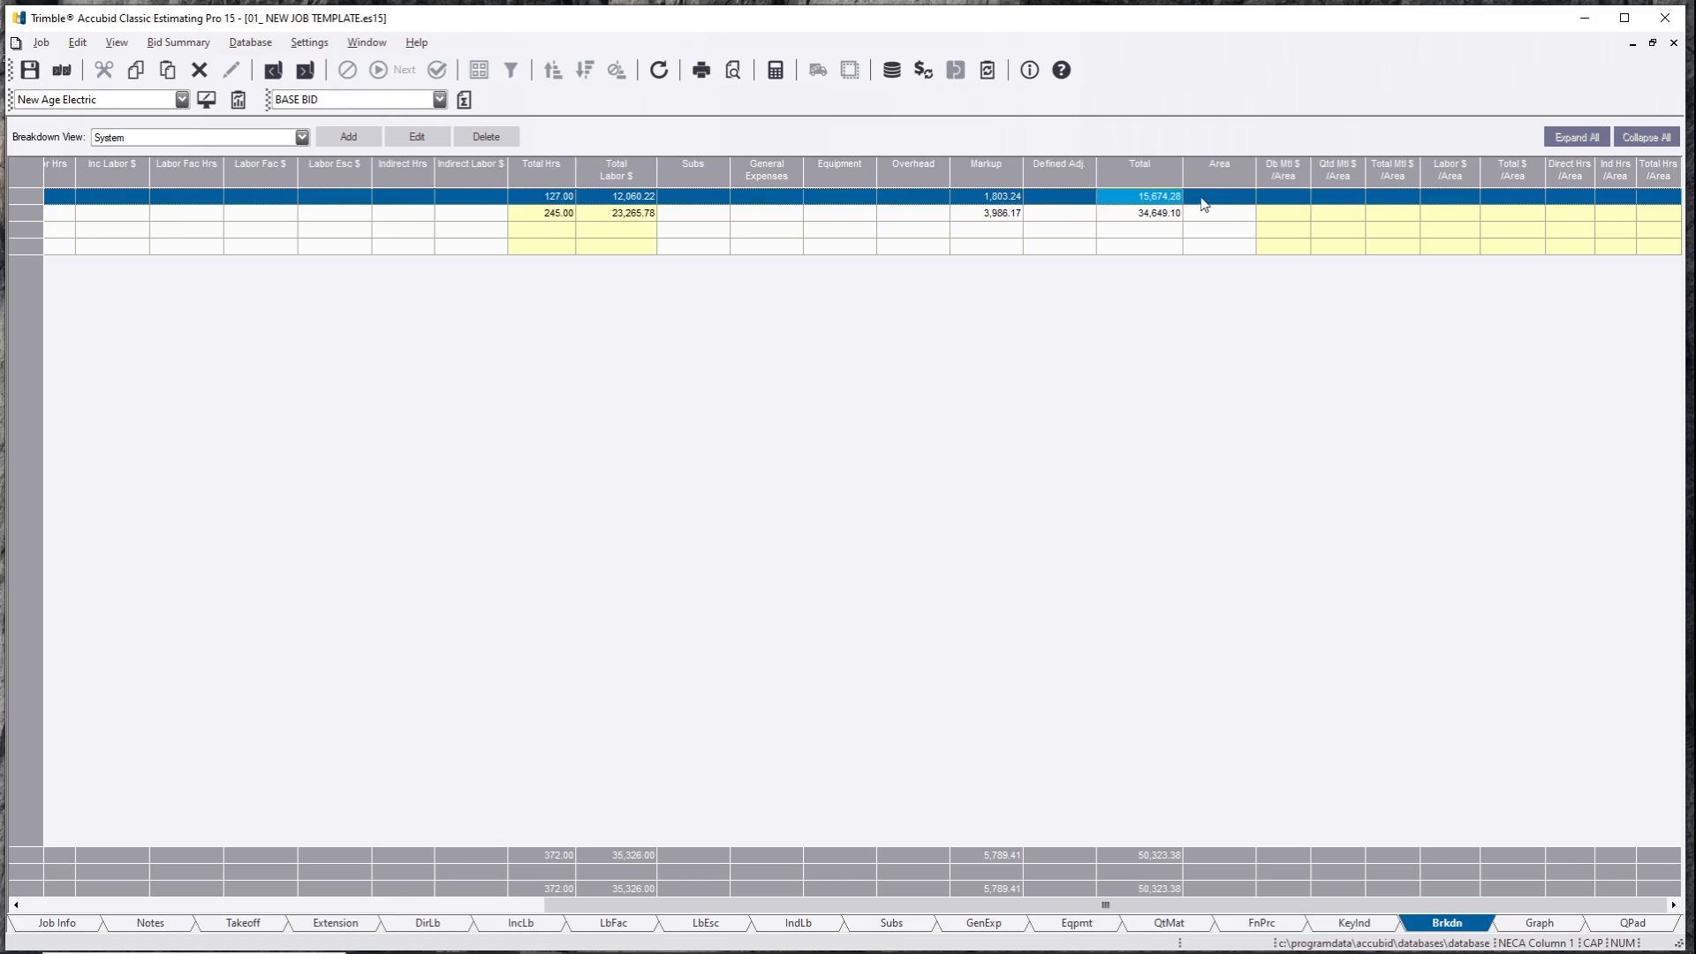
click(1163, 220)
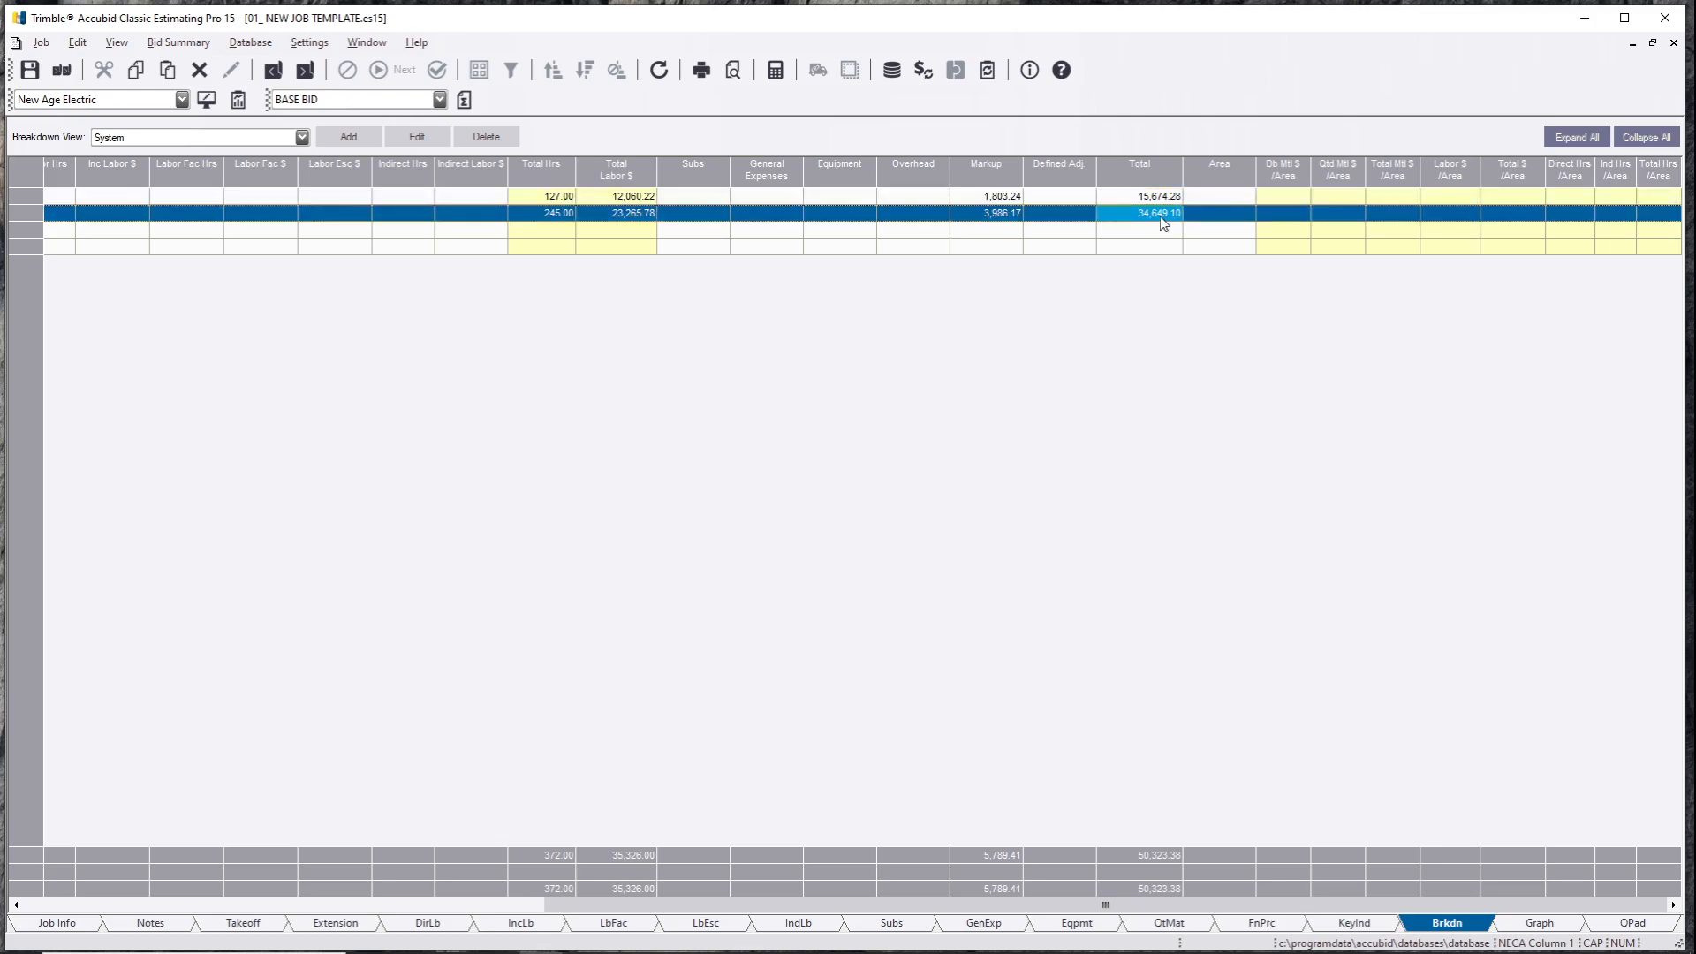
Step: Inspect the markup and total amounts of the TELEPHONE/DATA CABLING/DEVICES system in the breakdown
drag(1162, 218, 993, 217)
click(996, 221)
mouse_move(1140, 228)
mouse_down()
mouse_move(1128, 276)
mouse_move(1129, 255)
mouse_up()
click(1129, 253)
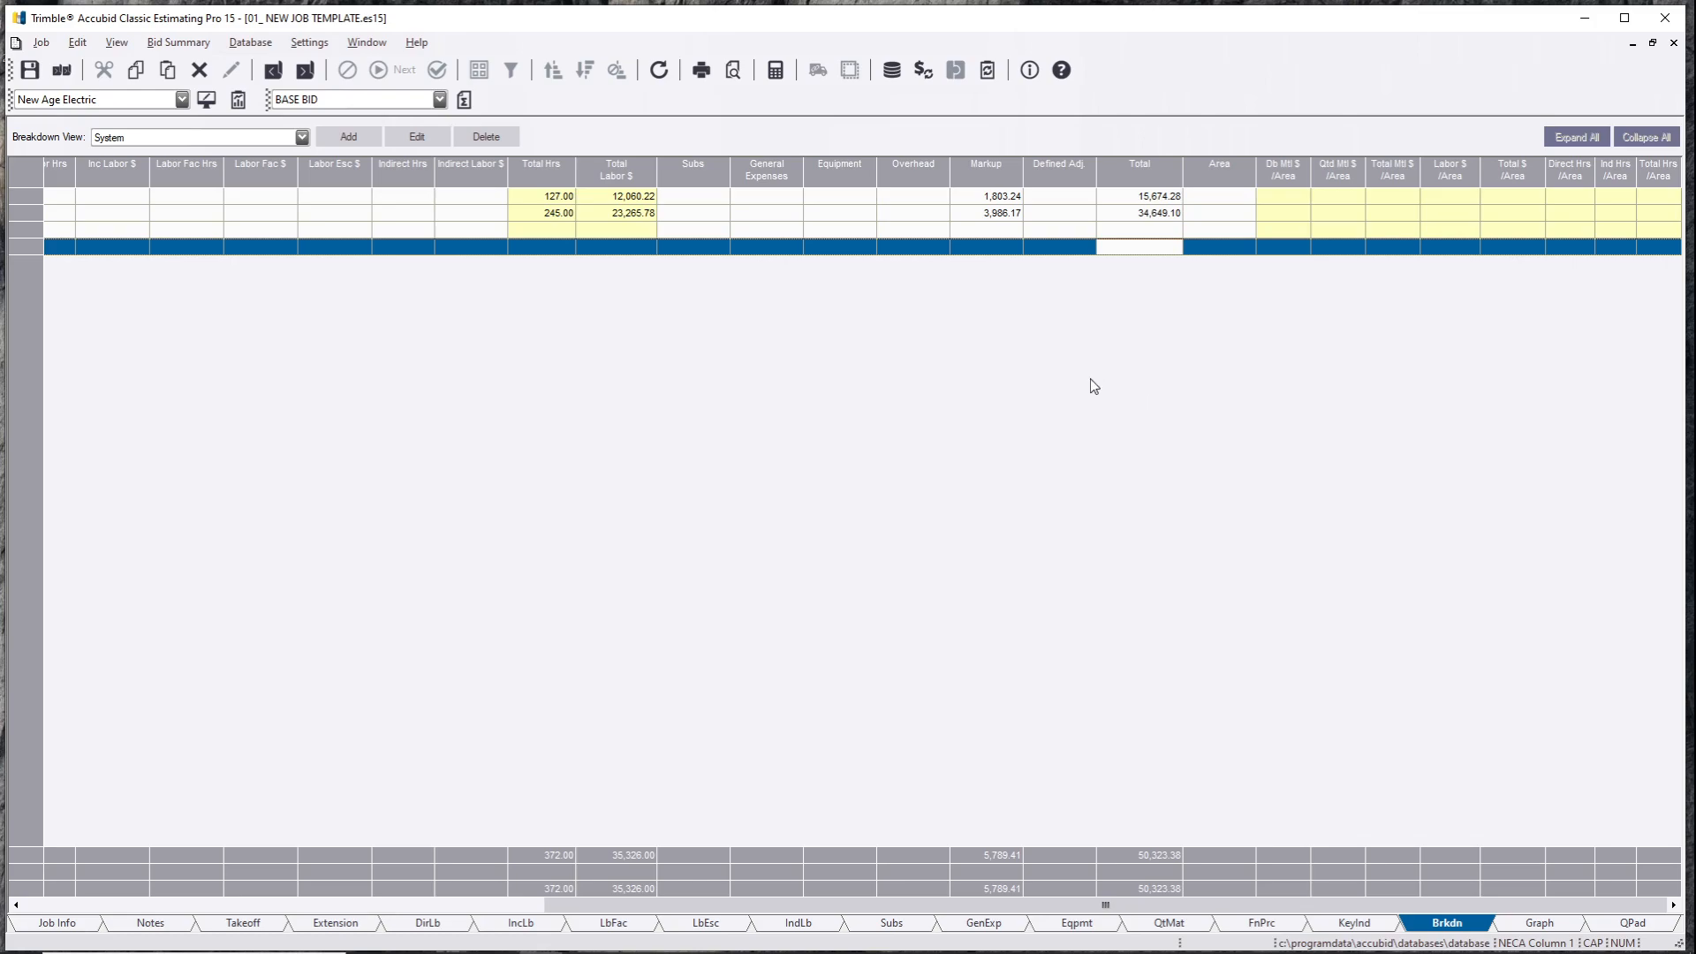
click(689, 217)
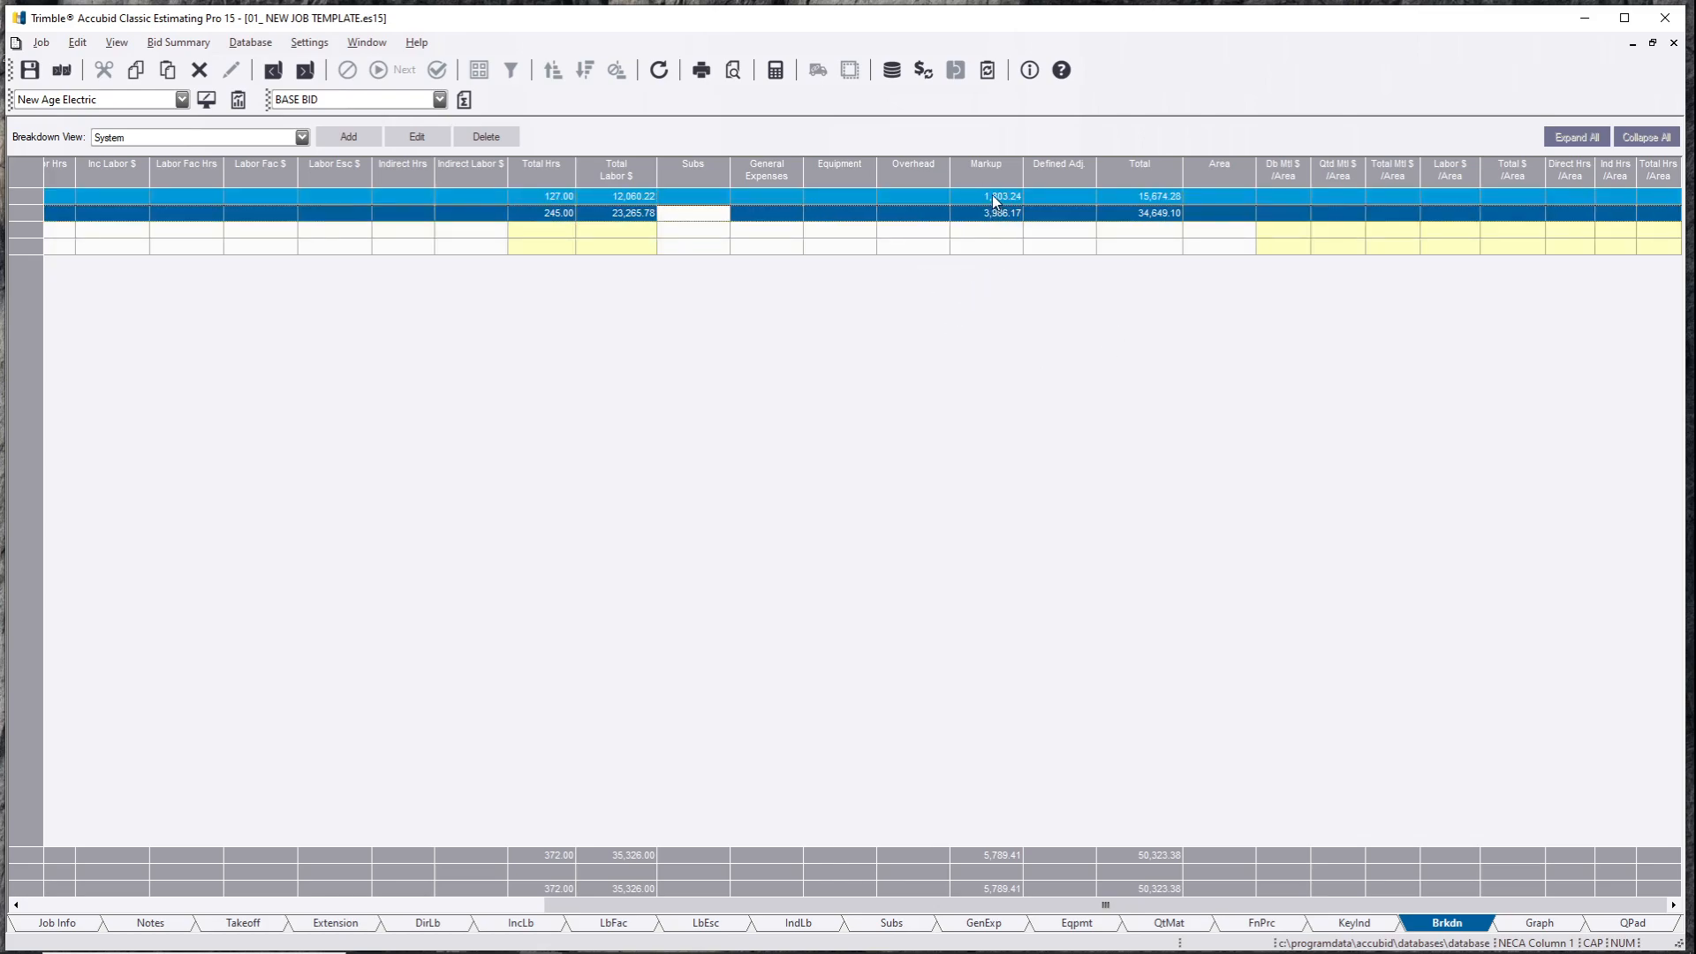
click(1010, 214)
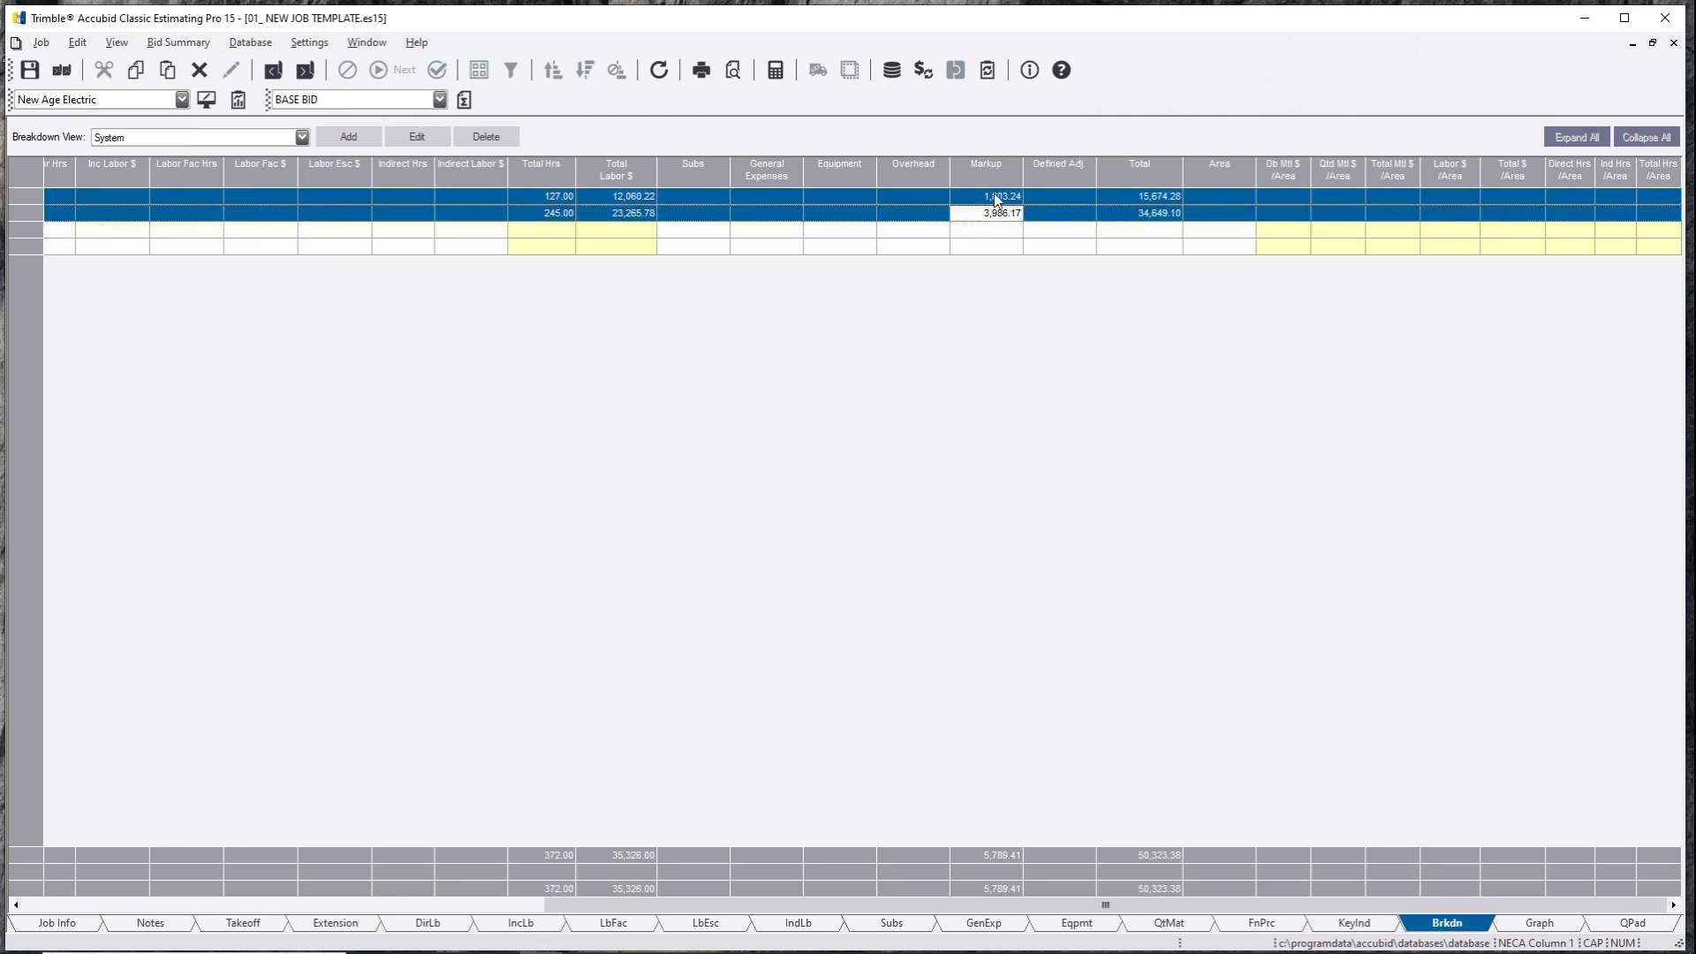
click(994, 247)
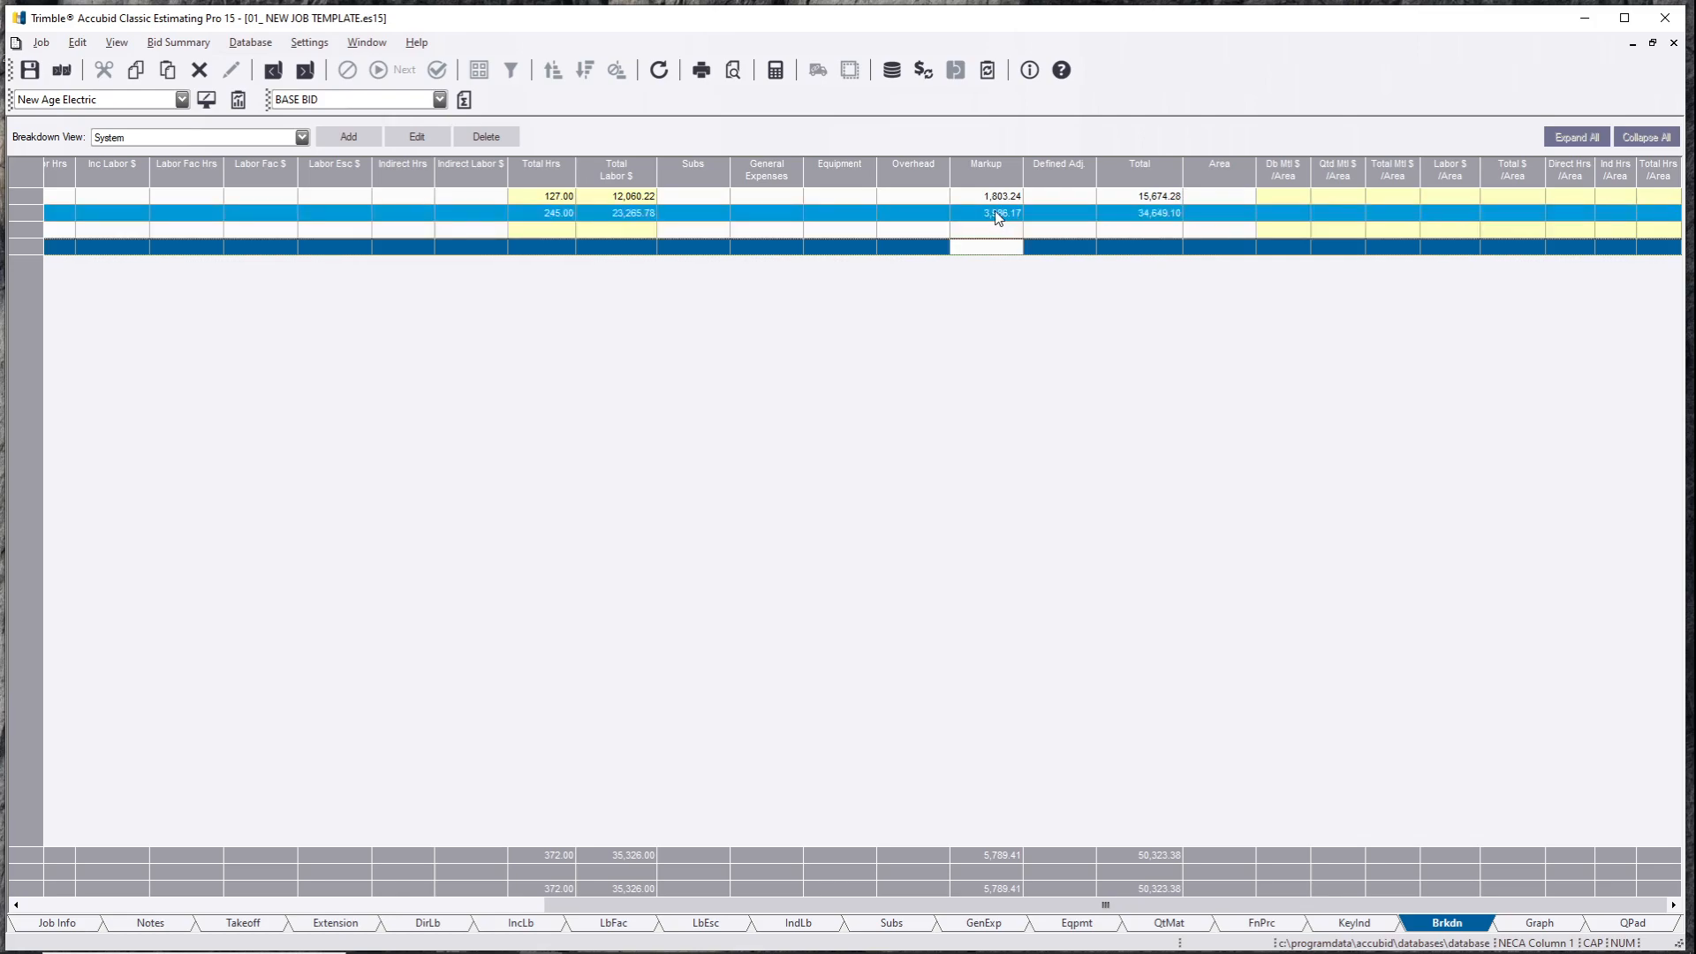
click(997, 217)
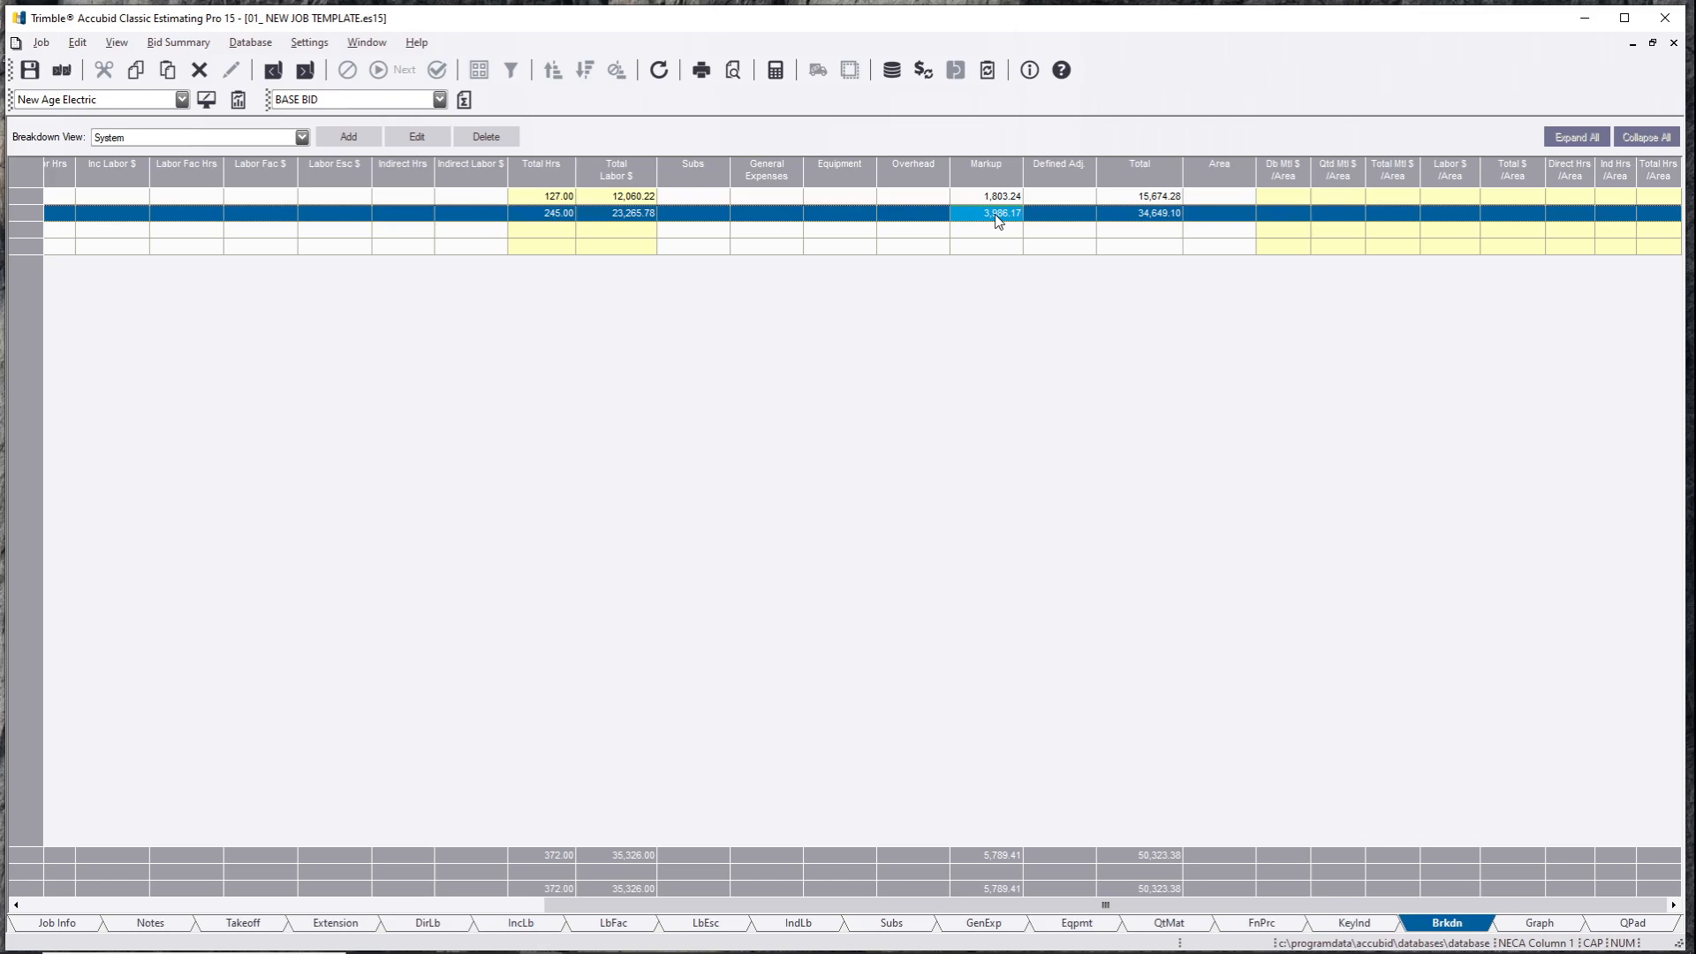
shift+click(1166, 224)
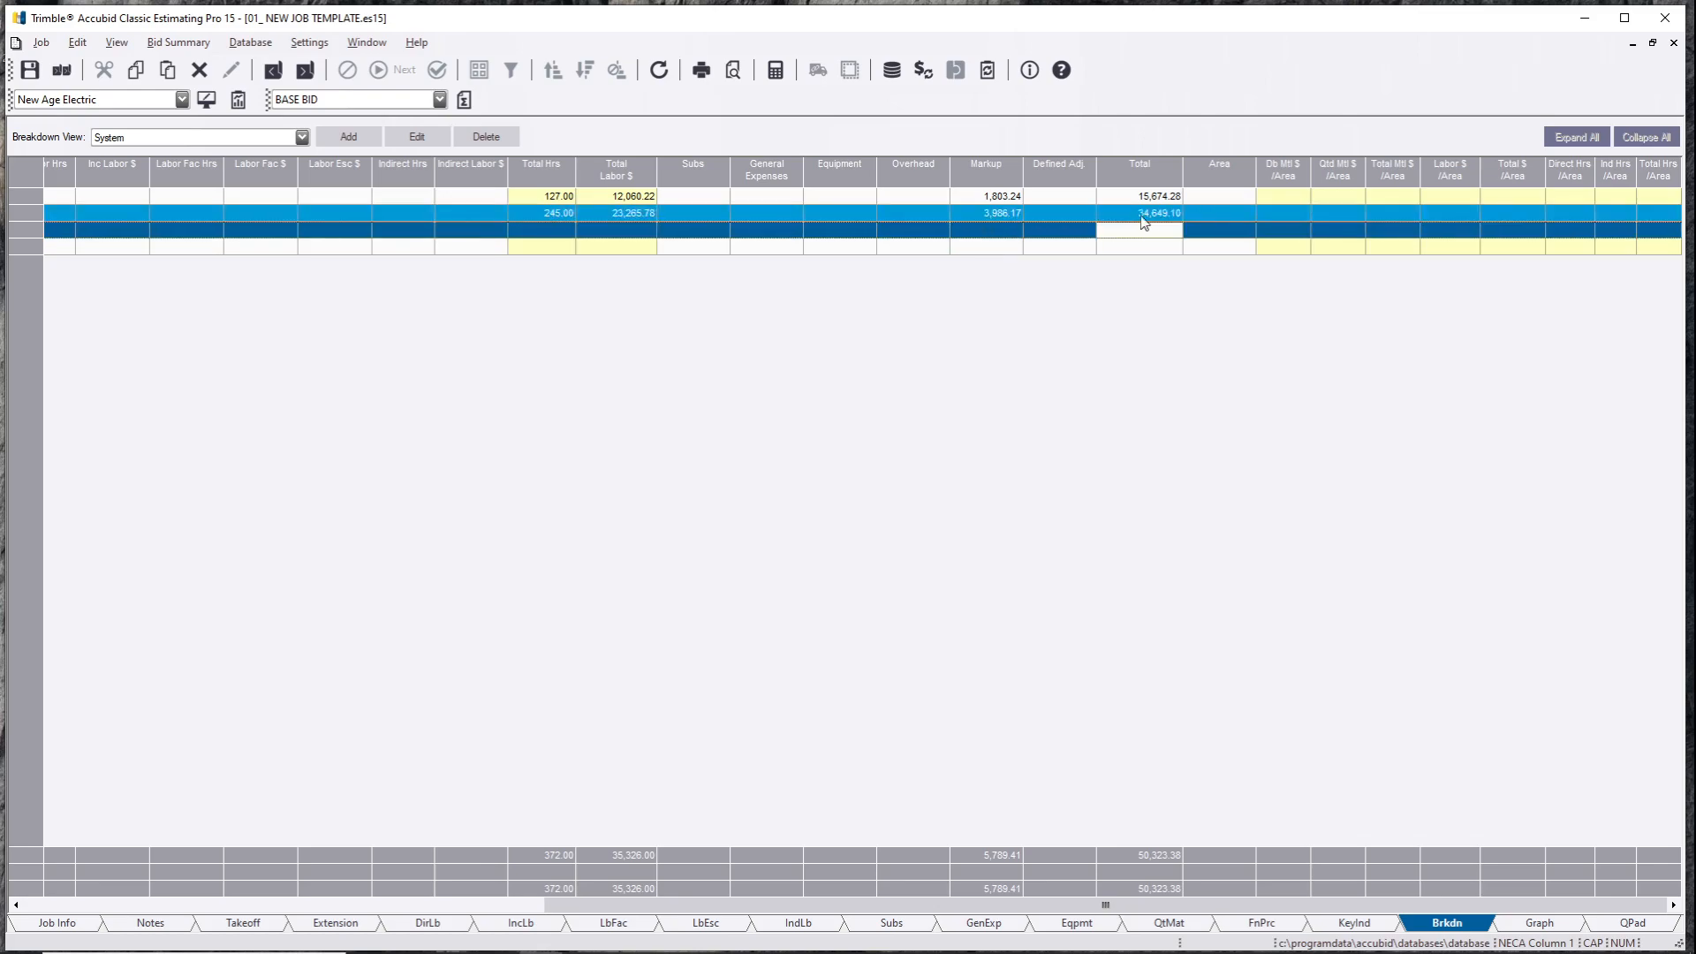
Step: Compare the markup and total of TELEPHONE/DATA CABLING/DEVICES with the other system rows in the BASE BID breakdown
click(1172, 214)
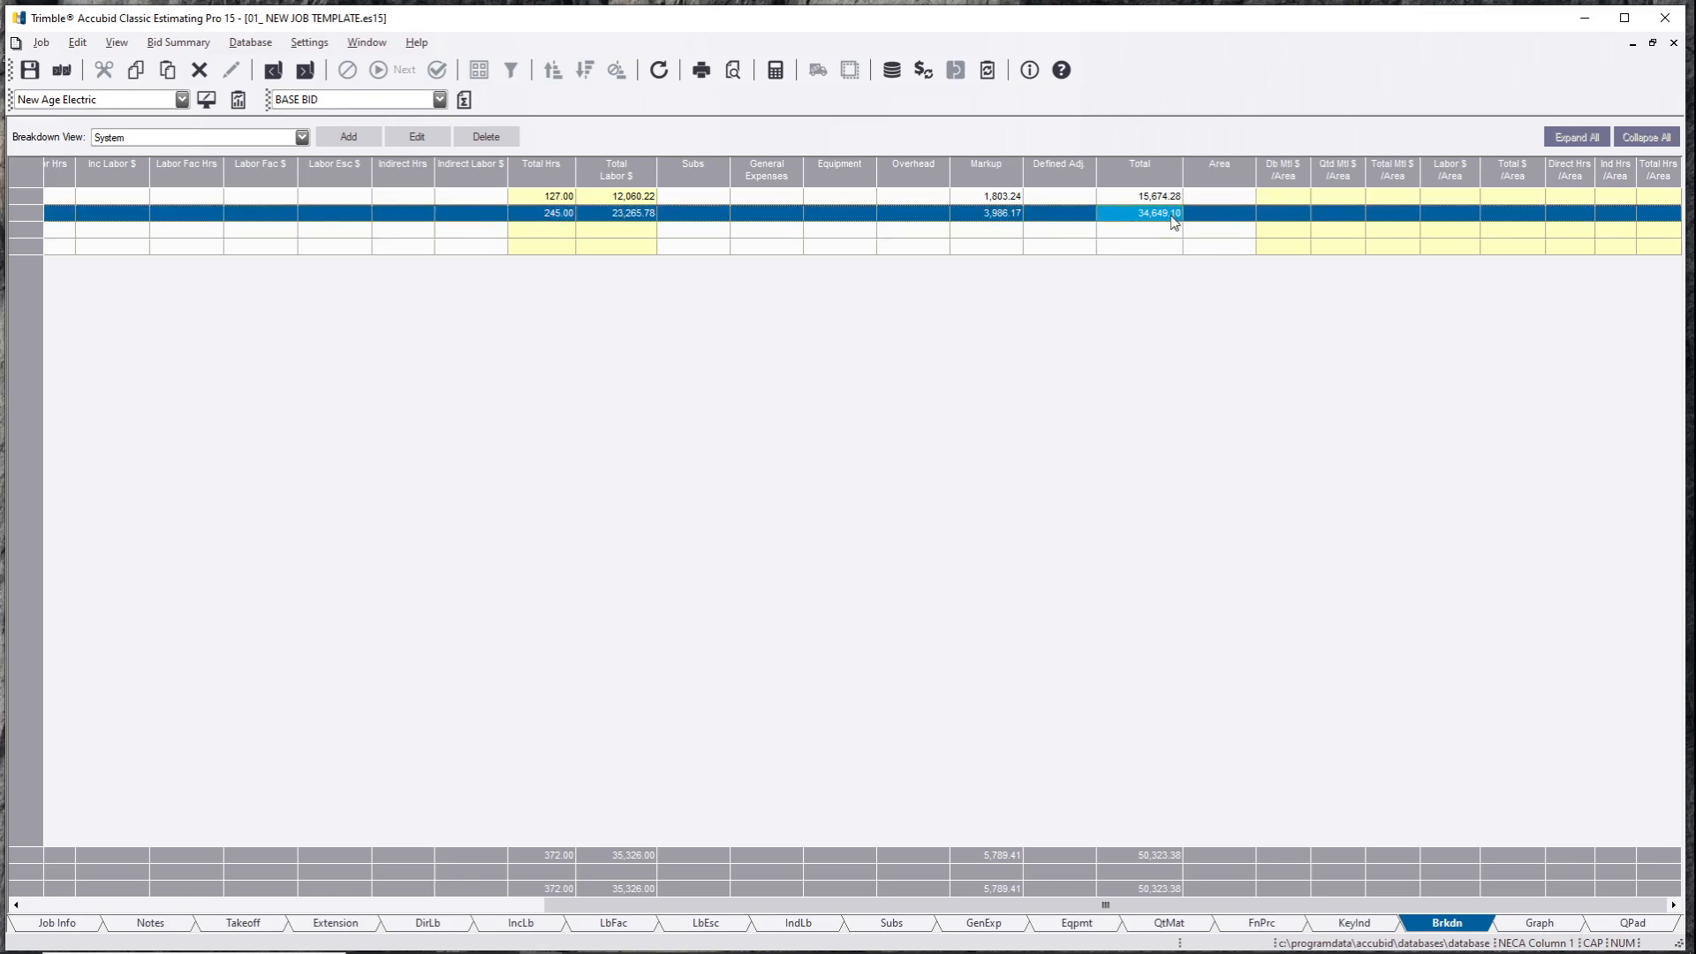
click(1174, 219)
click(1151, 249)
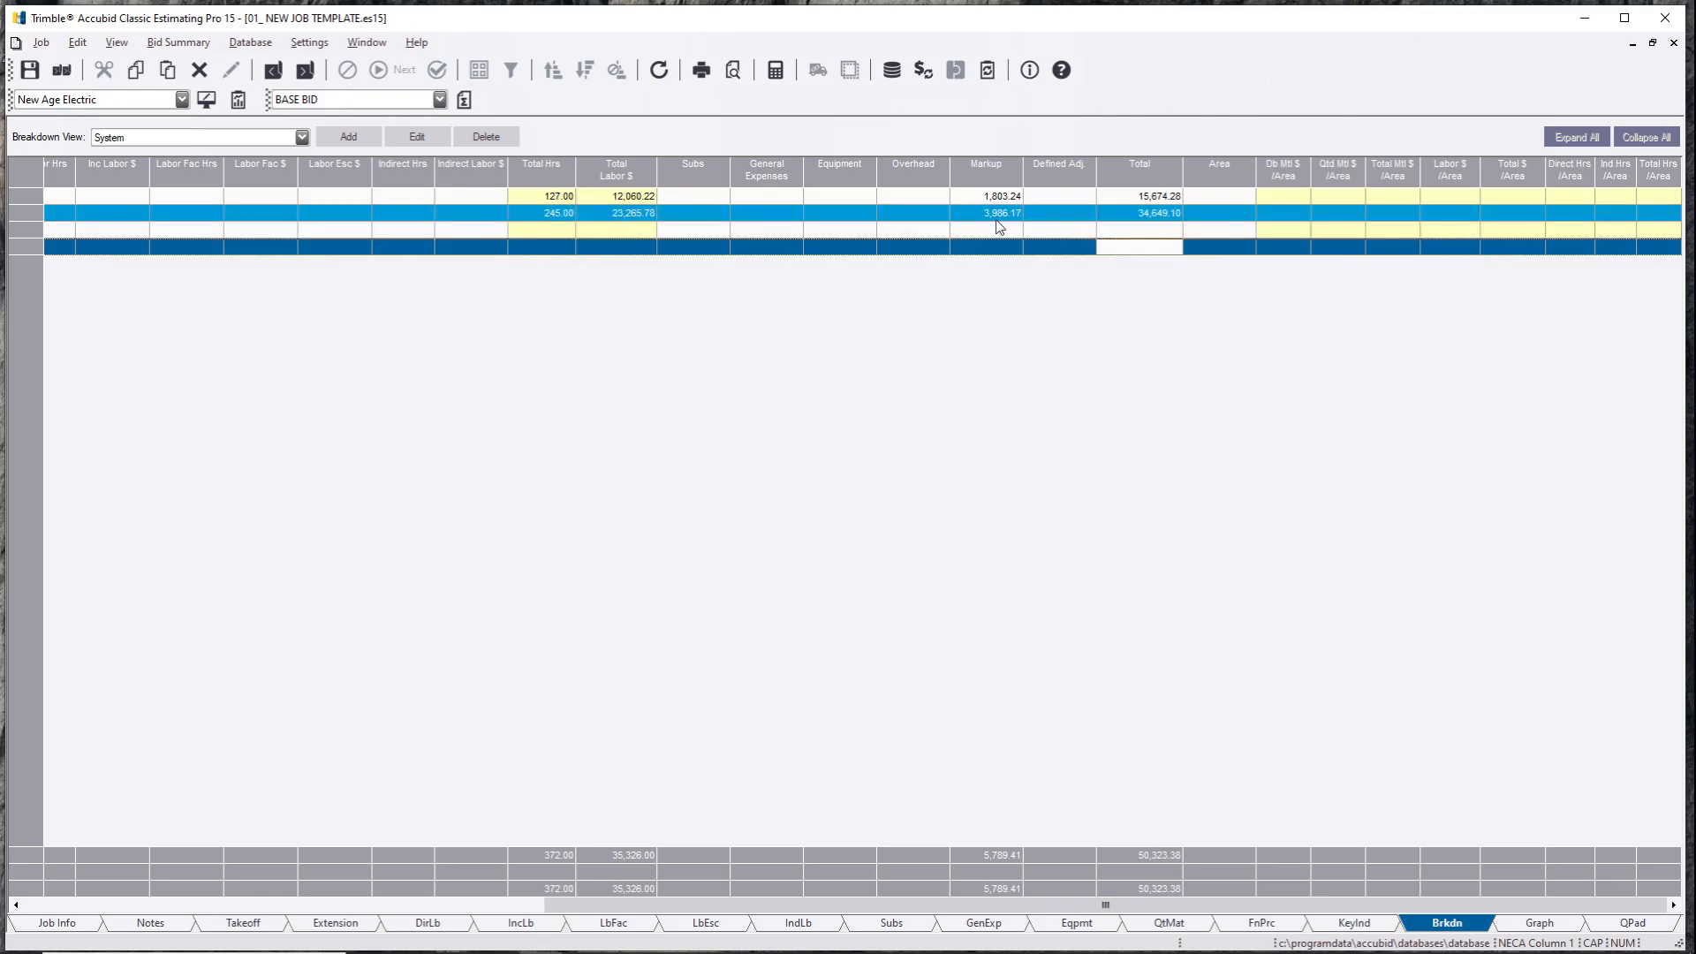
click(1157, 232)
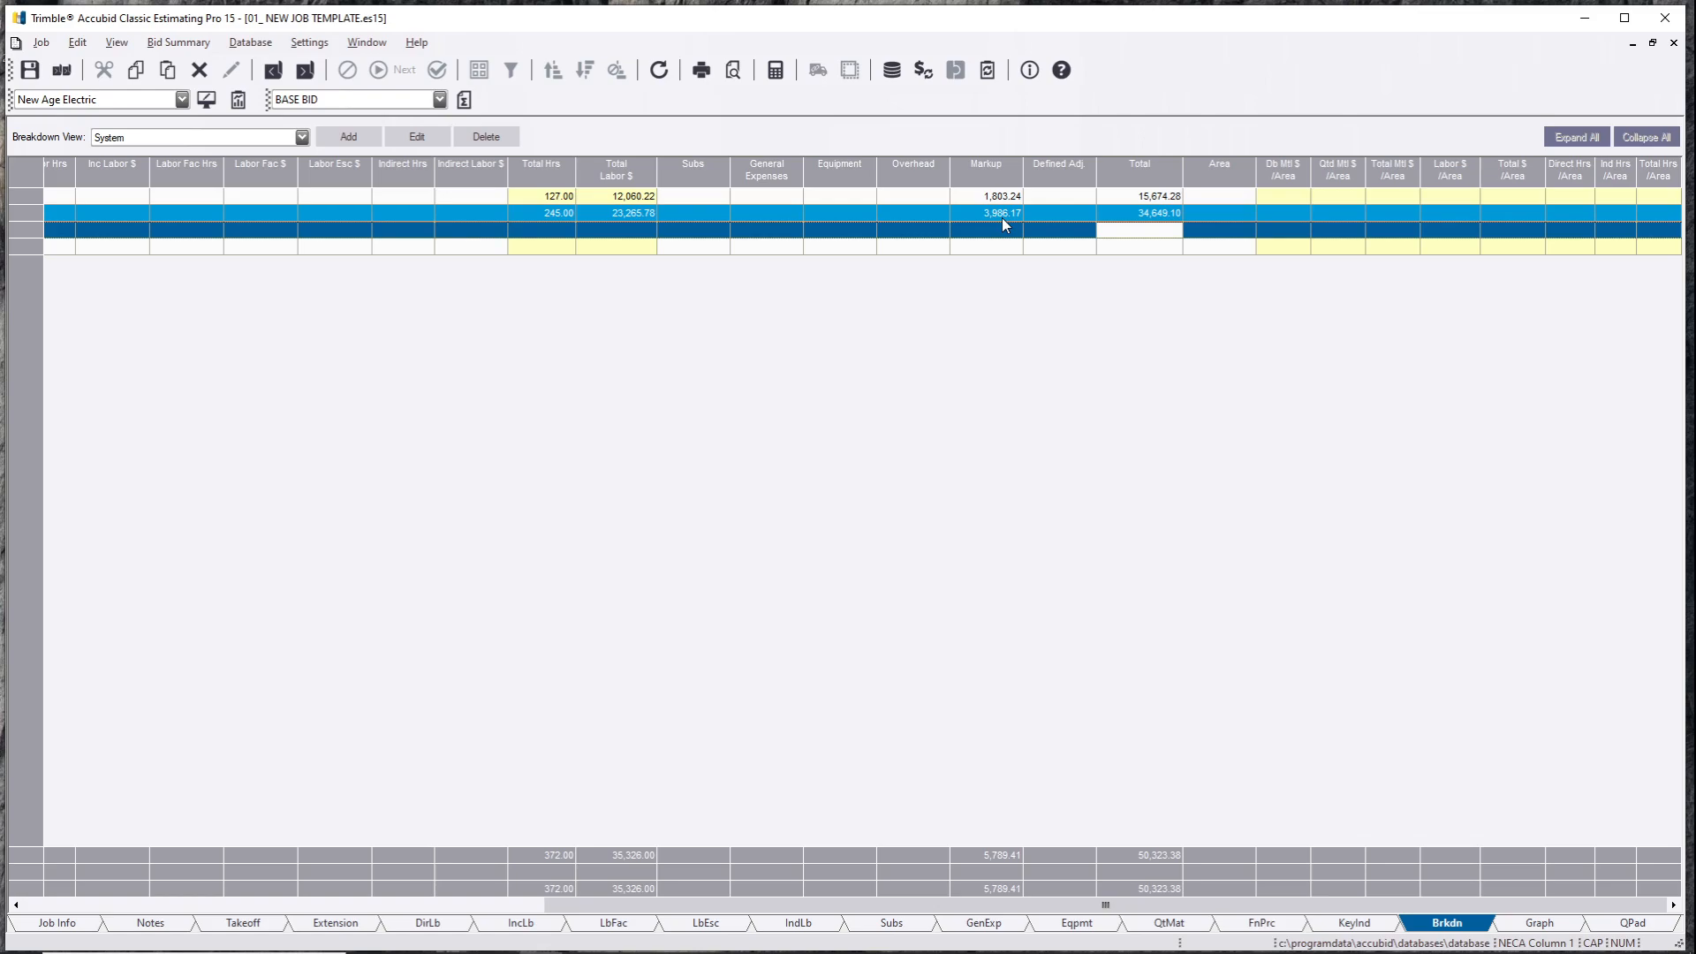
click(1117, 218)
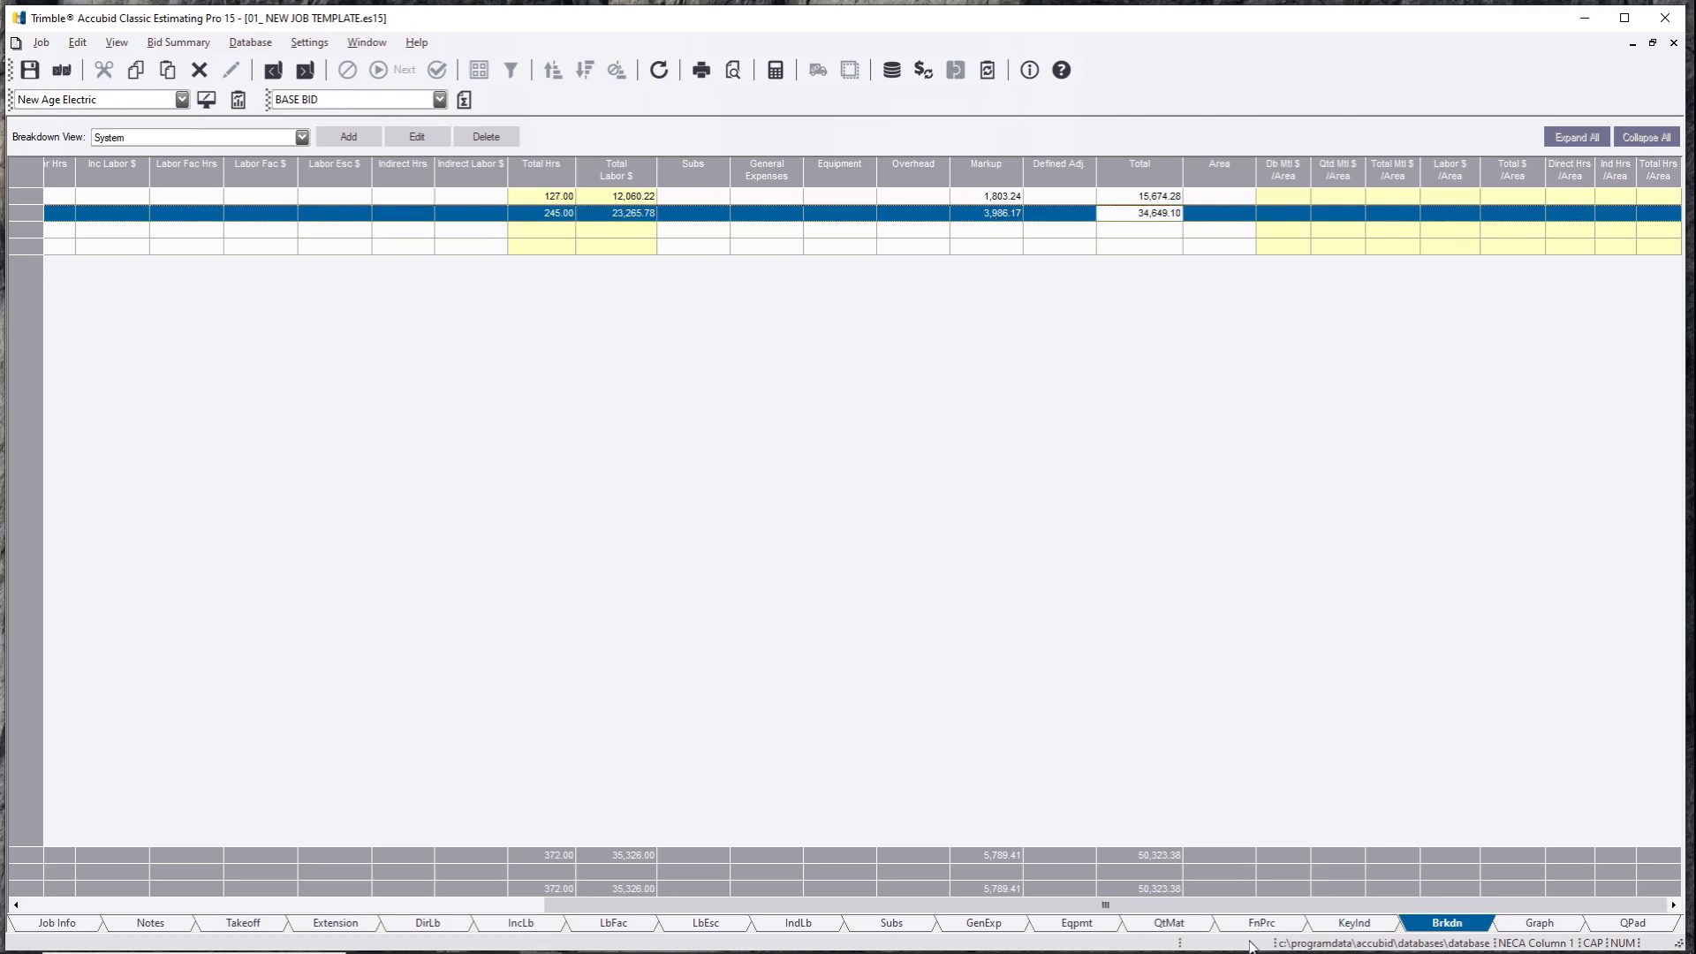
click(1157, 232)
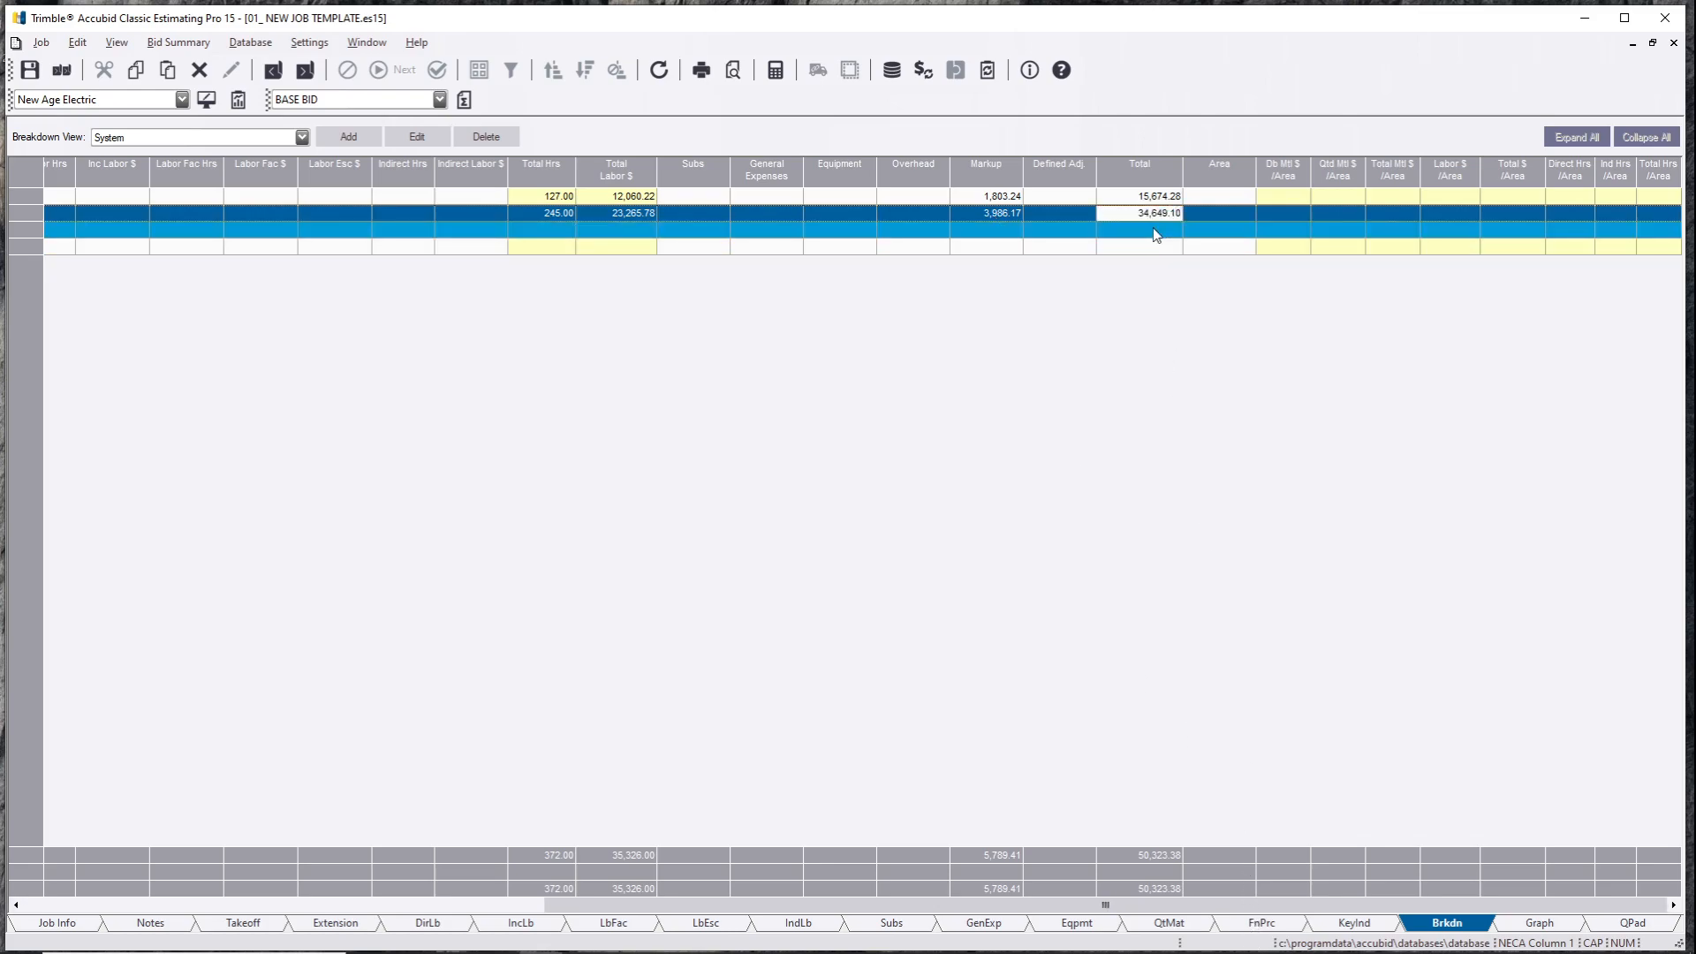
click(1152, 249)
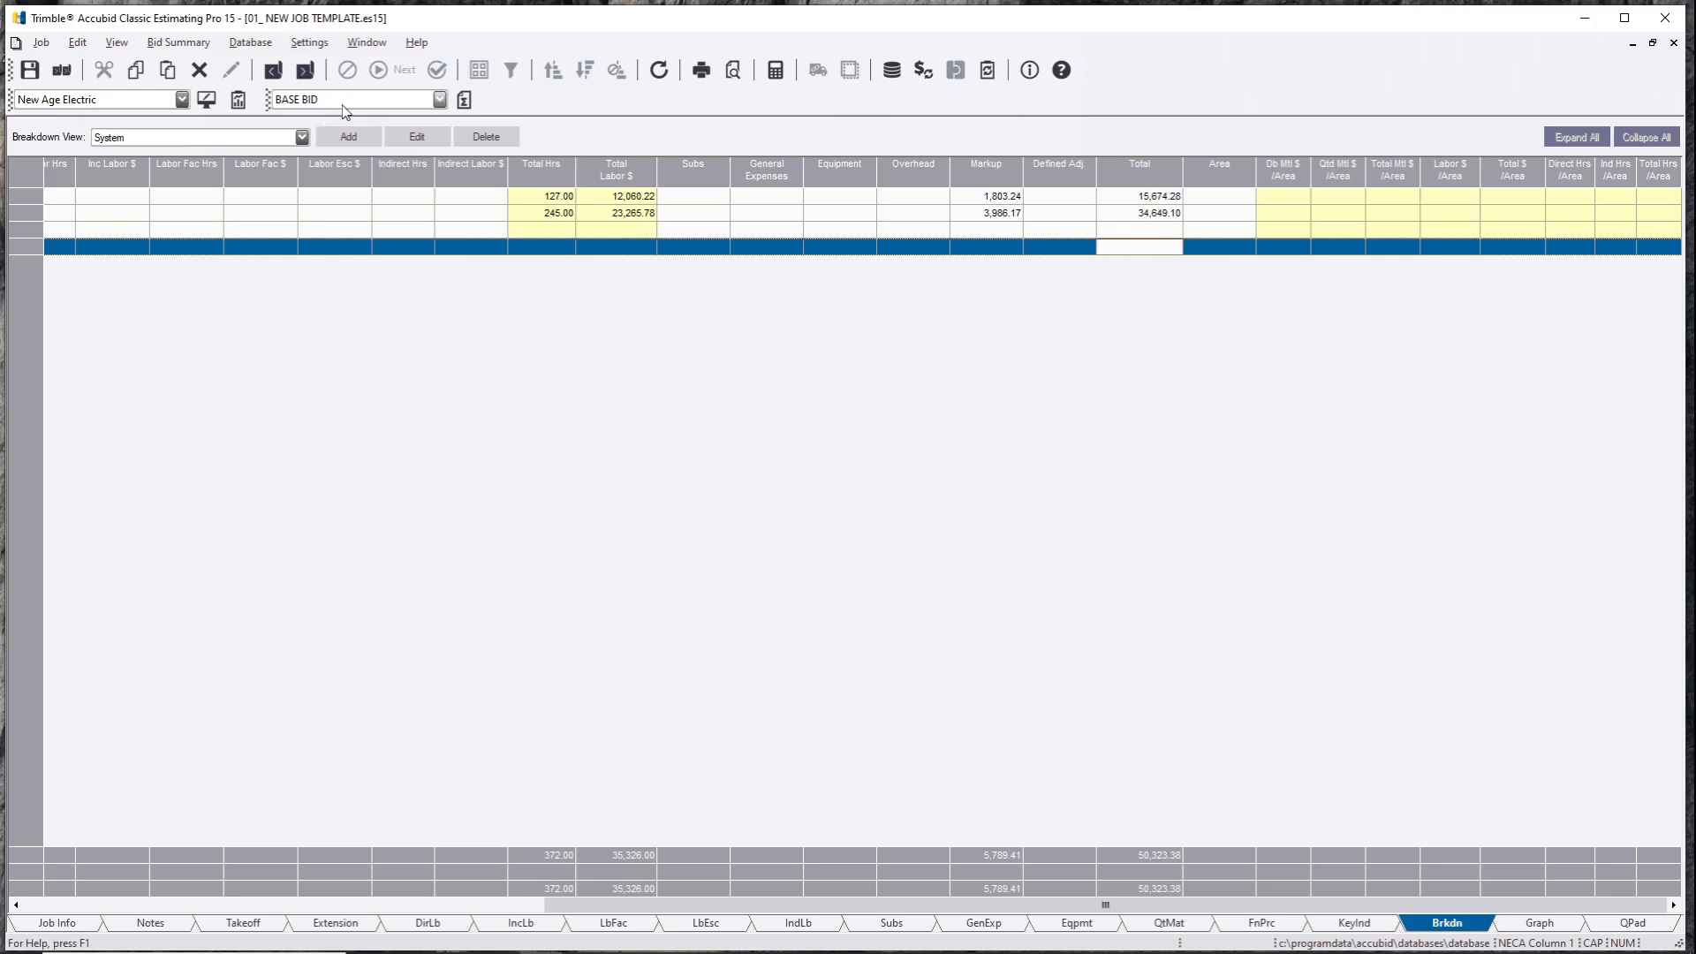
Step: Switch the bid item to ALTERNATE #1 and review its breakdown, final pricing and extension
click(409, 104)
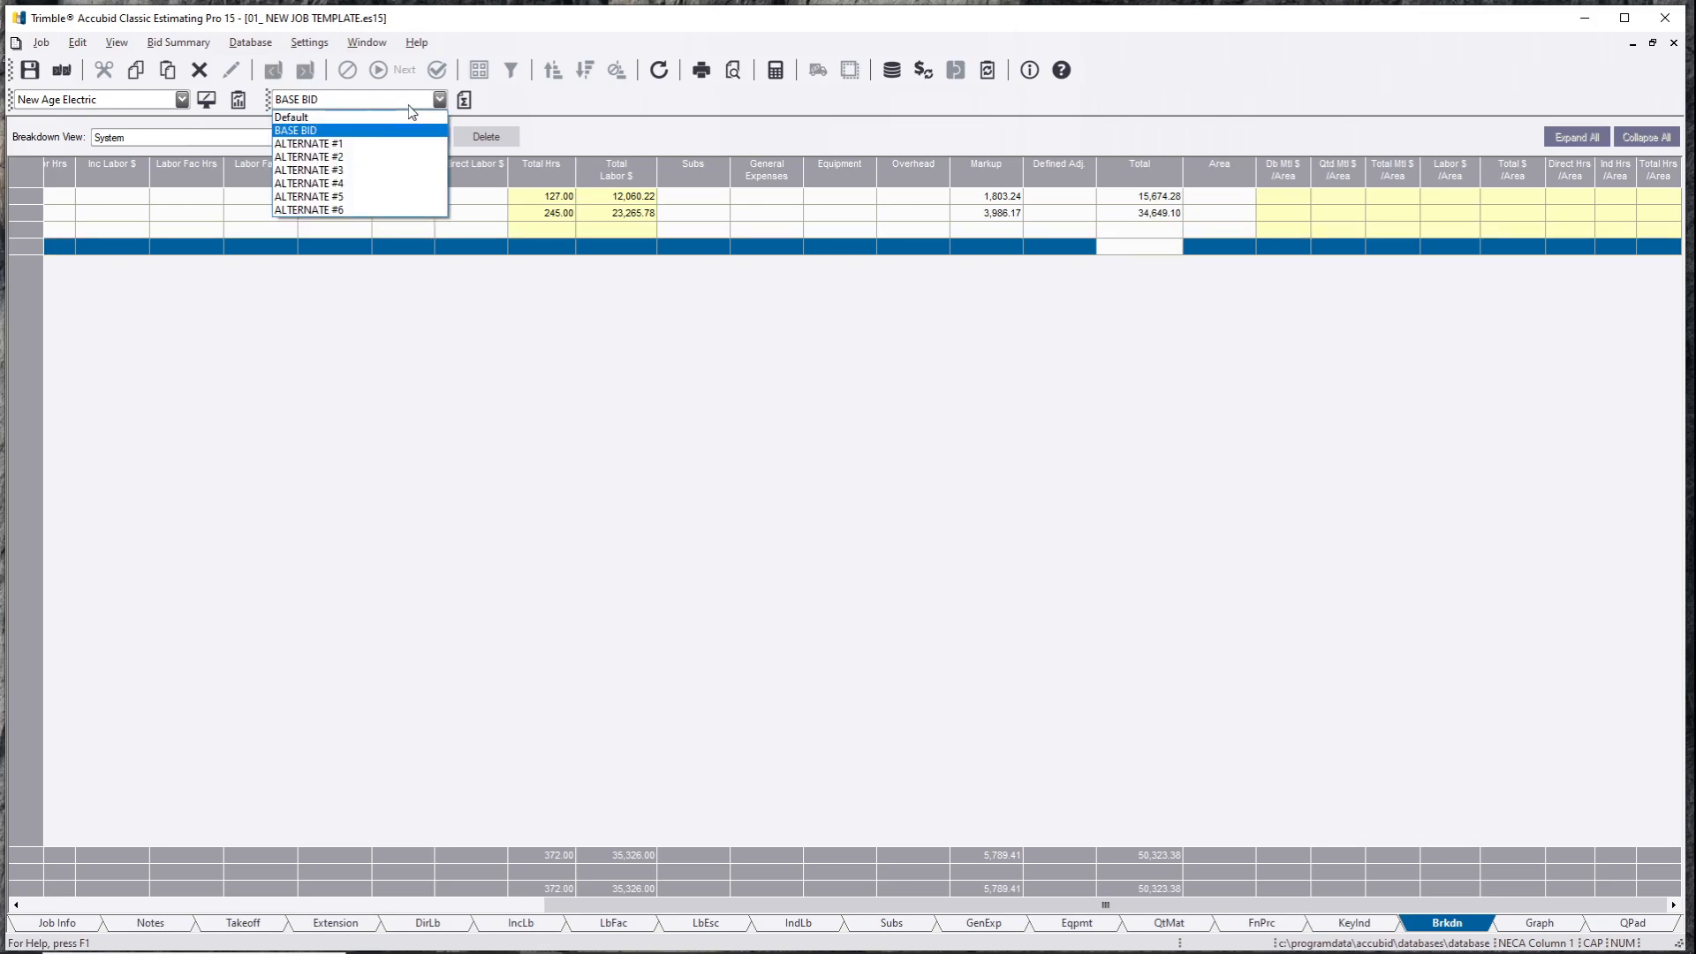
click(389, 148)
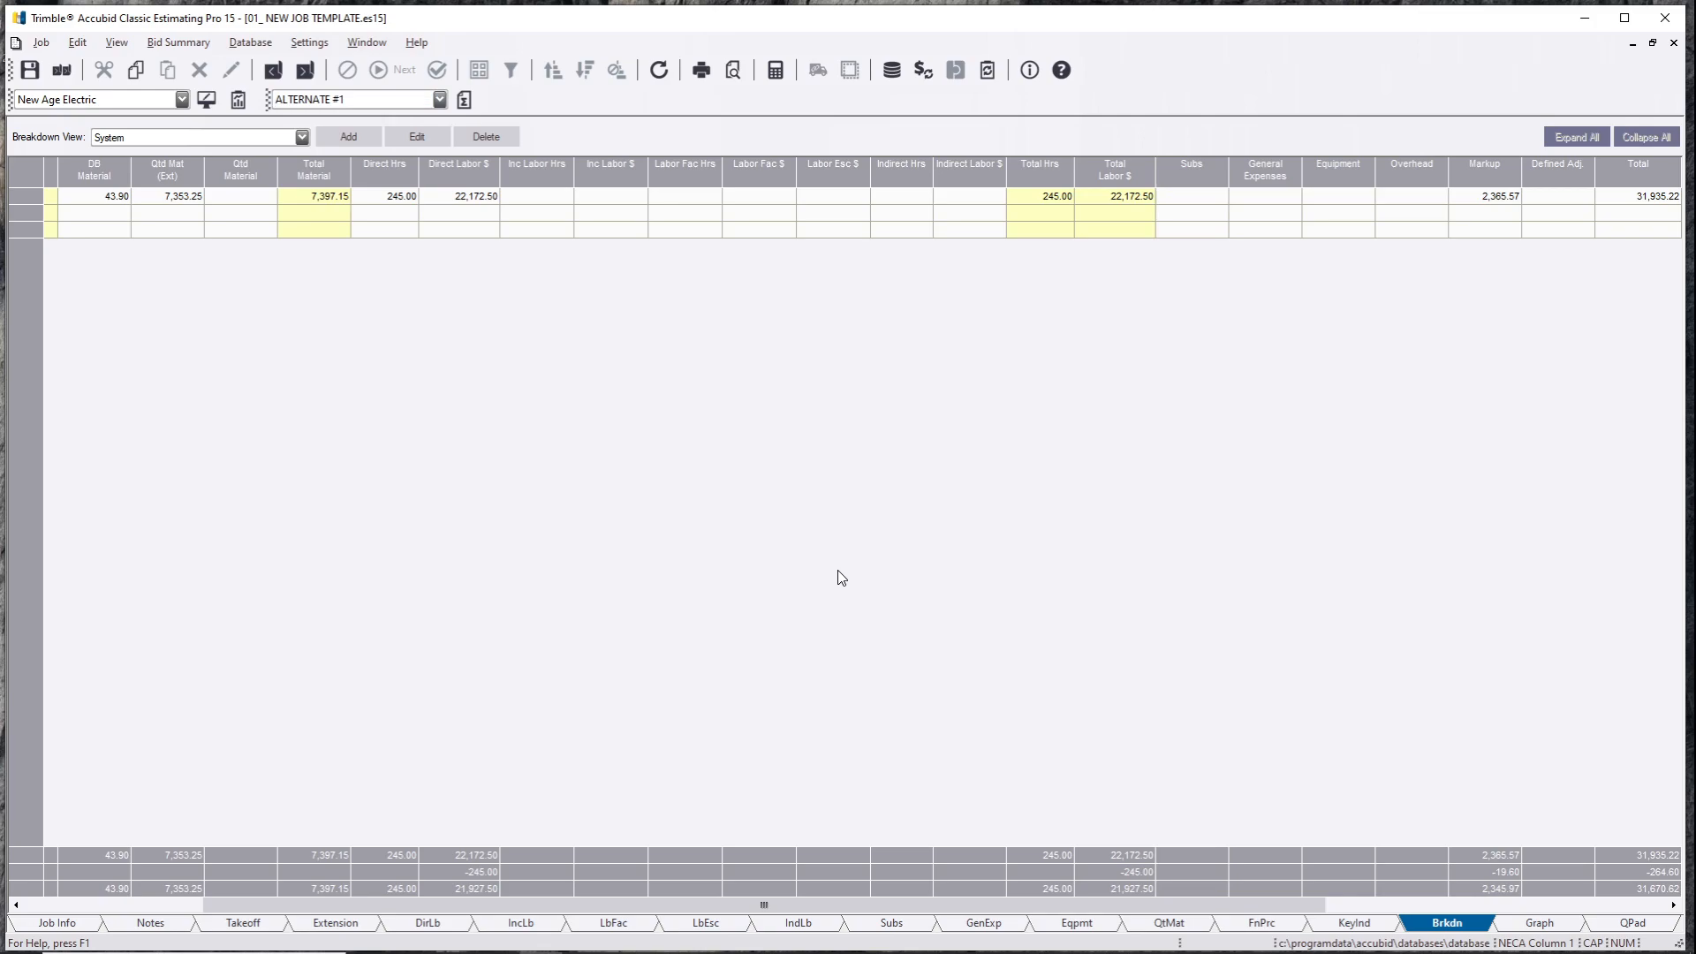
click(1245, 924)
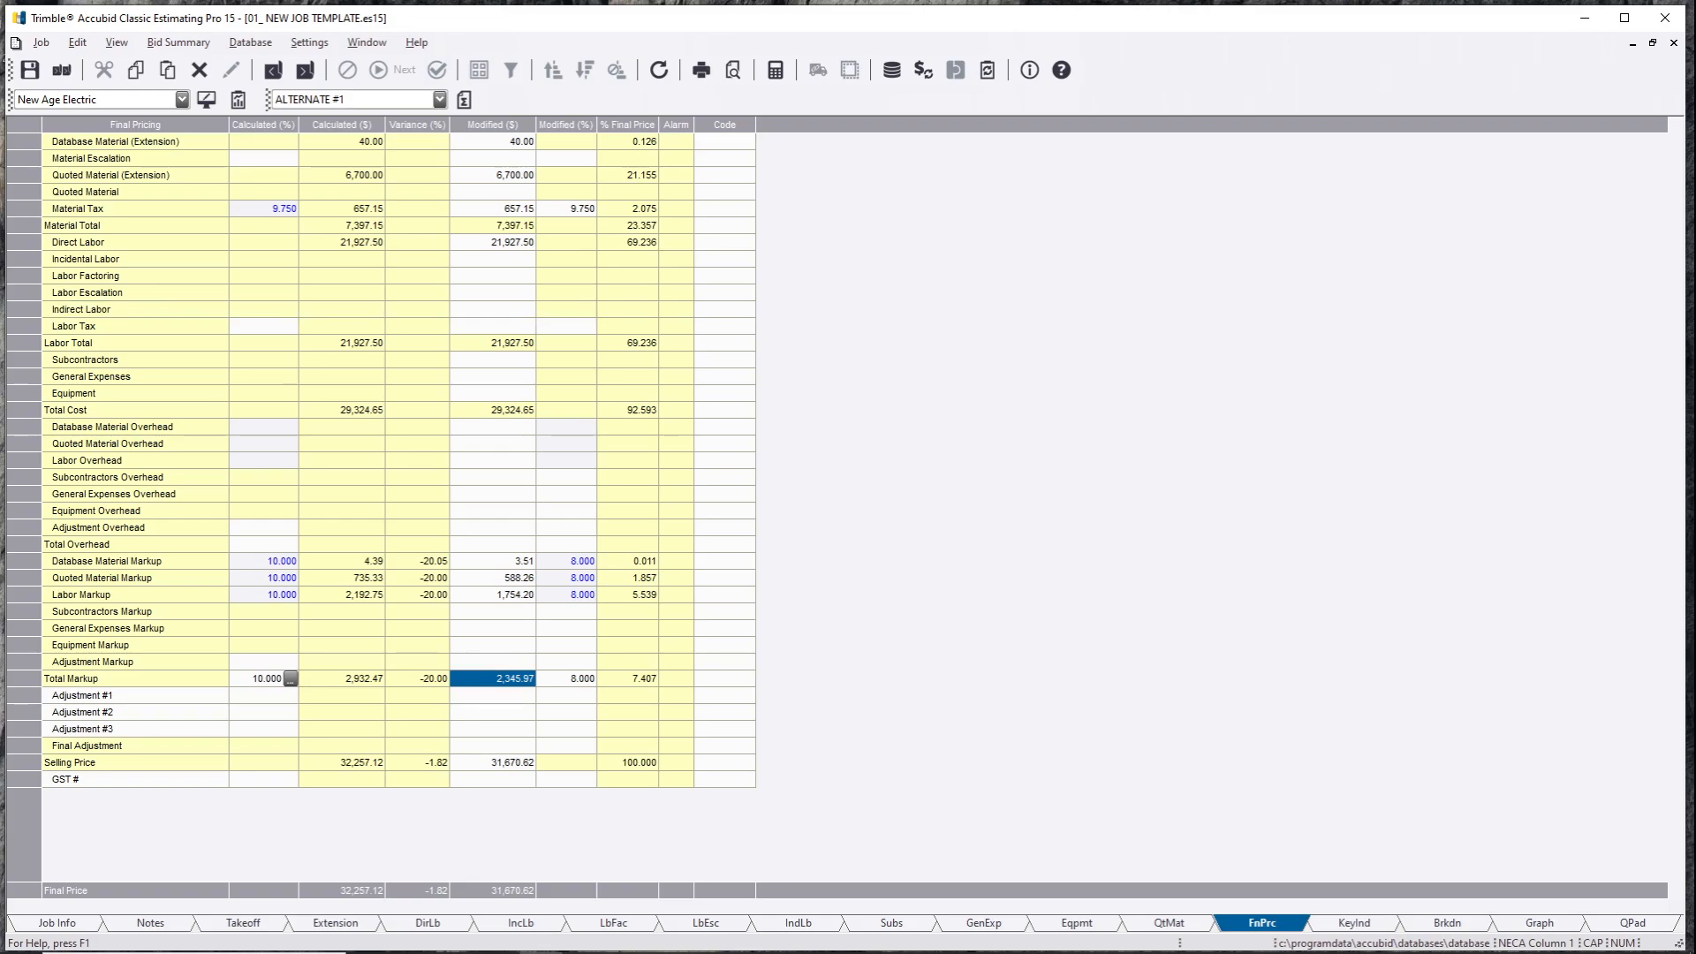
click(334, 927)
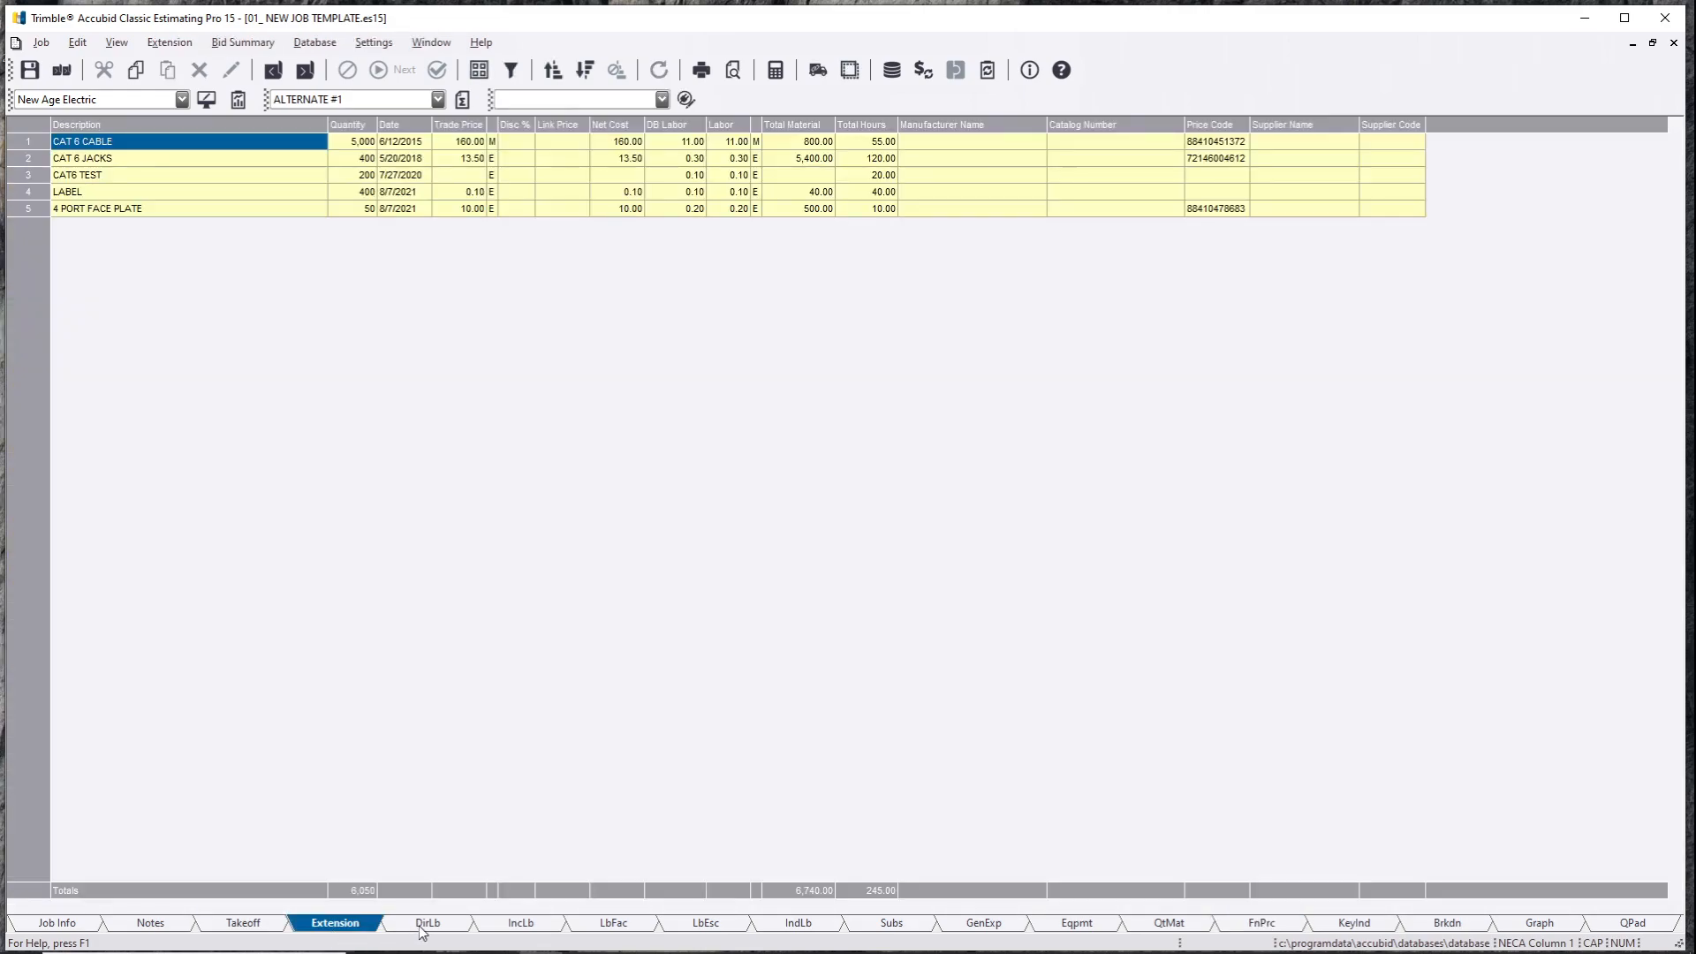
click(452, 930)
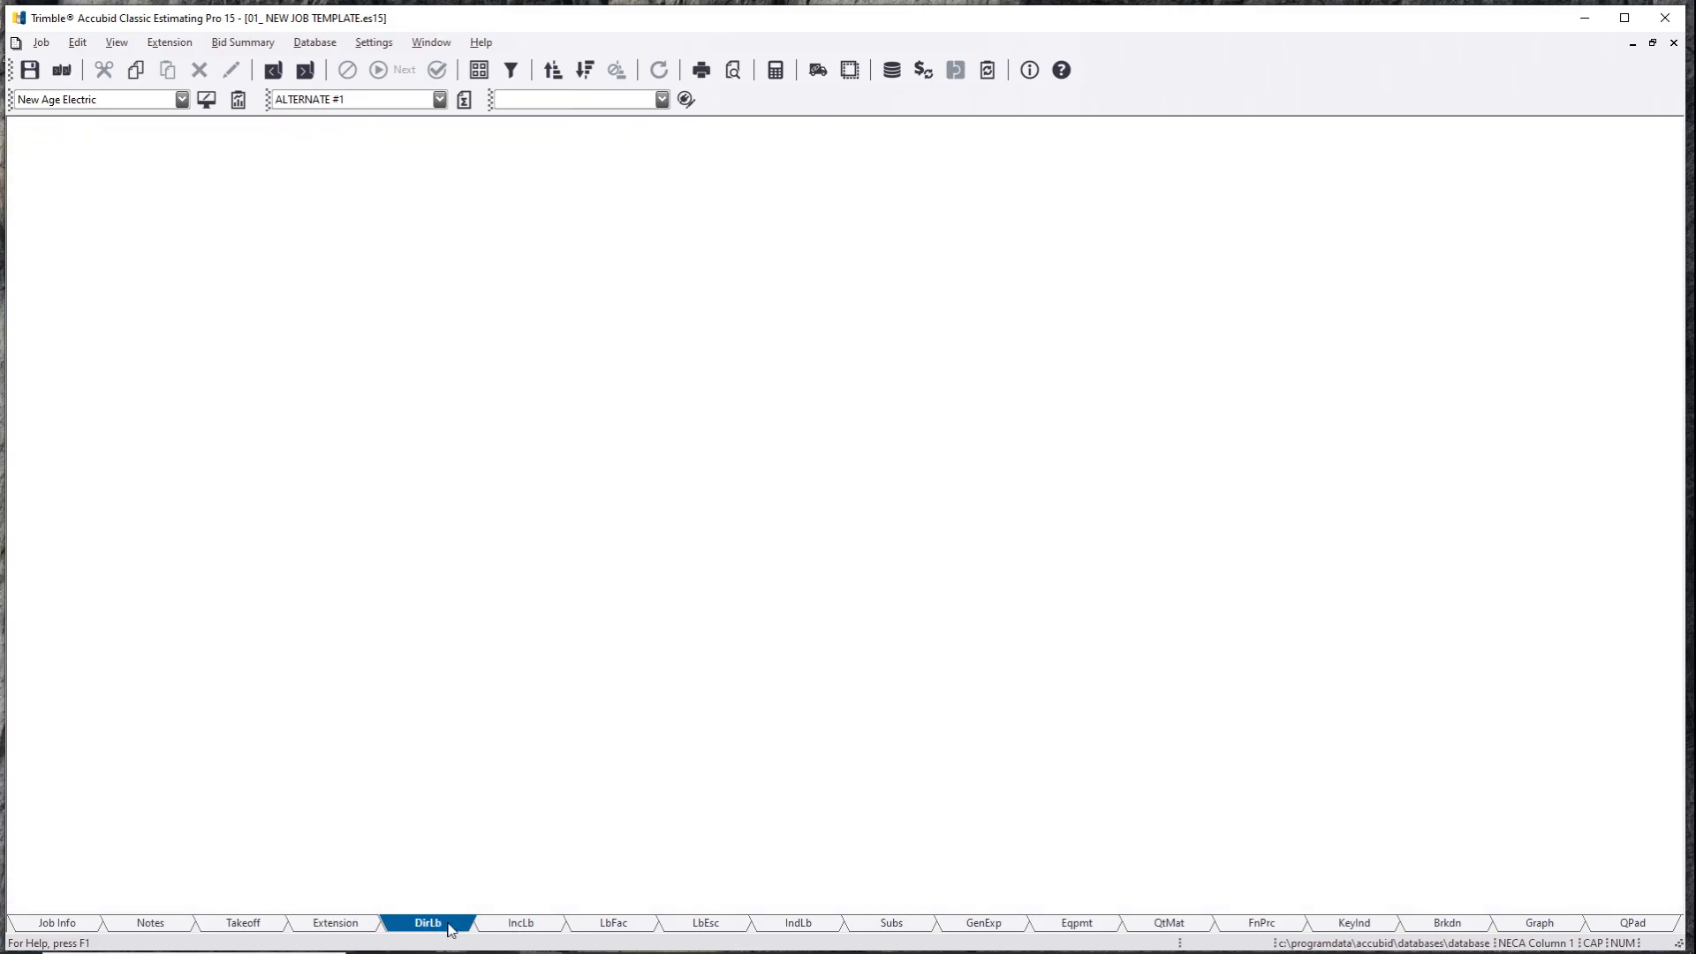
Step: In the takeoff, set the bid item to ALTERNATE #1 and select the 4-CAT6 1" EMT (STUB-UP) entry
click(243, 925)
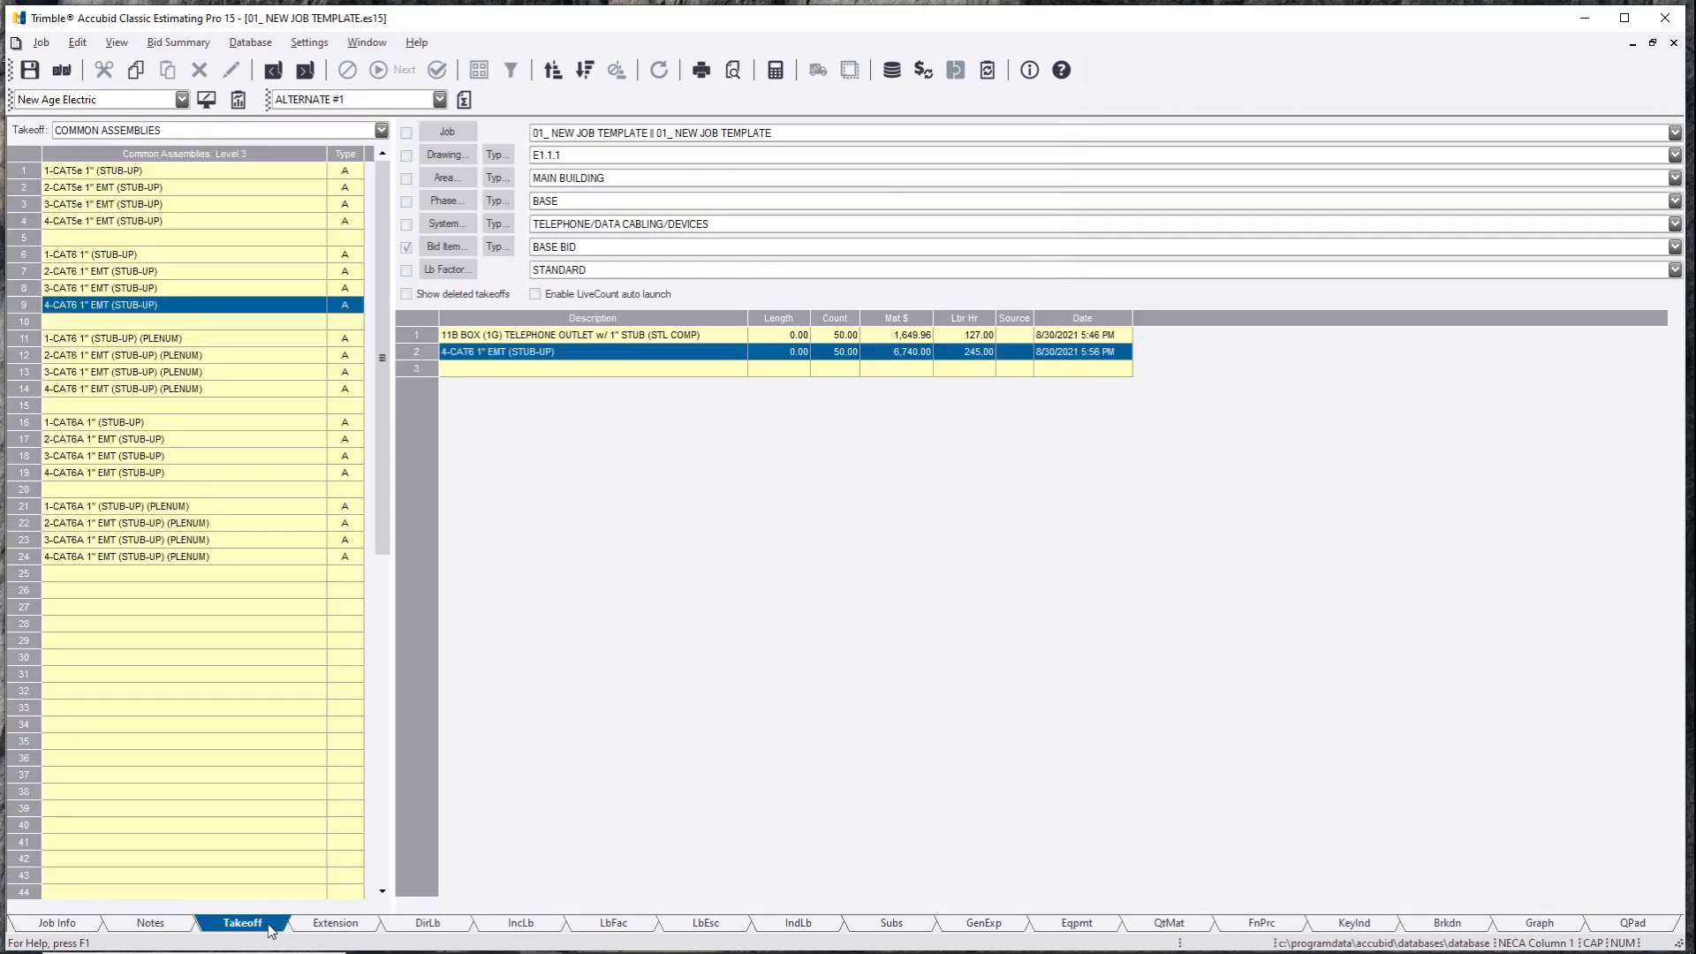
click(606, 248)
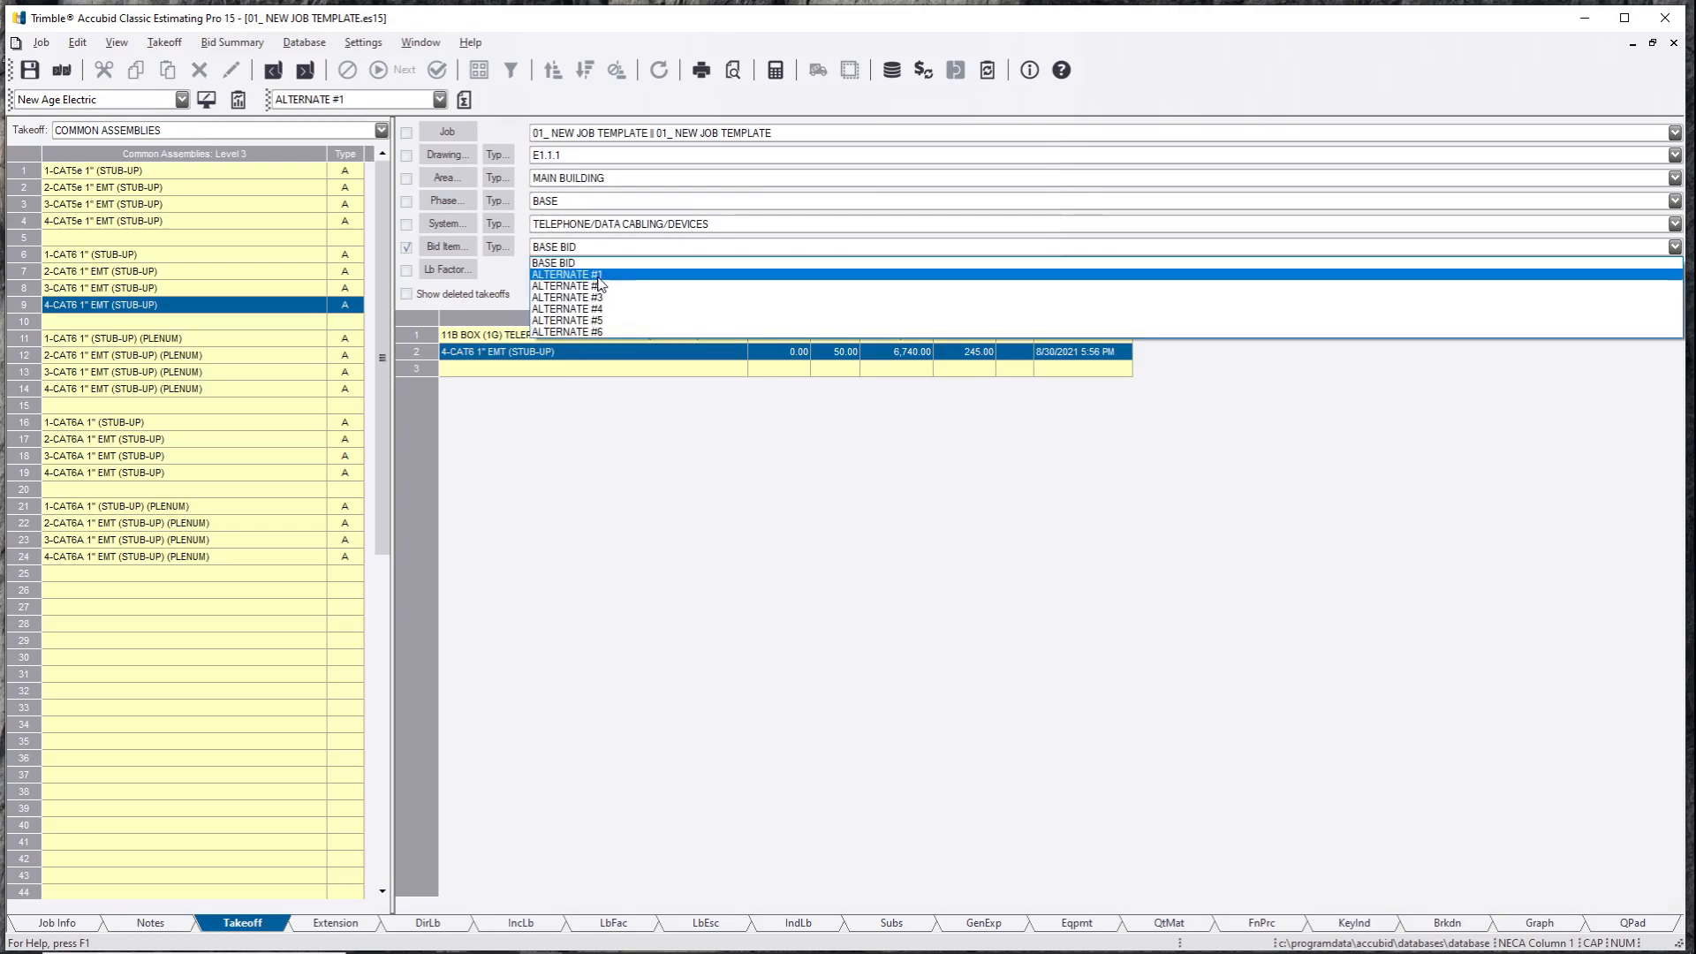
click(604, 275)
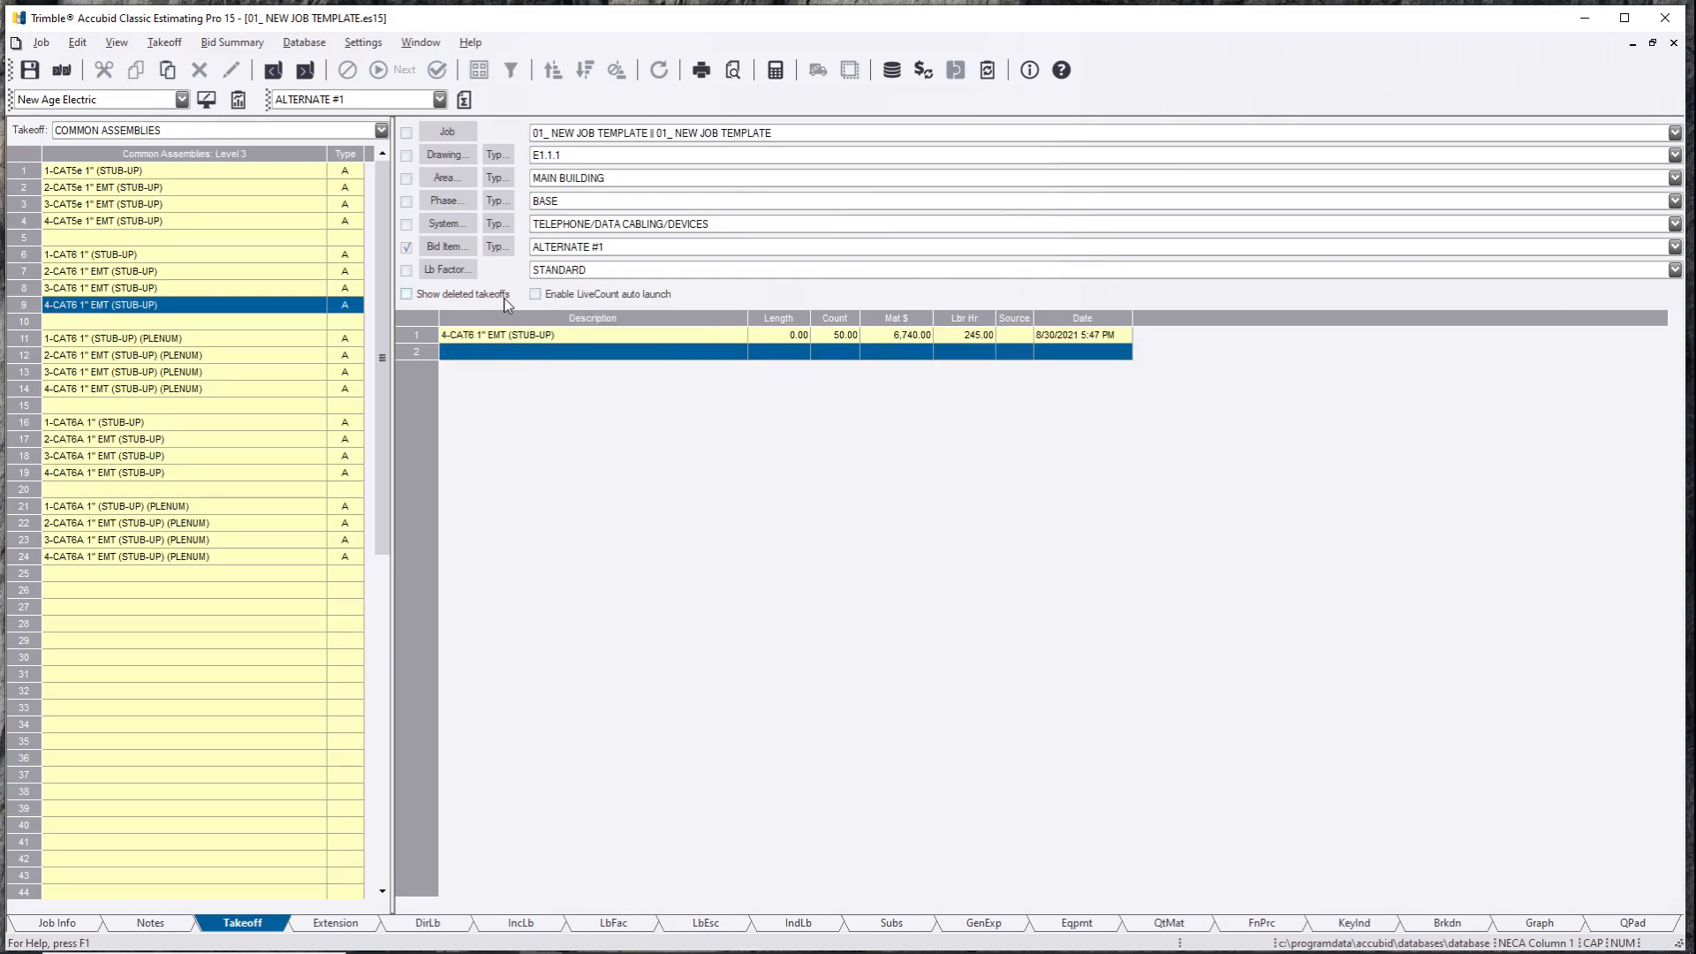
click(521, 339)
click(571, 353)
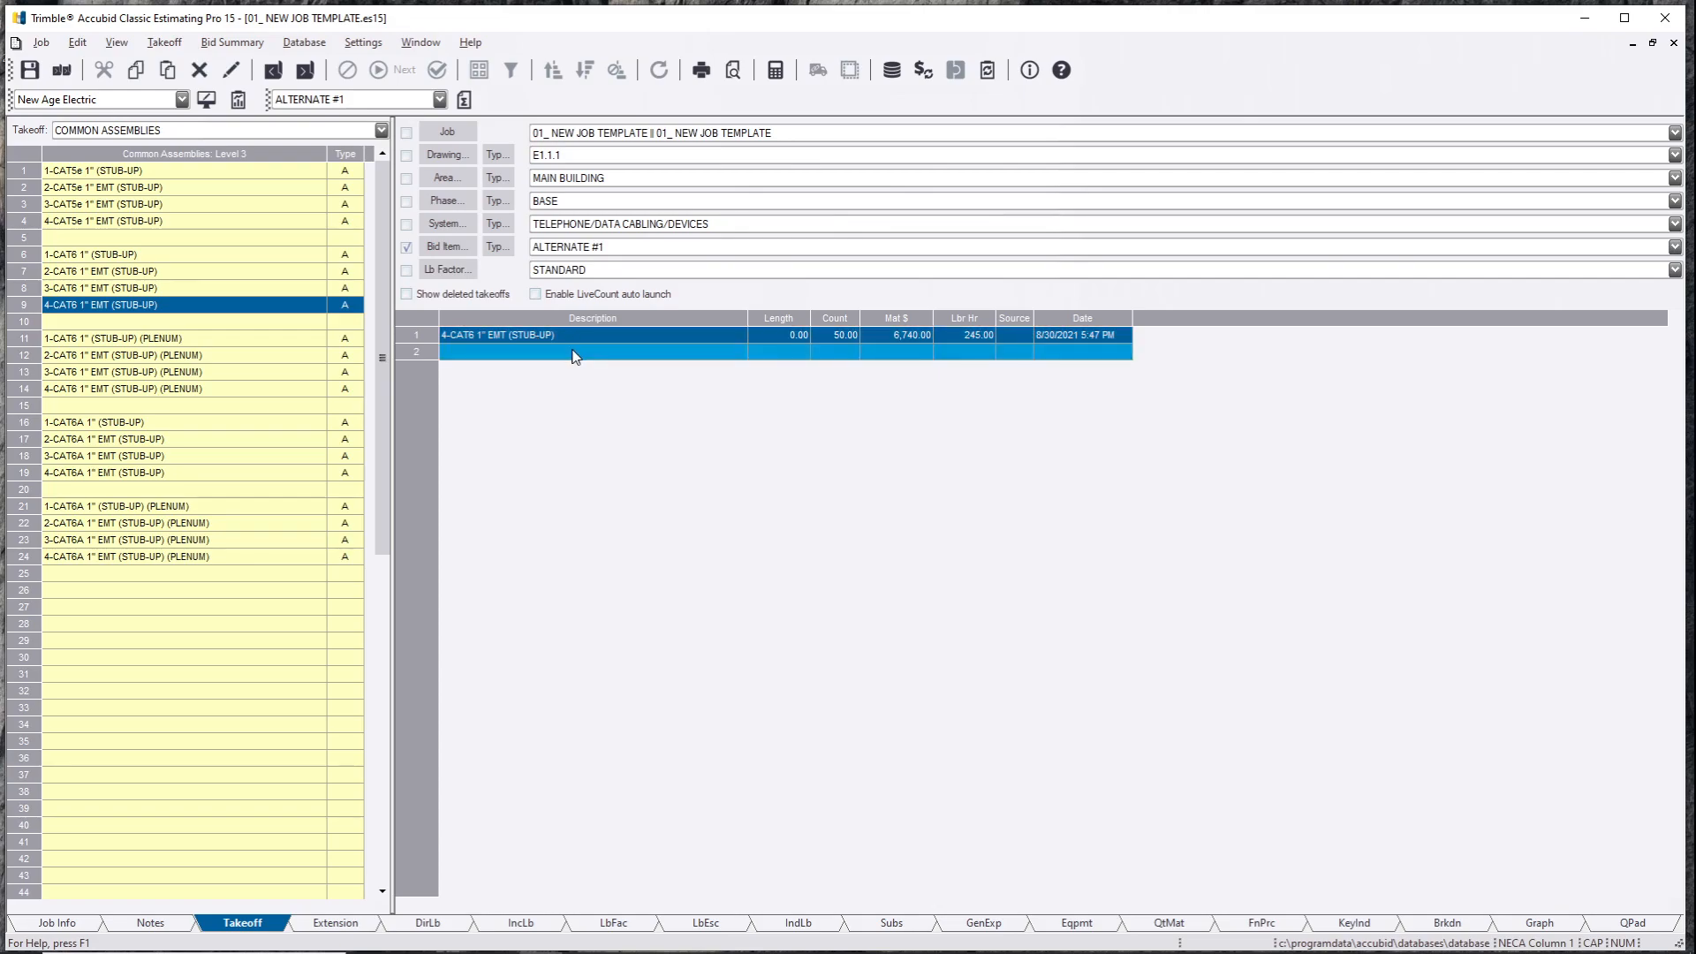
Step: Review the LOCAL 134 C direct labor hours and the total markup in final pricing for ALTERNATE #1
click(445, 925)
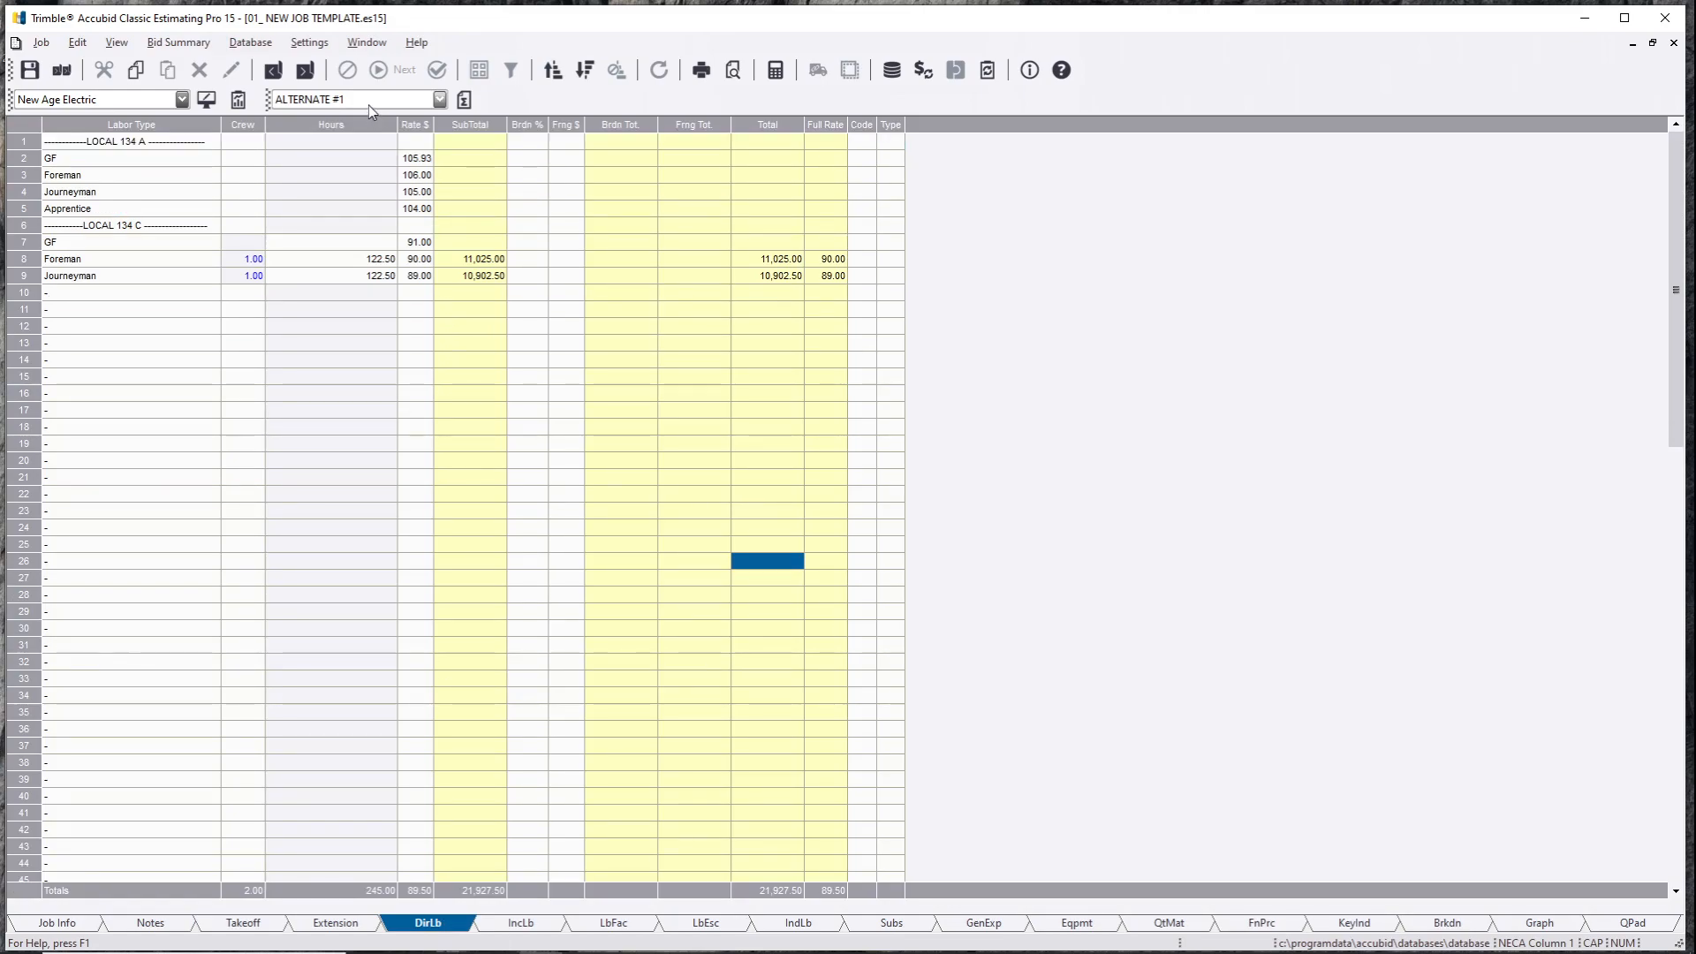
click(354, 259)
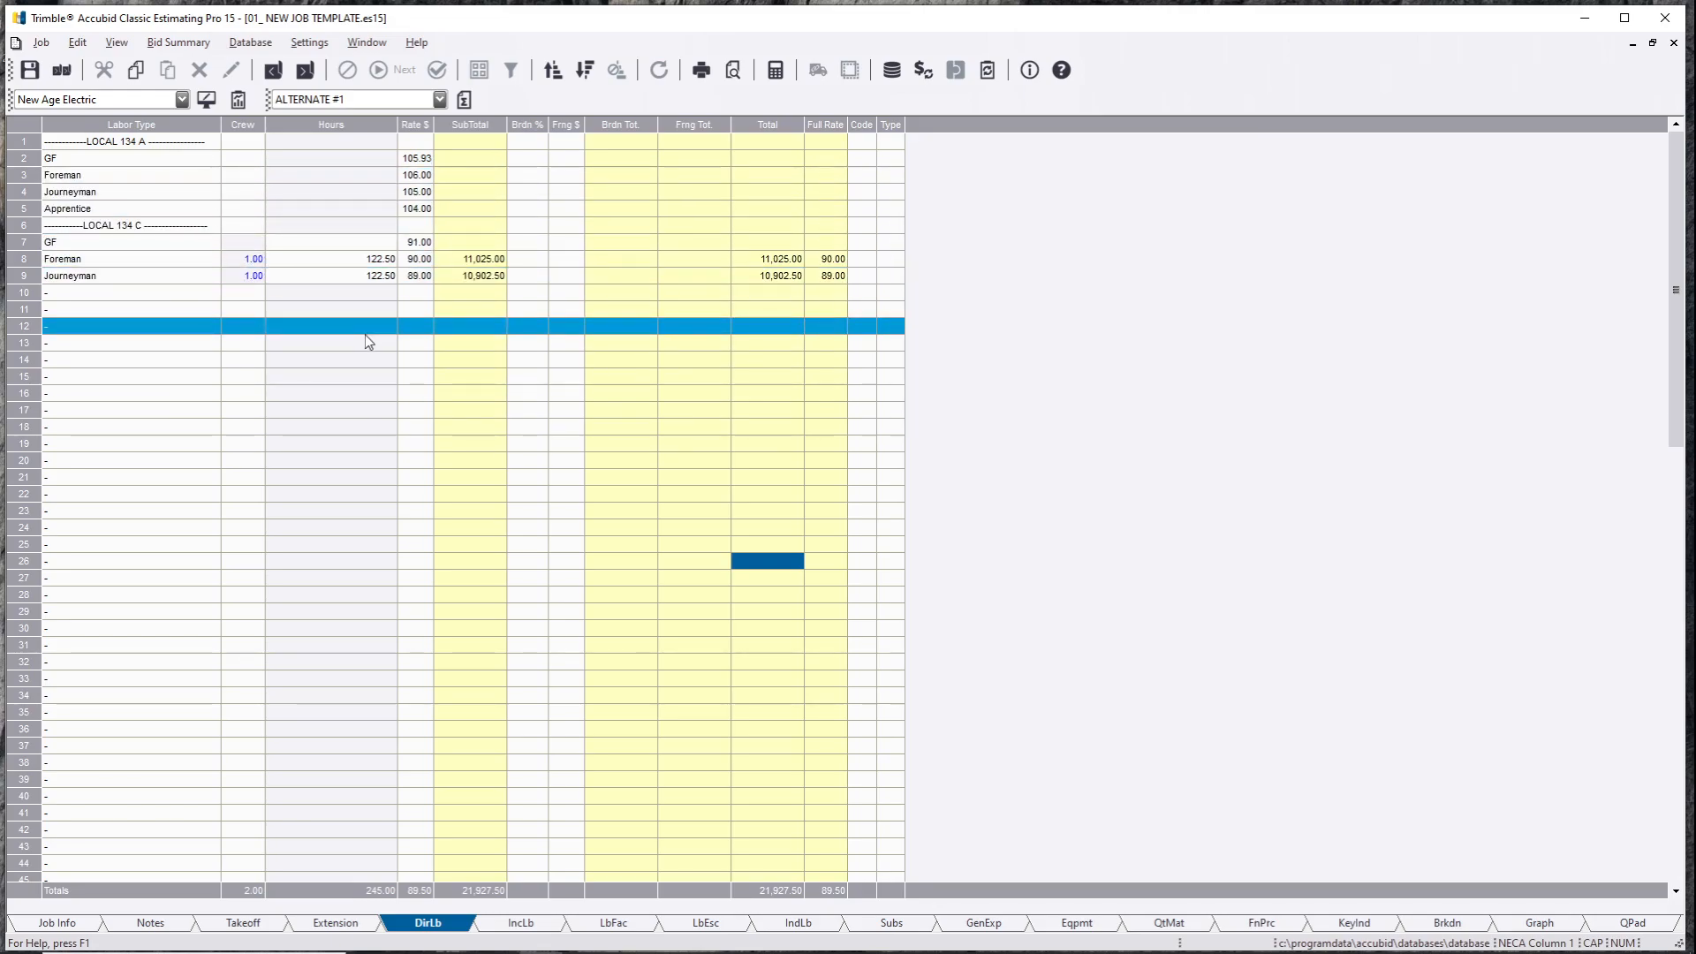
click(1259, 924)
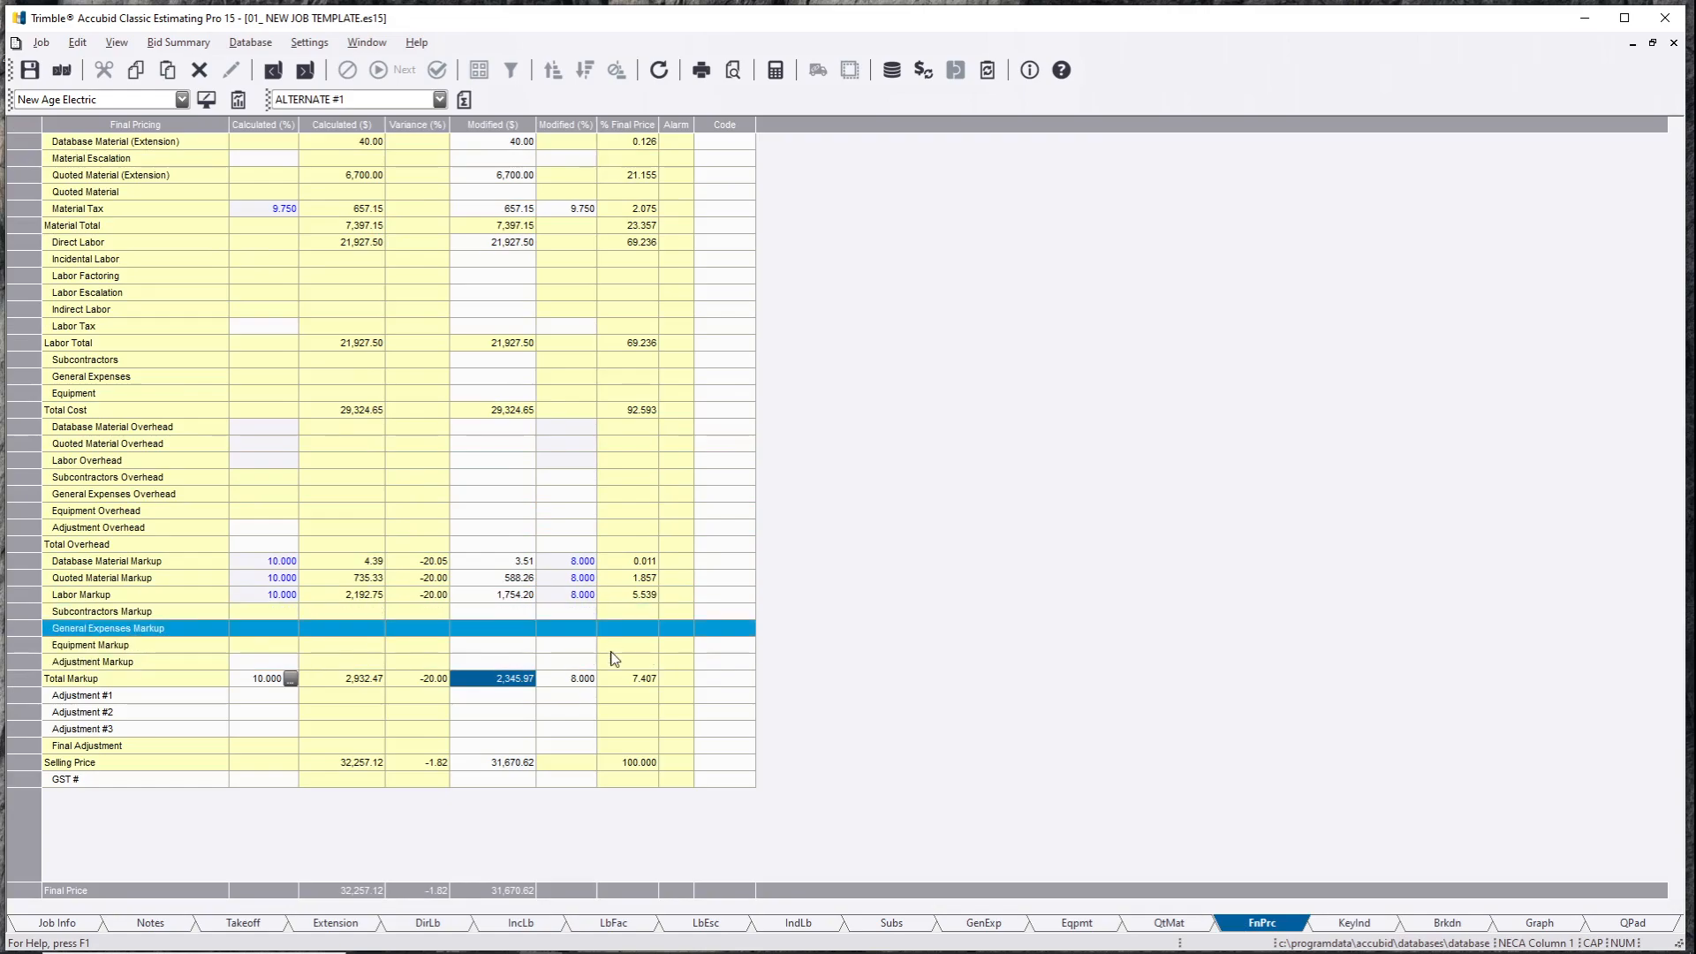
Step: Distribute the remainder in the ALTERNATE #1 system breakdown so its revised totals match the final price
click(1441, 926)
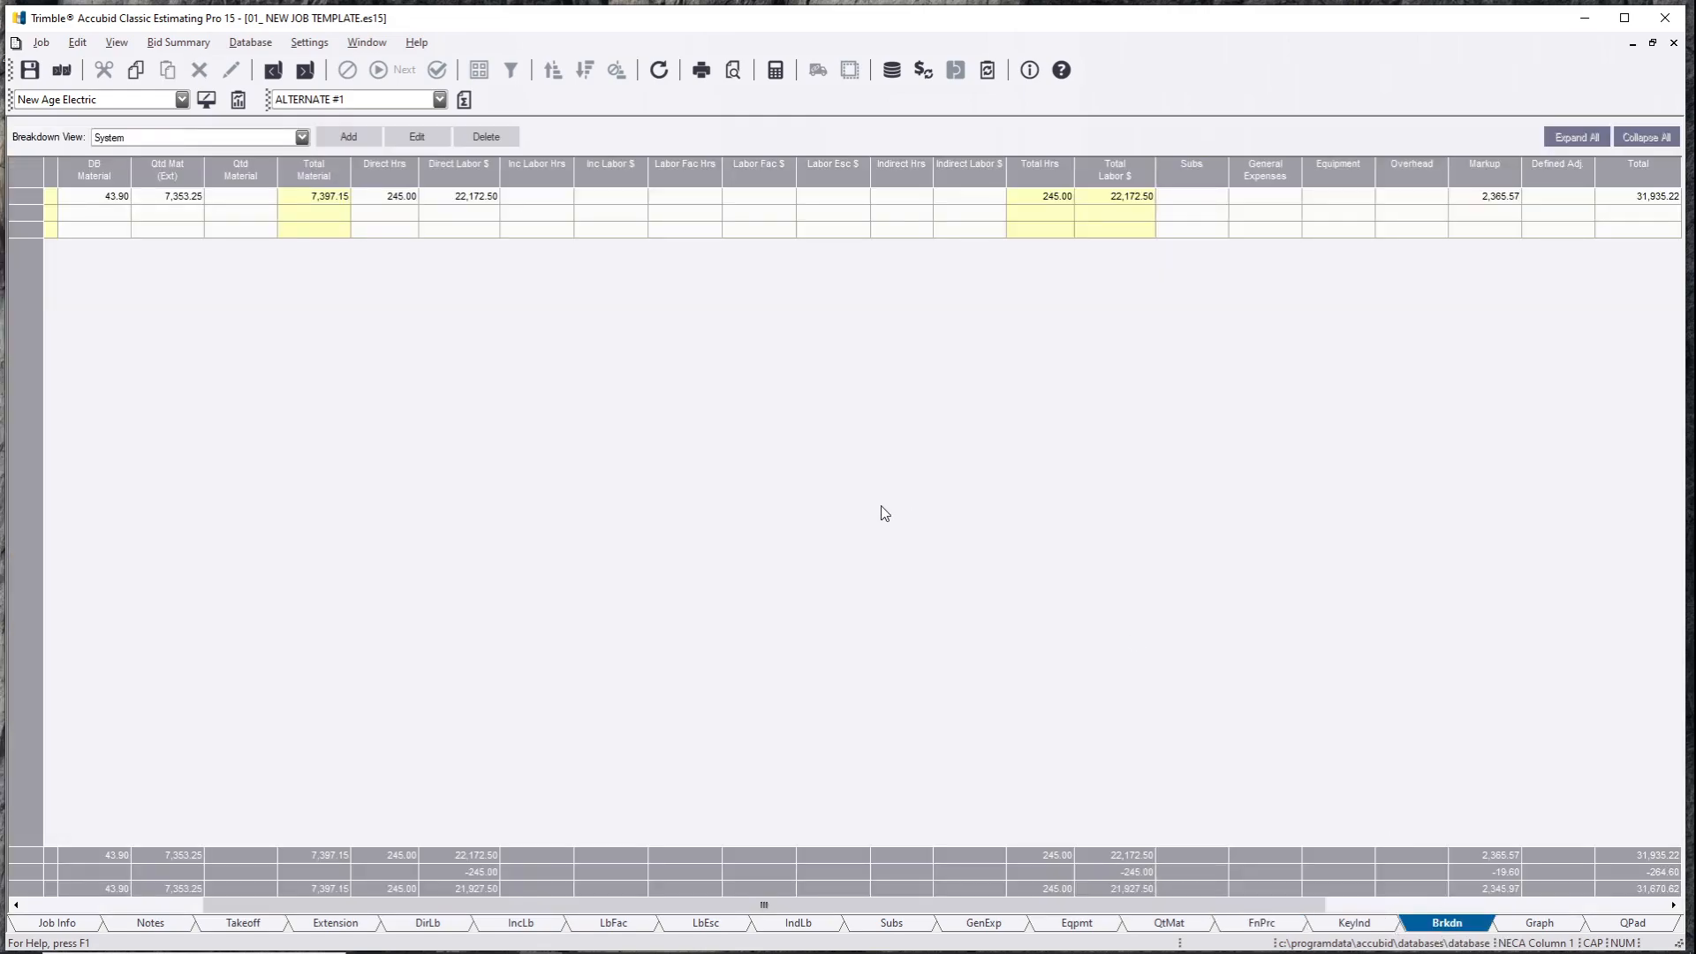
right_click(568, 495)
click(634, 661)
drag(554, 906, 960, 910)
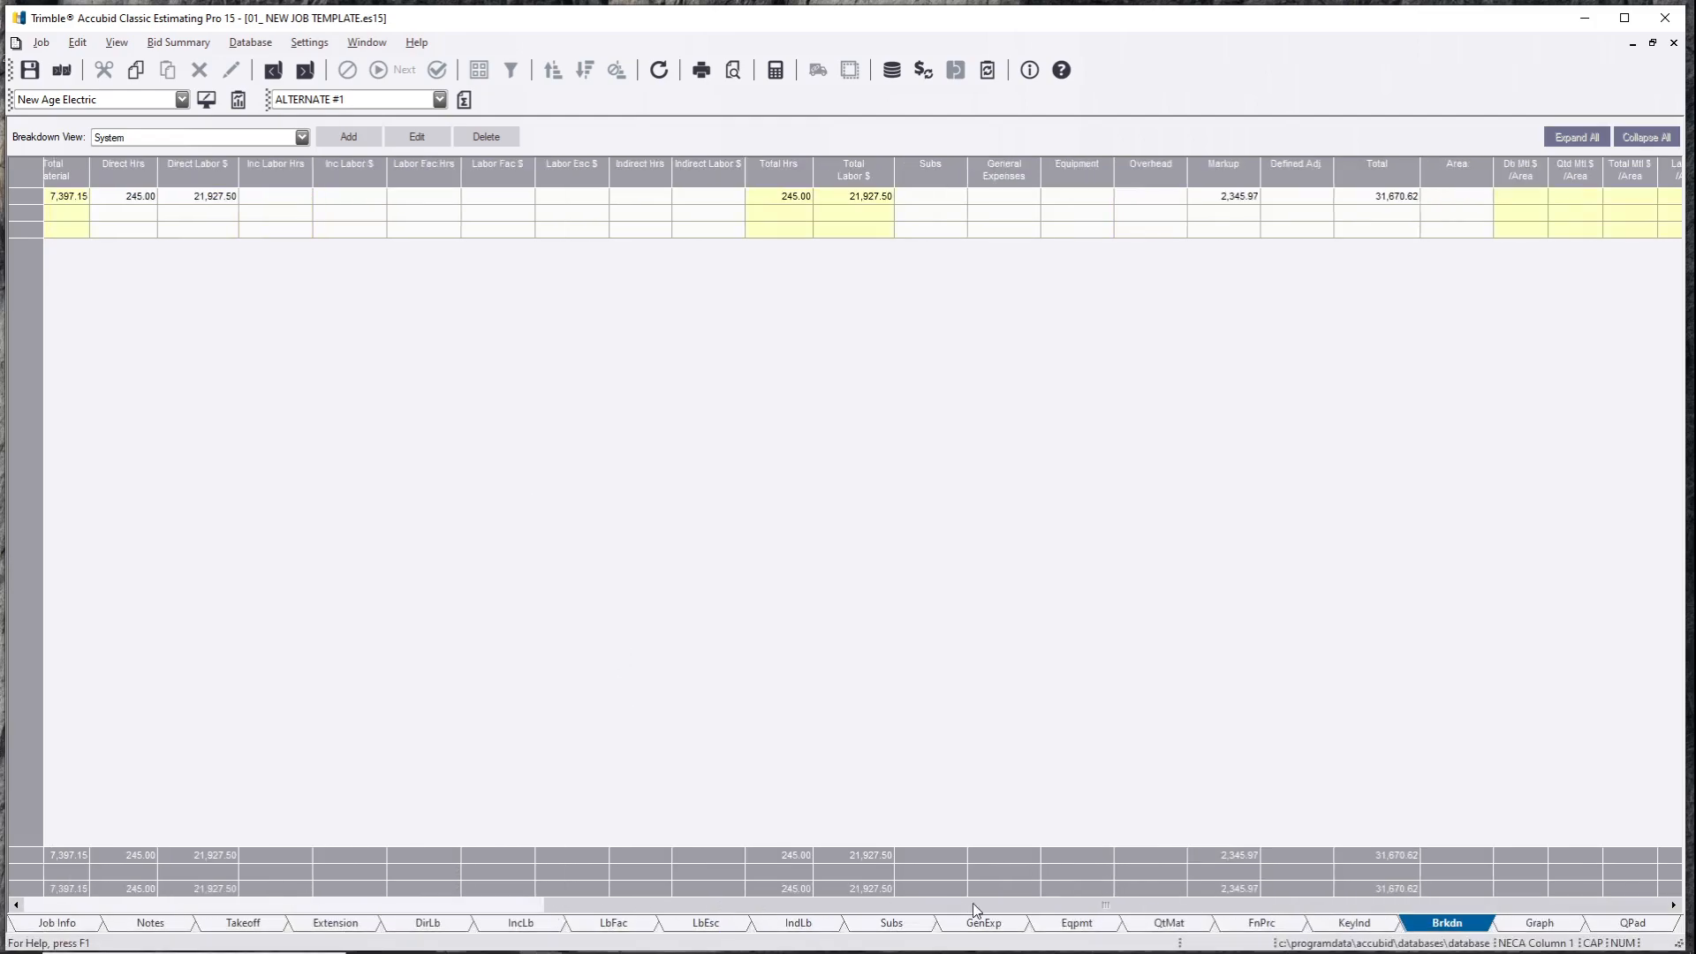
Step: Inspect the markup and total amounts in the ALTERNATE #1 breakdown
click(1034, 192)
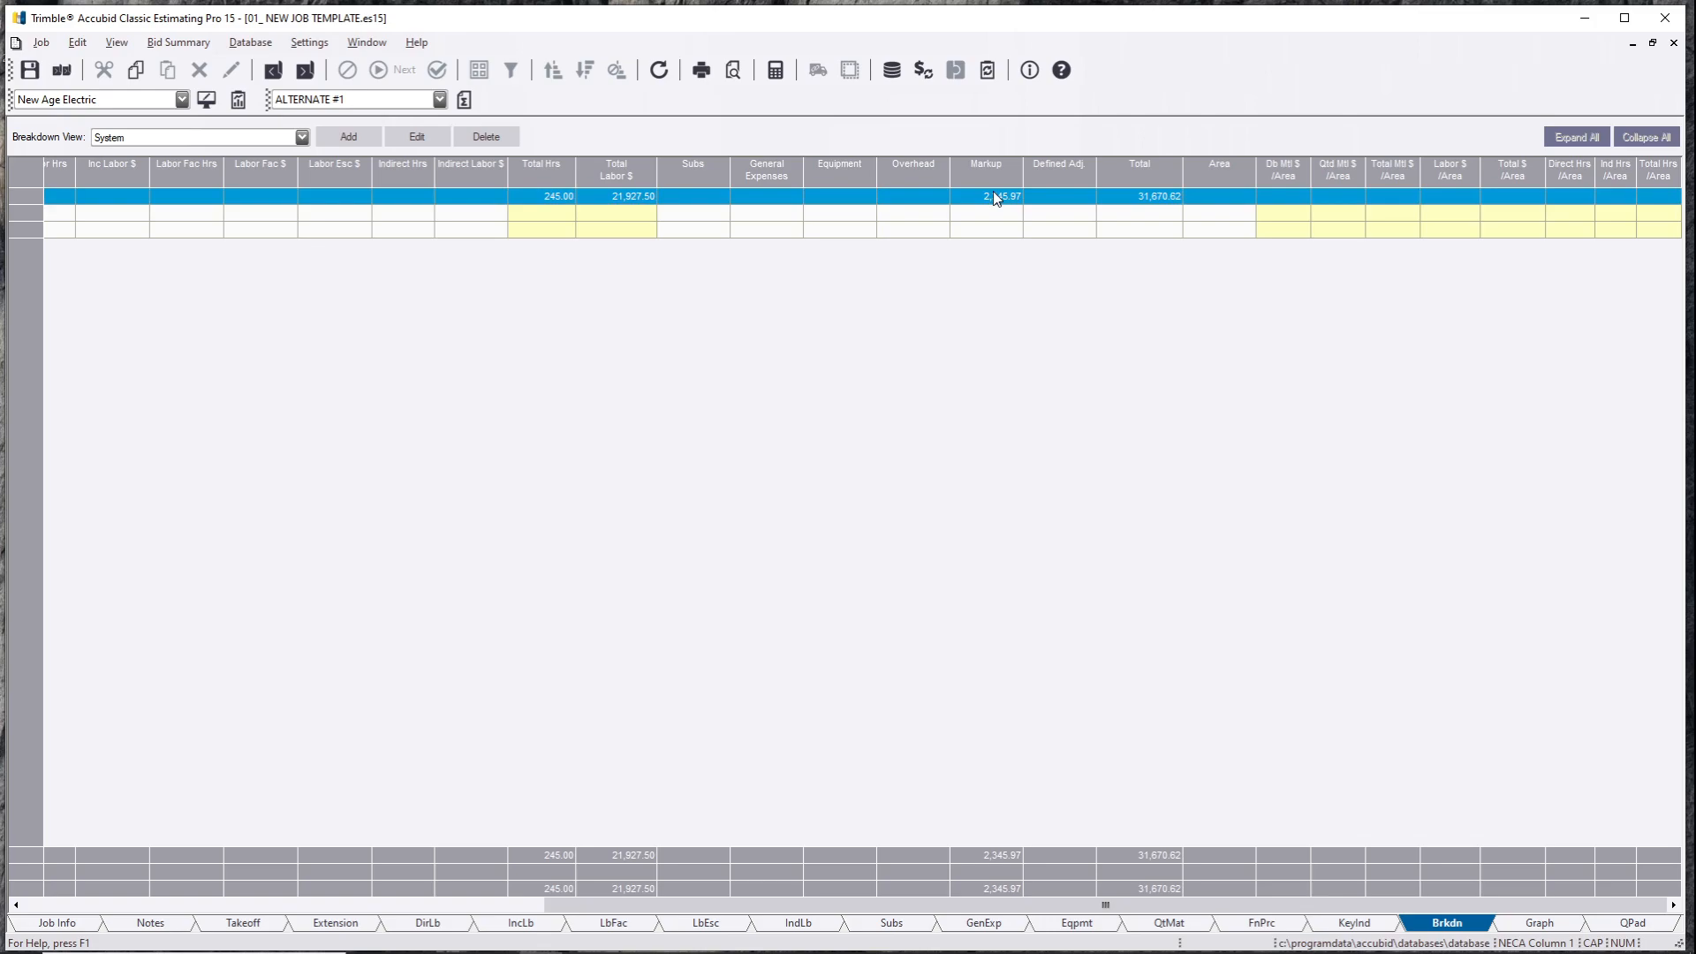
click(994, 195)
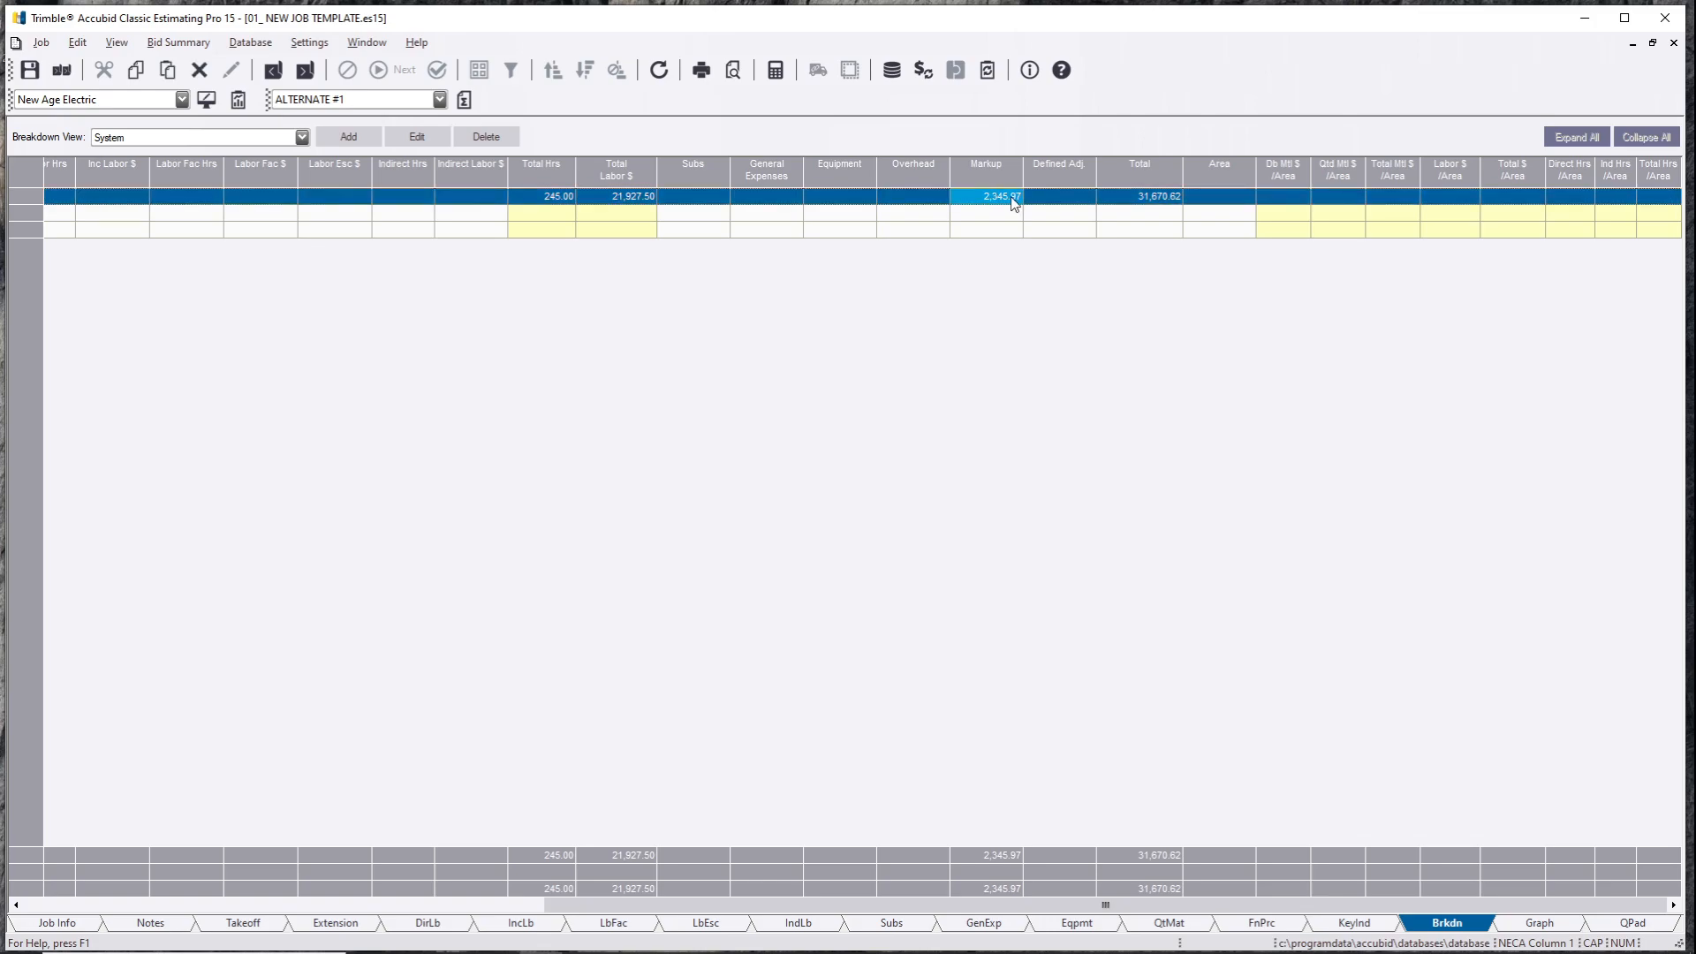
click(1160, 206)
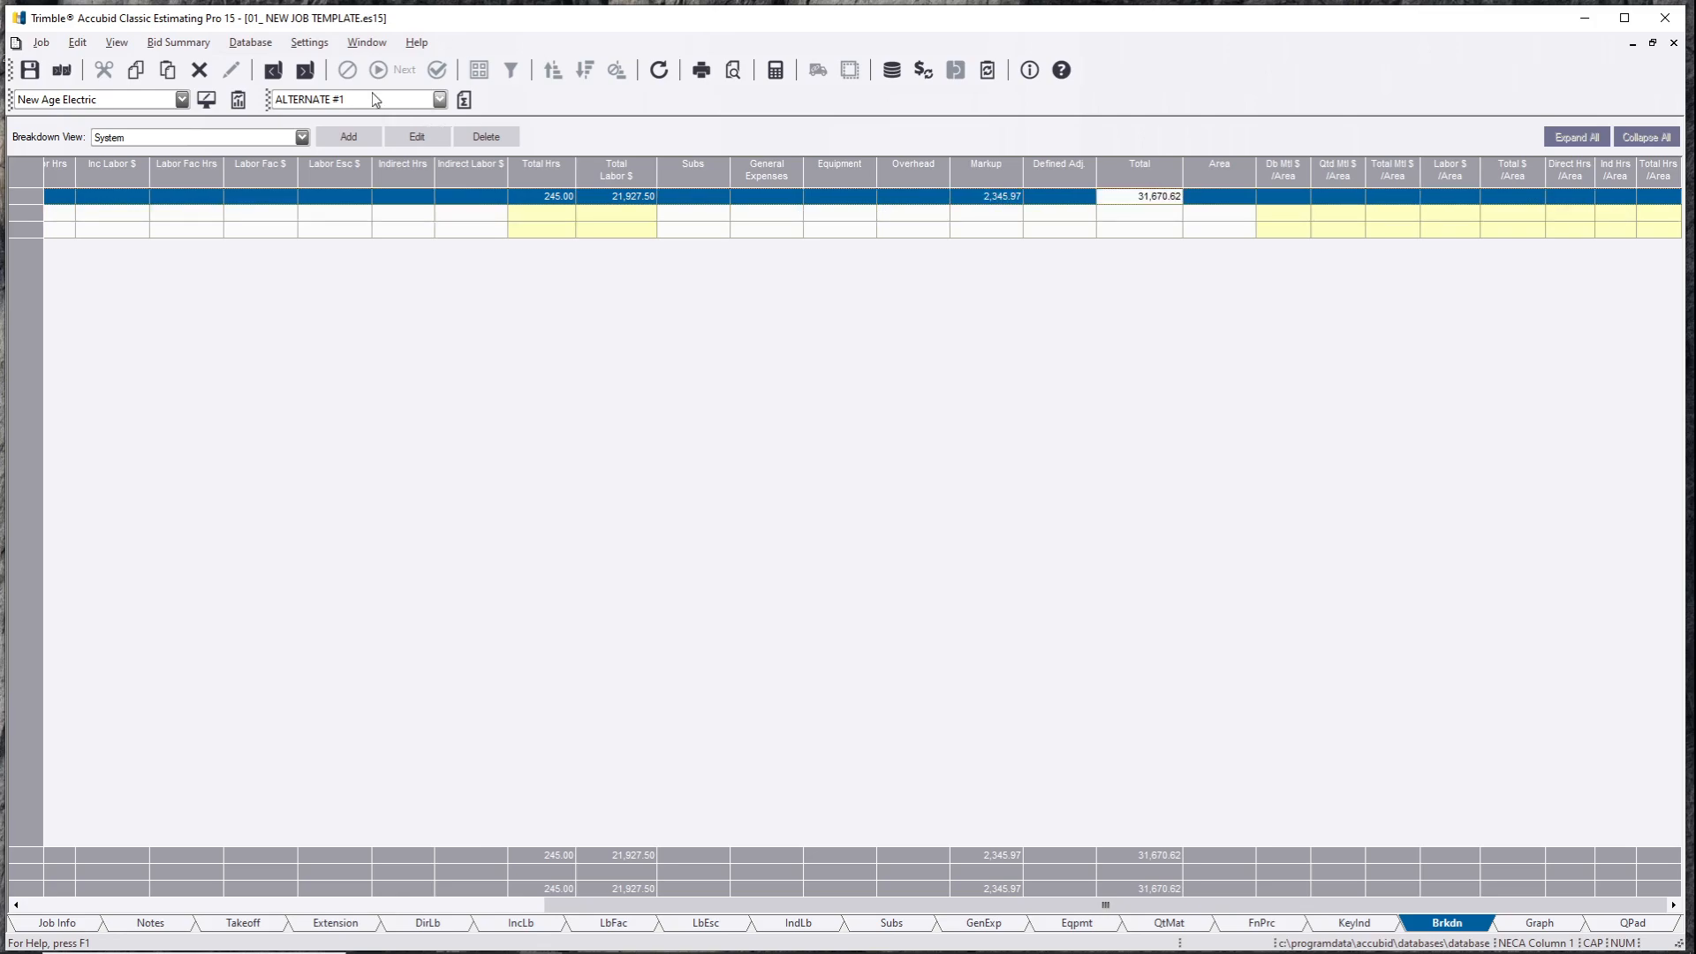
Step: Return to the BASE BID breakdown and examine the TELEPHONE/DATA CABLING/DEVICES markup and total against ALTERNATE #1
click(439, 99)
click(350, 130)
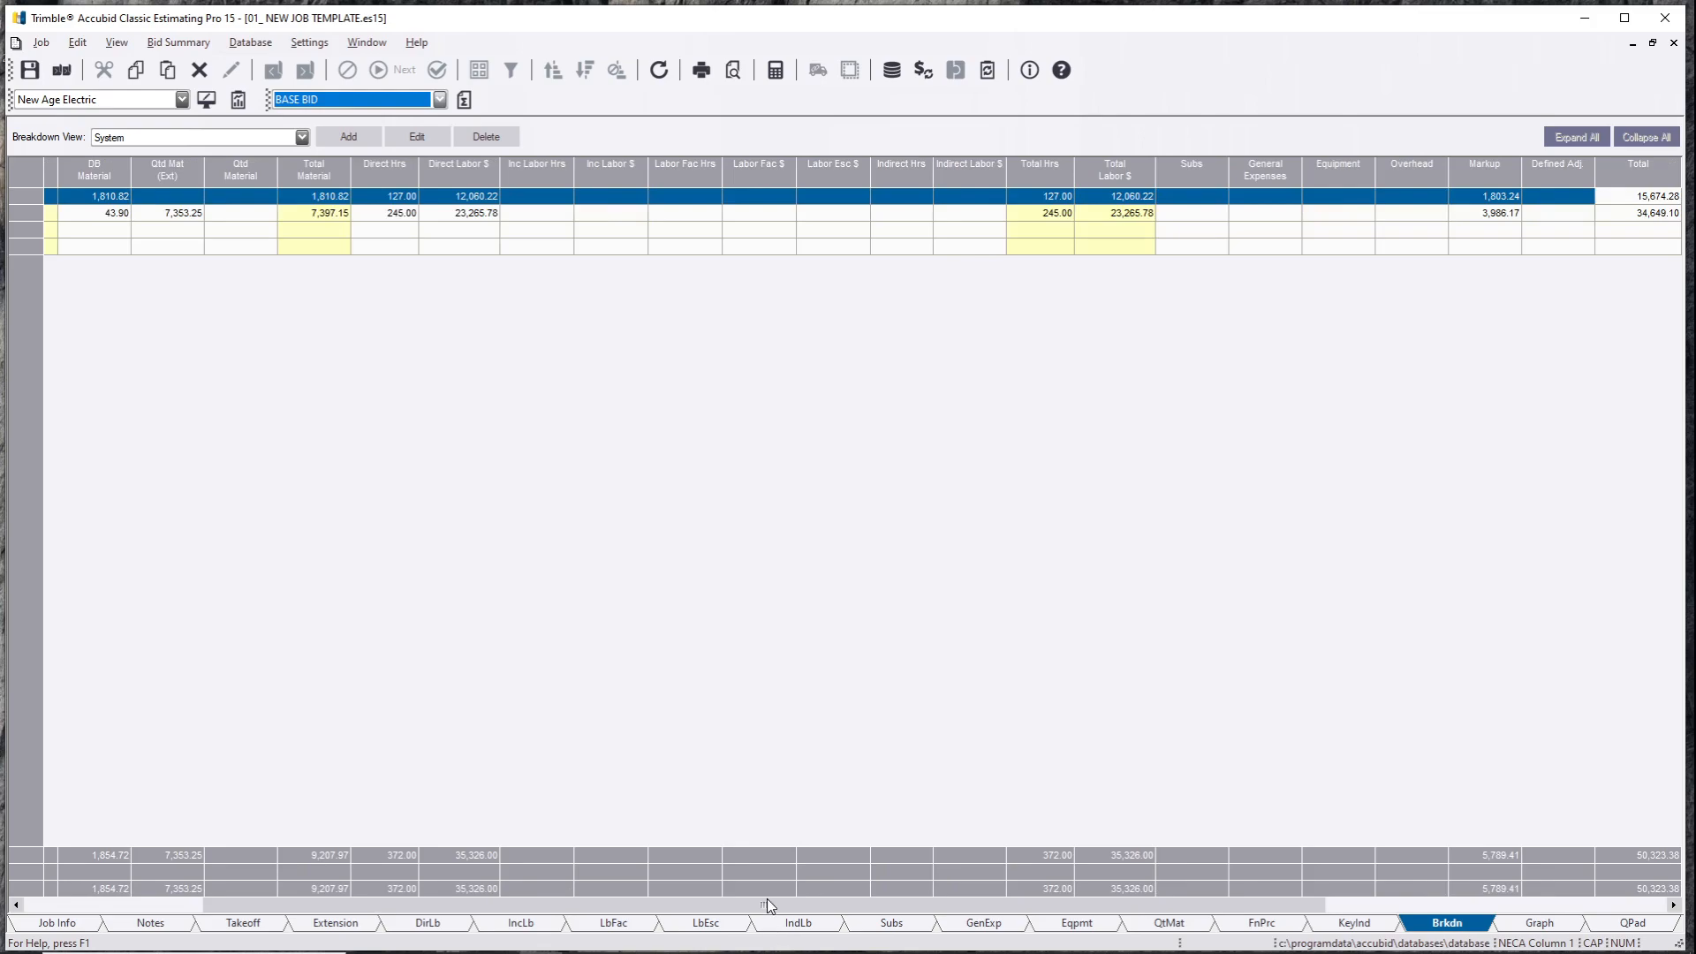
drag(765, 903, 446, 892)
click(189, 212)
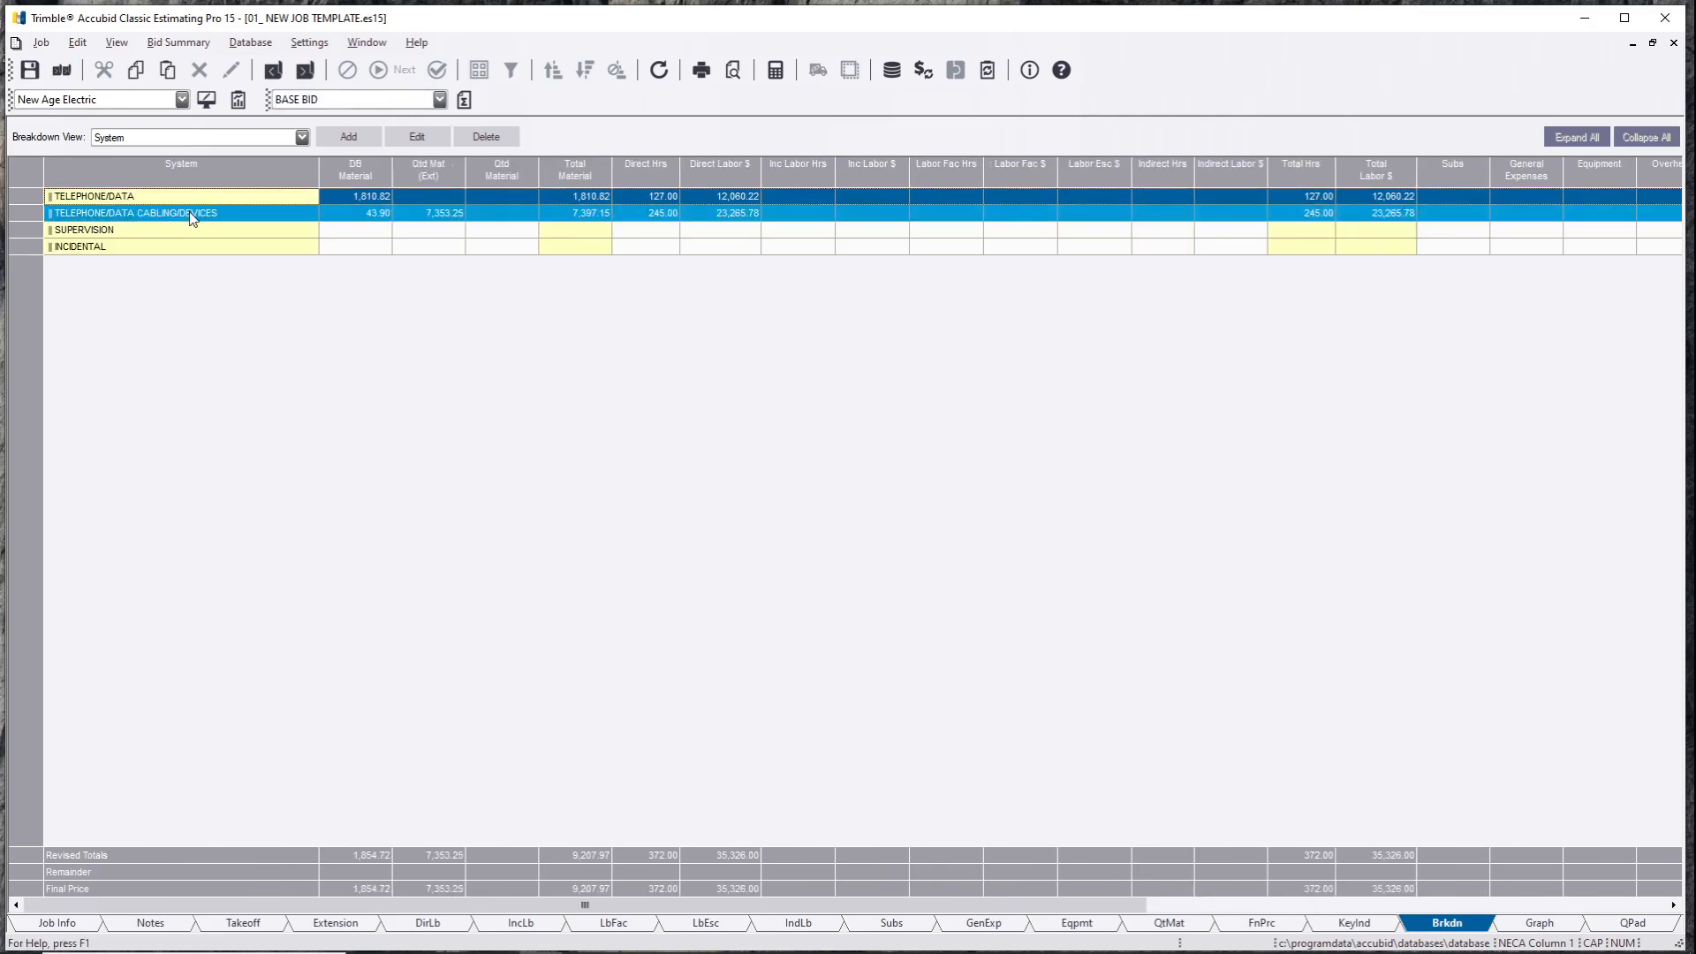
drag(464, 904, 1092, 894)
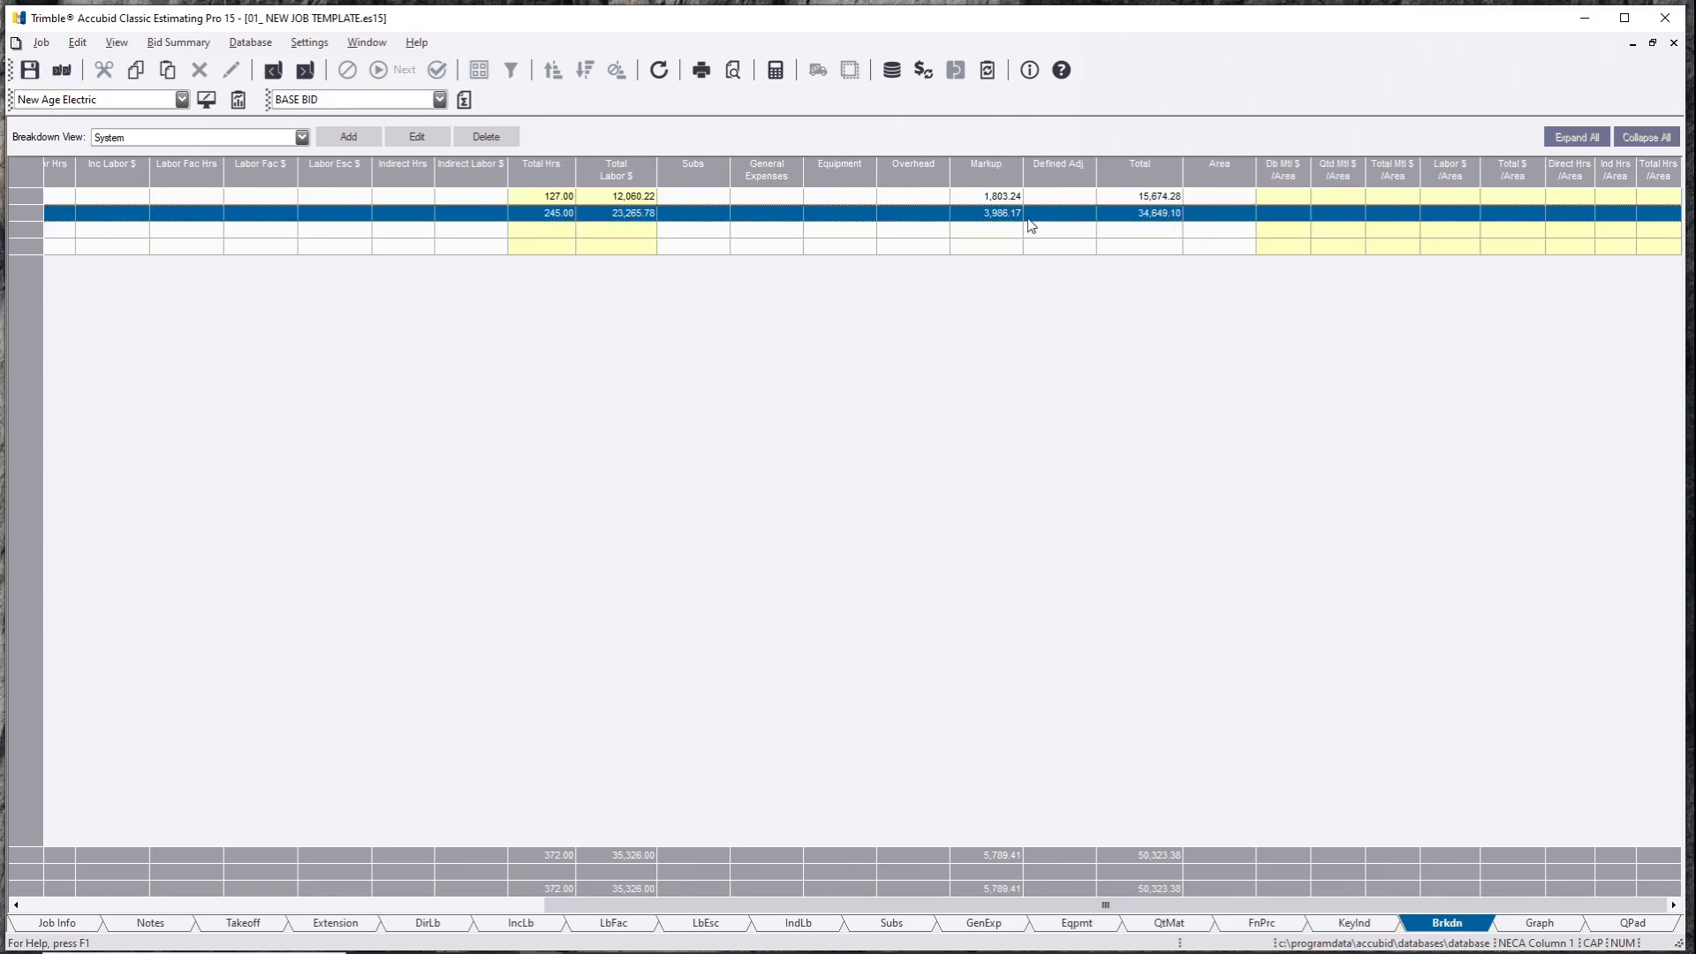
click(1108, 234)
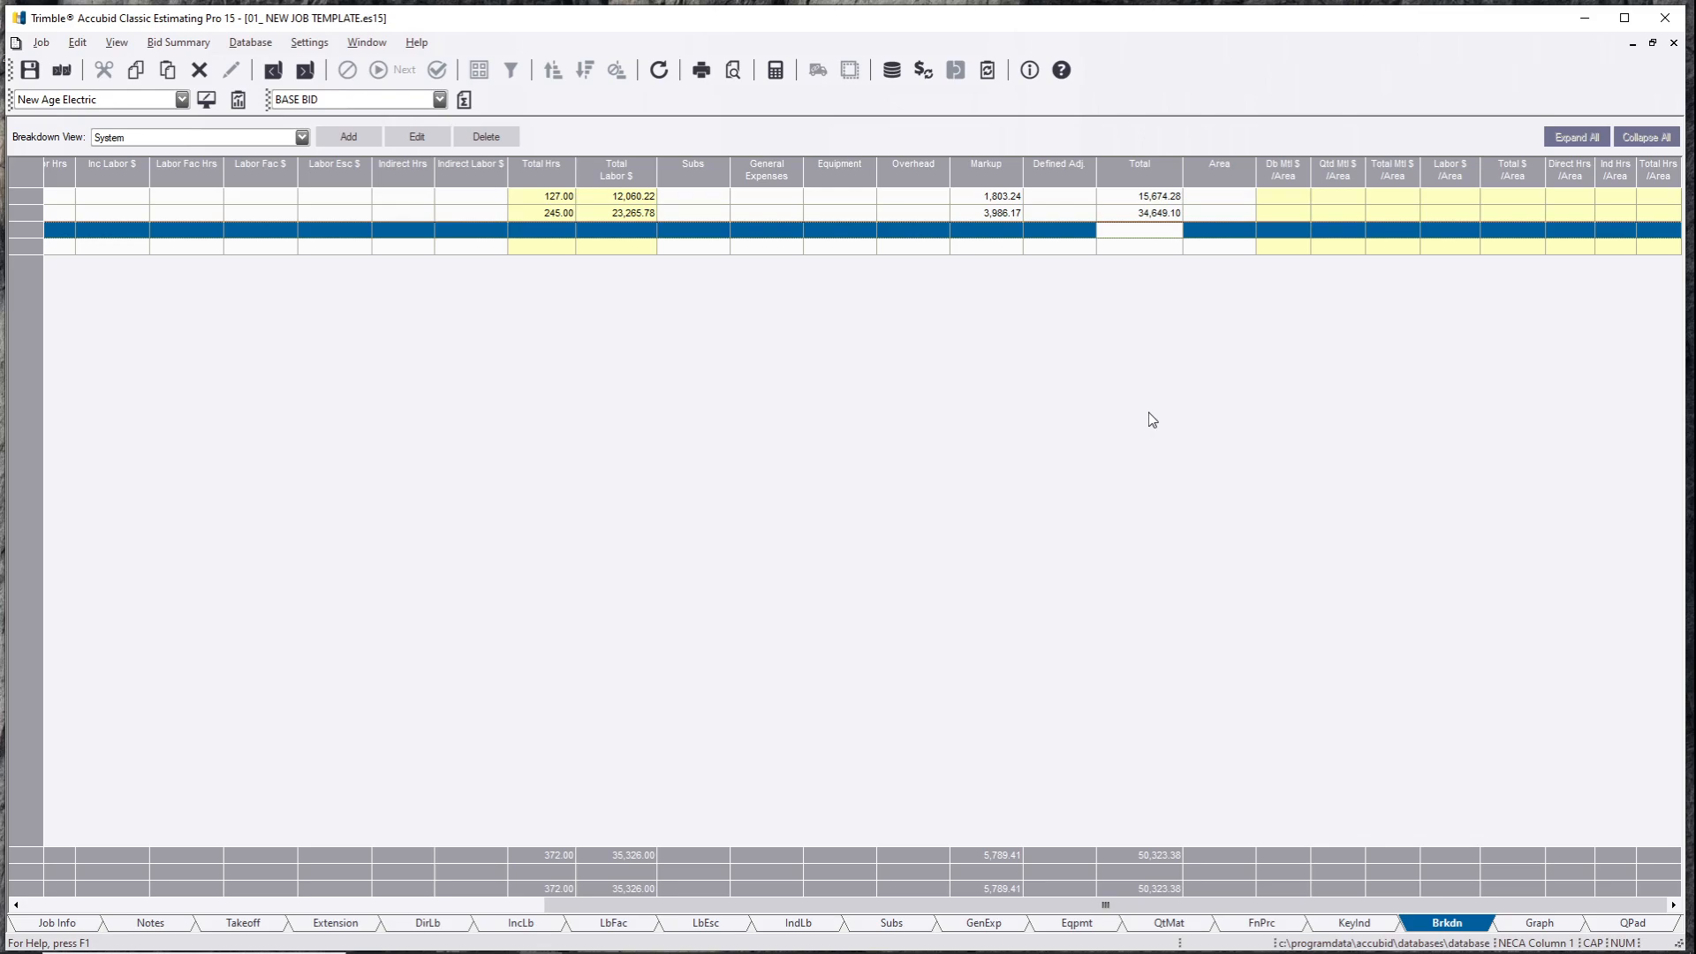
Step: Review the extension, takeoff and direct labor sheets with BASE BID as the current bid item
click(411, 924)
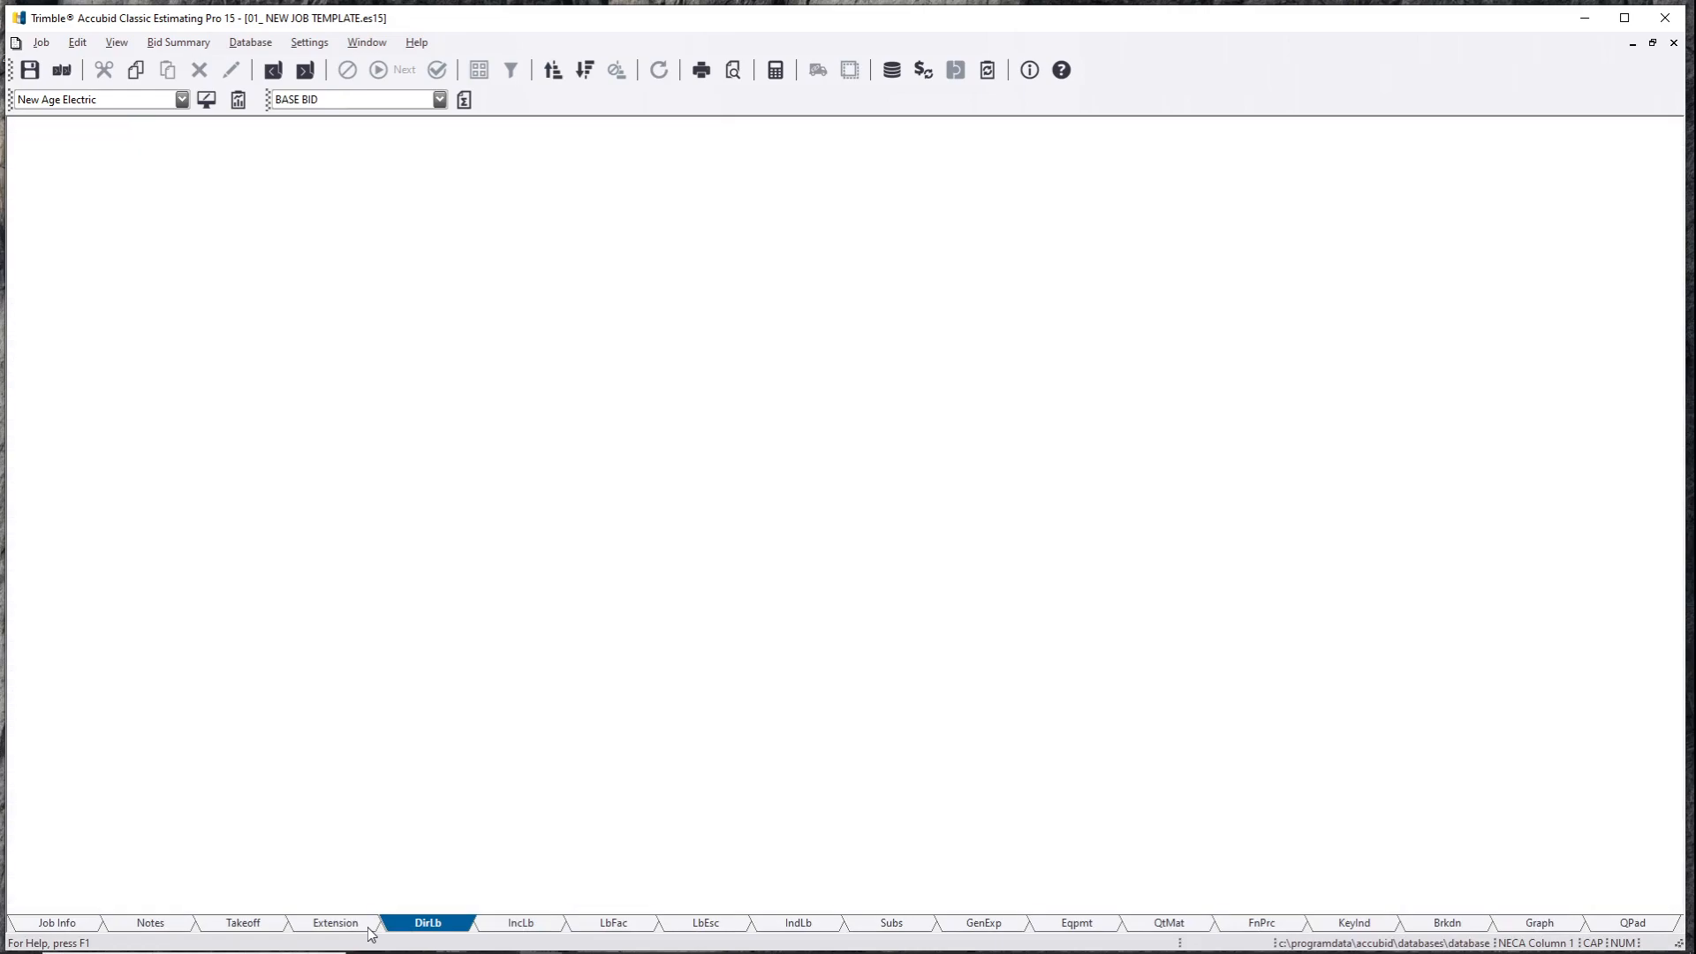
click(369, 929)
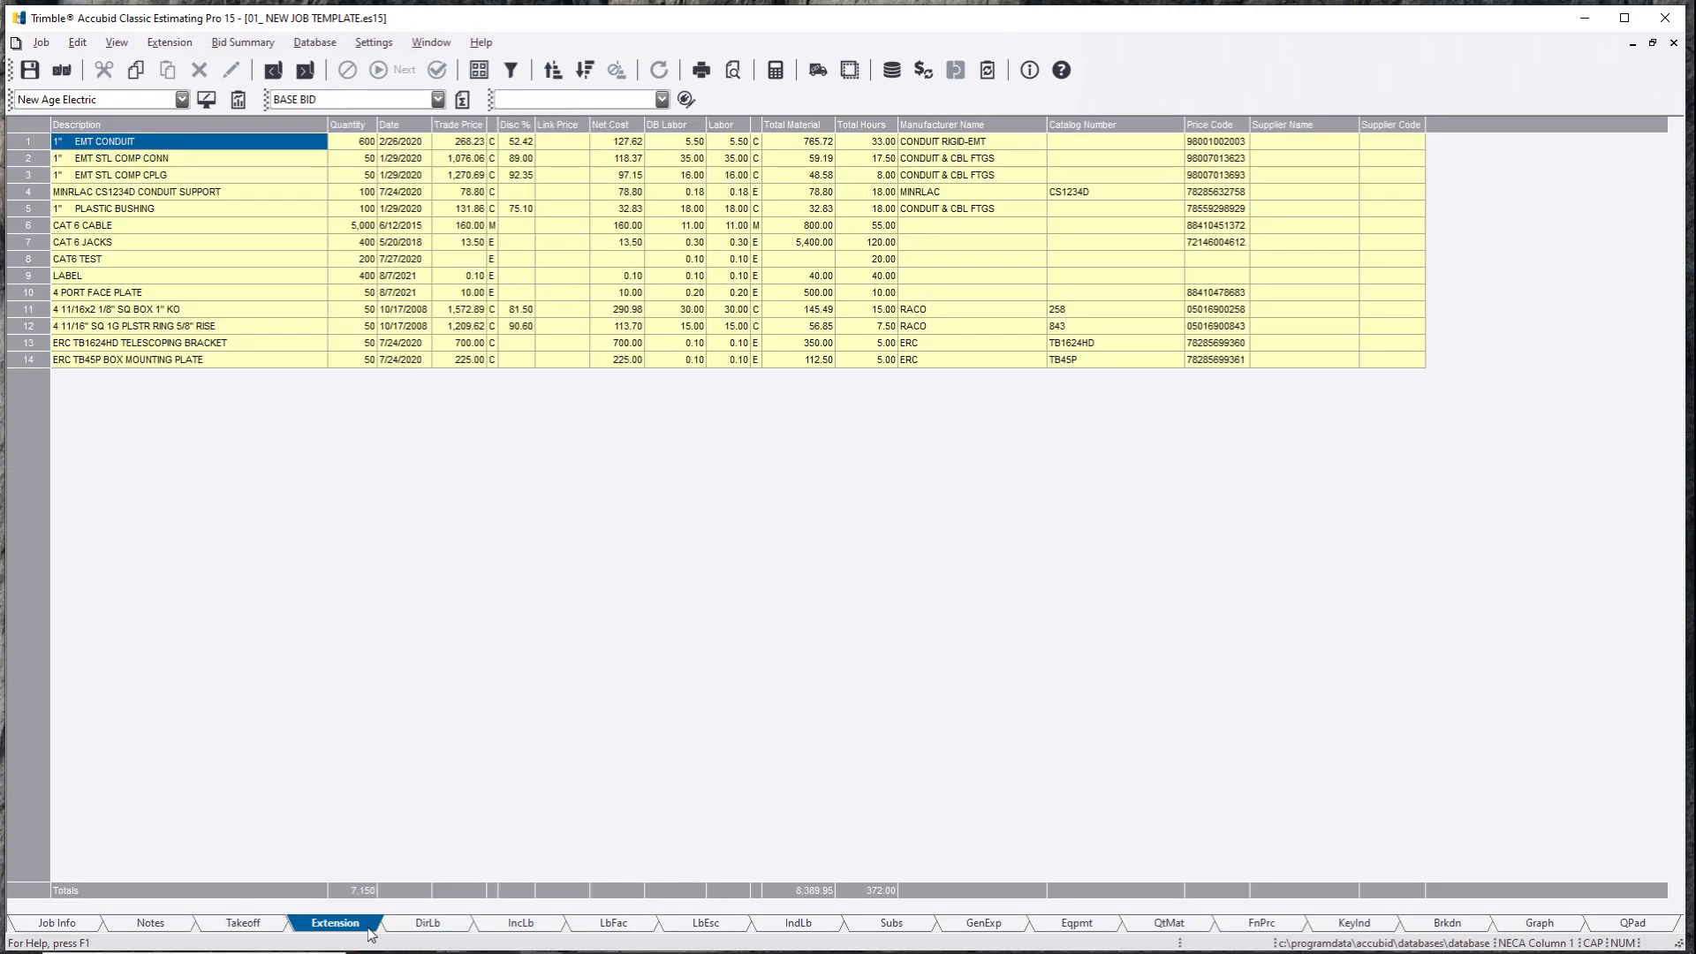
click(248, 925)
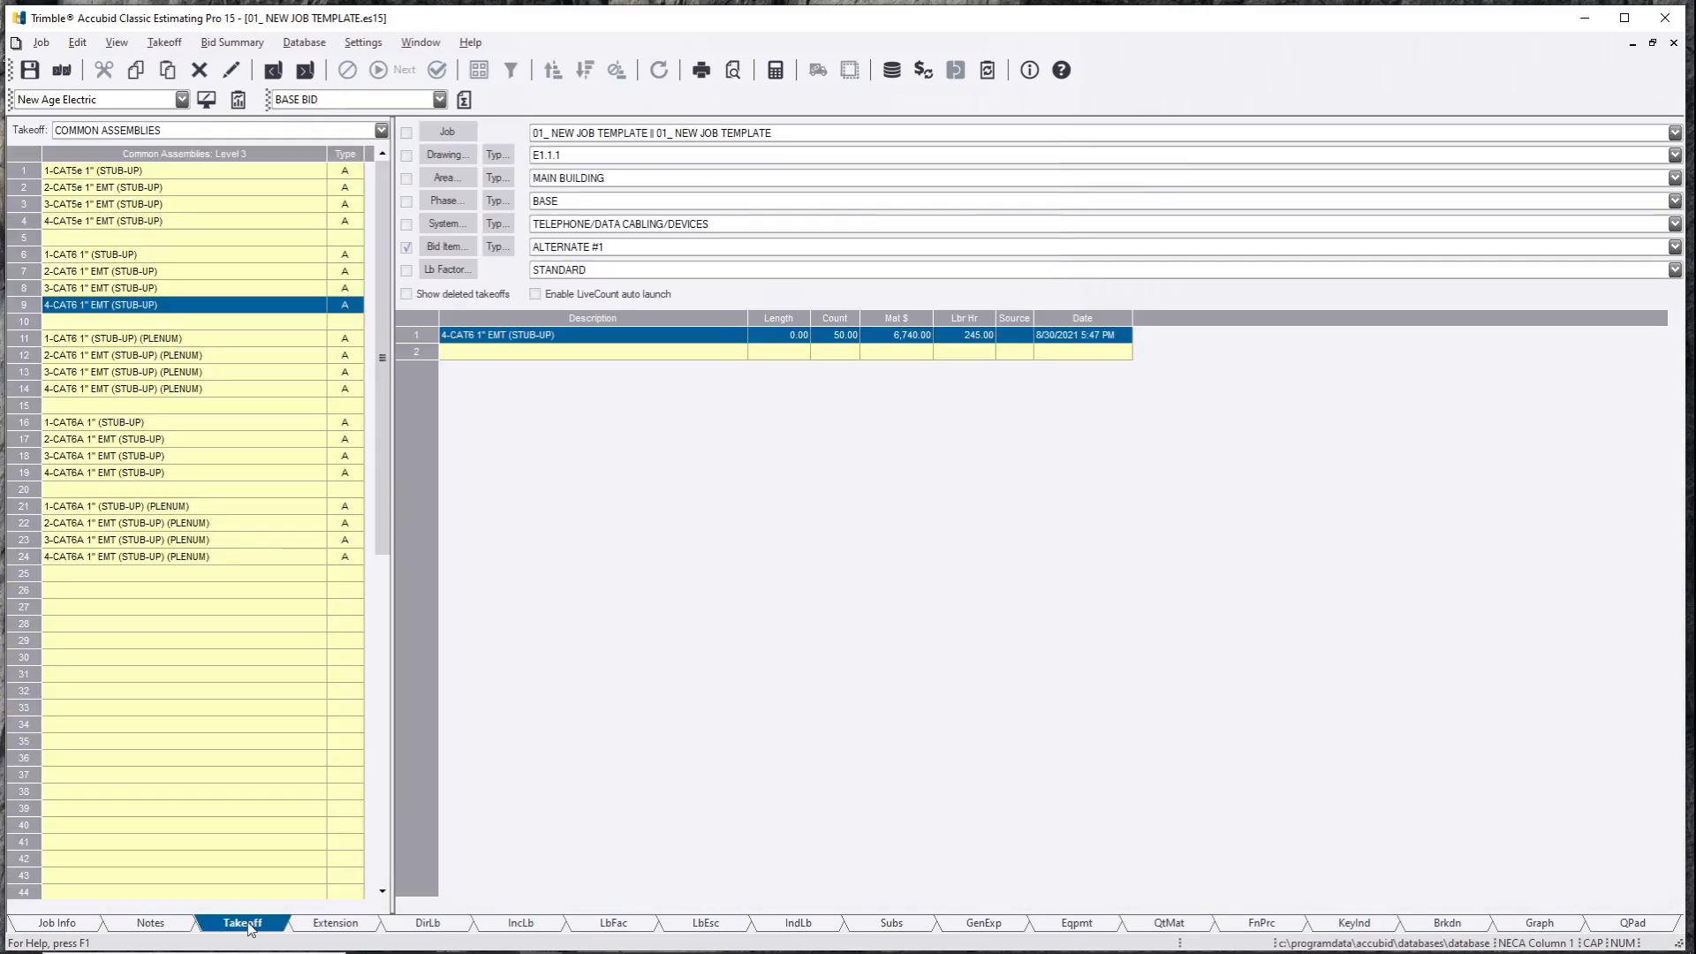
click(429, 923)
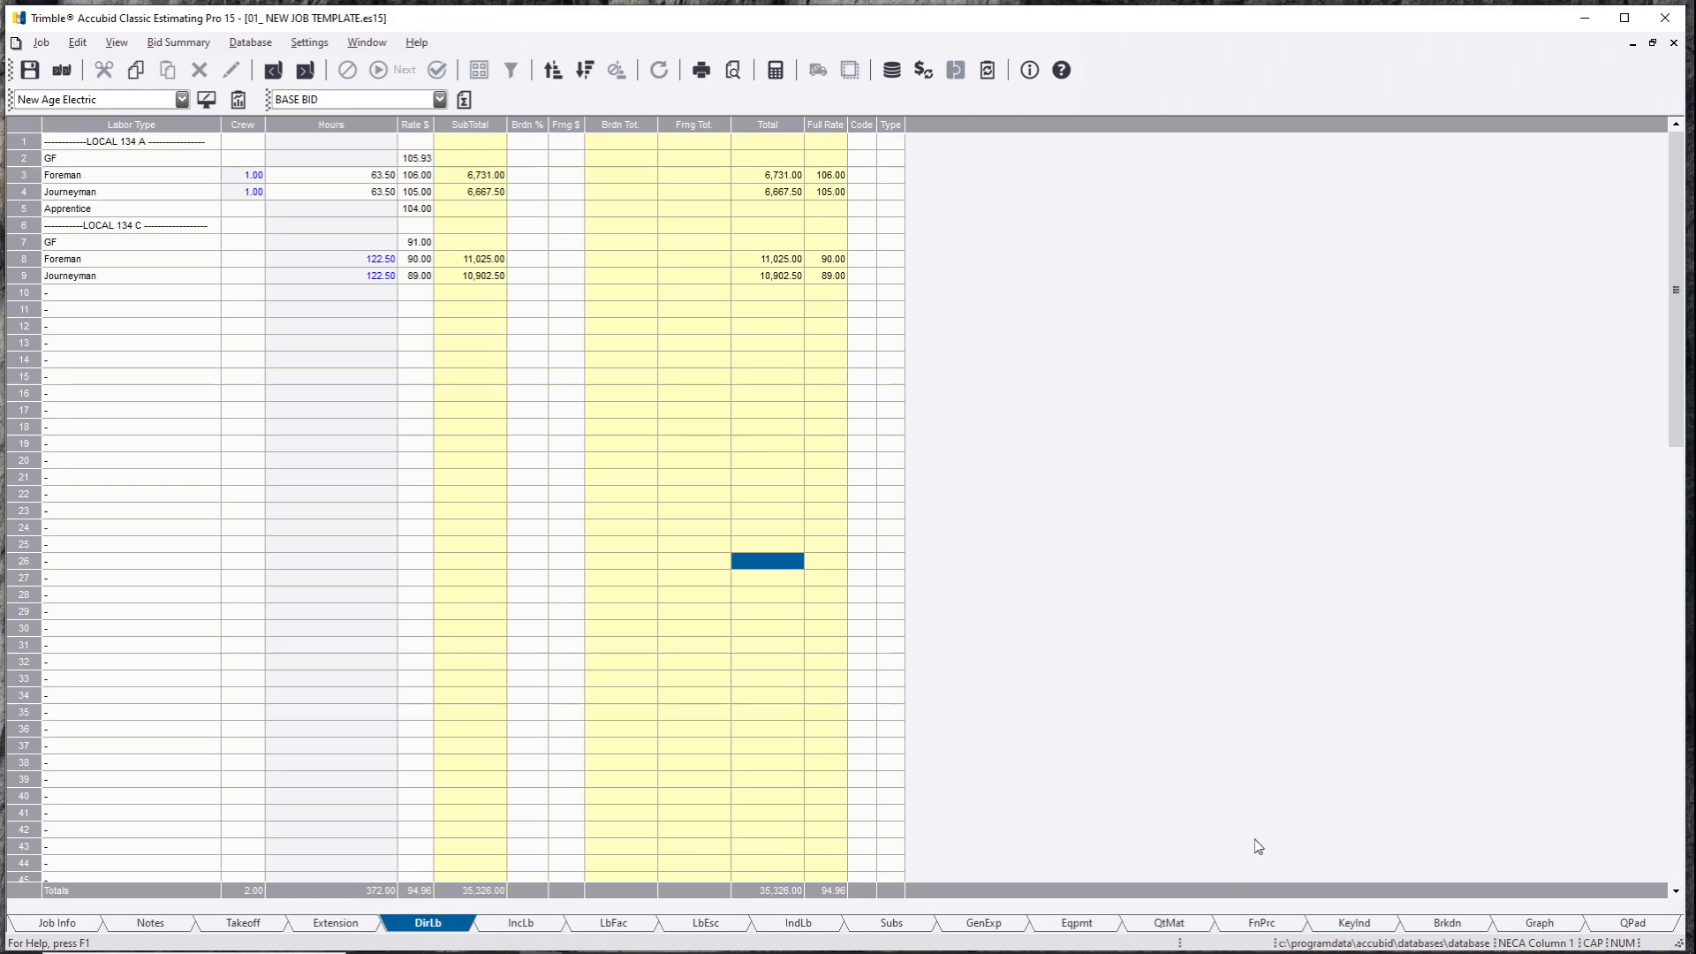
Step: Reopen the BASE BID system breakdown and check the markup of TELEPHONE/DATA CABLING/DEVICES
click(1450, 923)
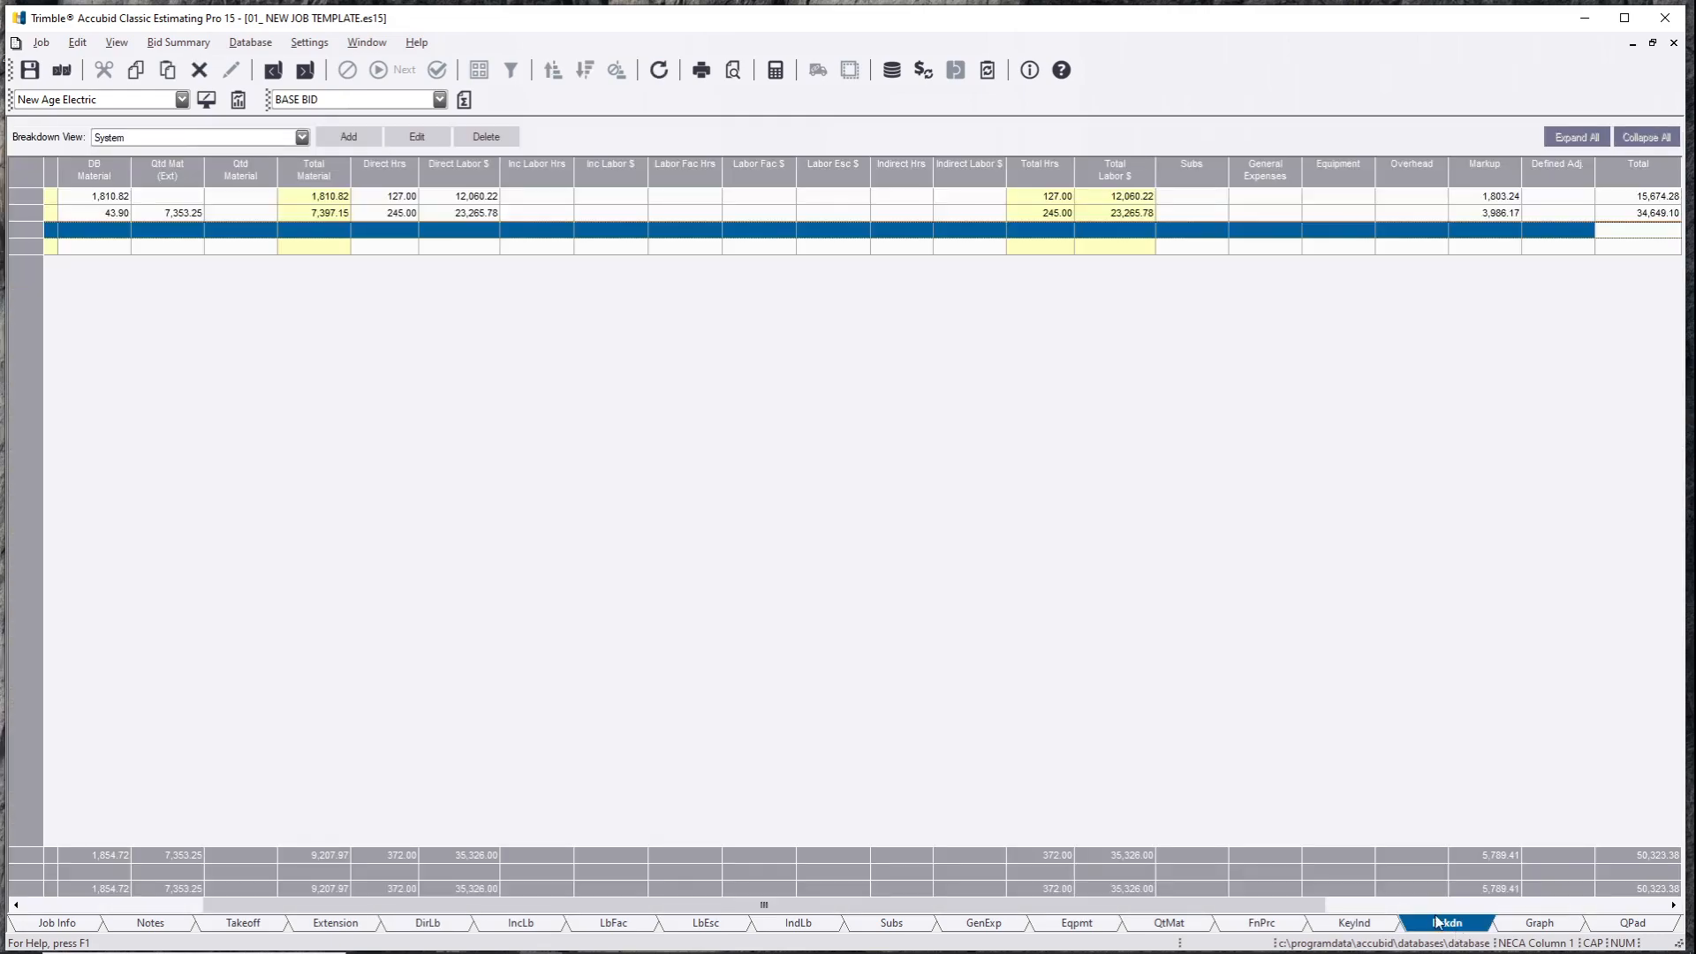
click(1404, 905)
click(1004, 215)
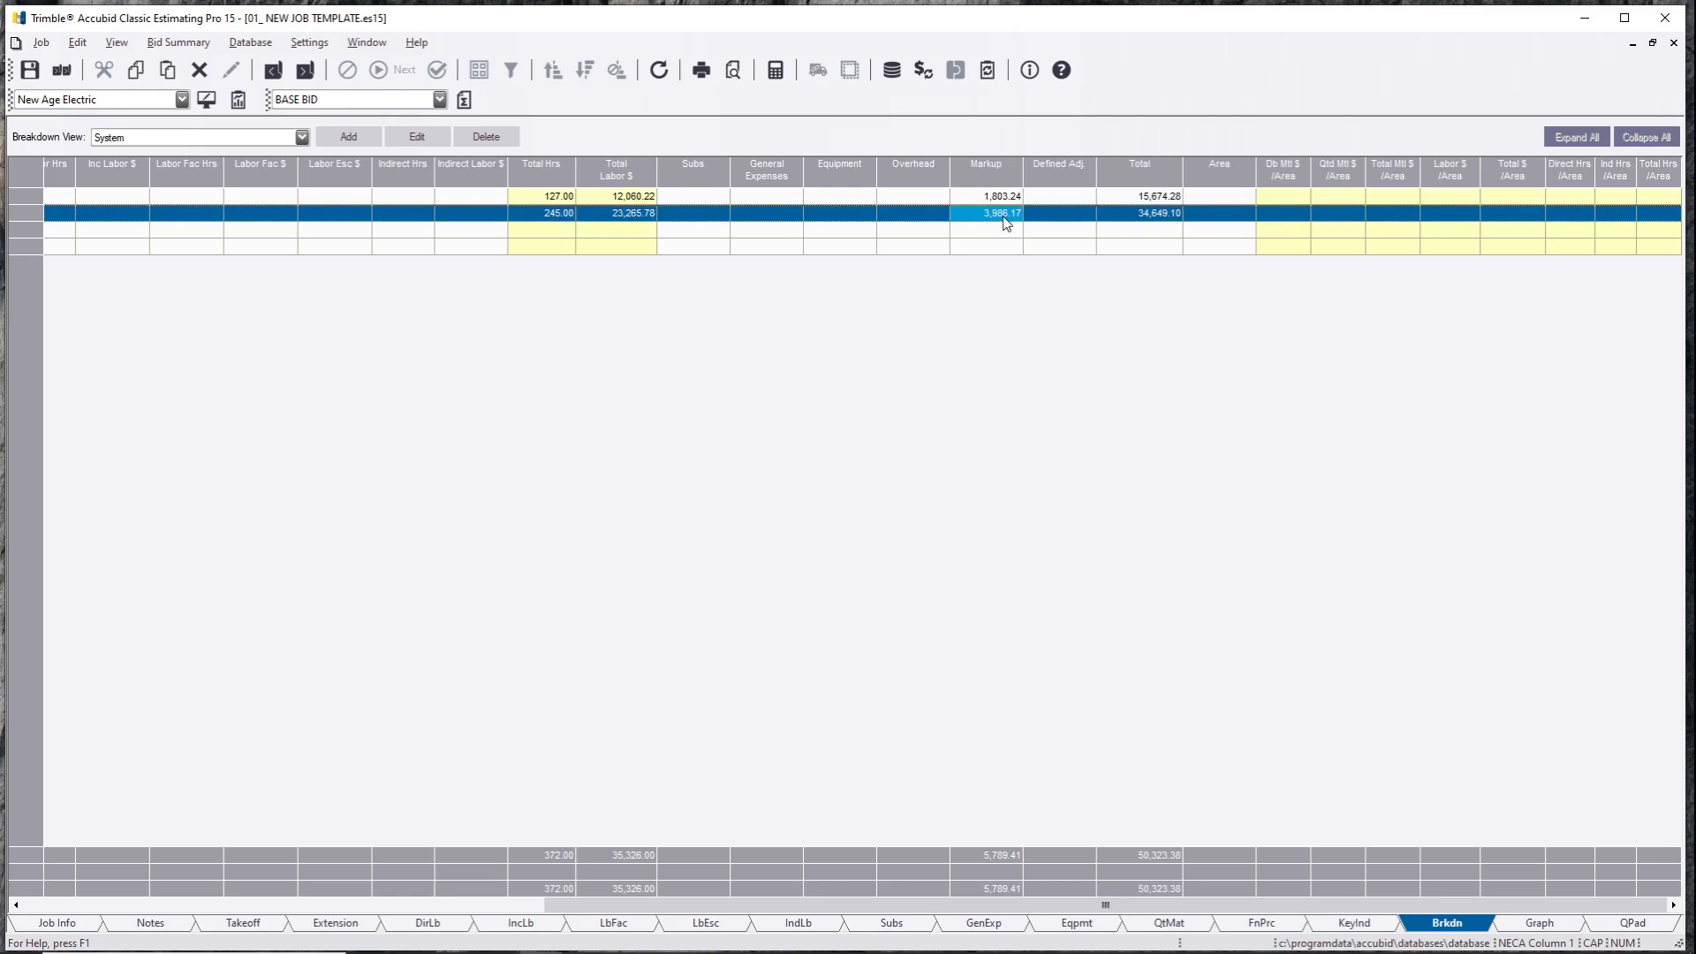
Step: Switch the breakdown to ALTERNATE #1 and check its markup for comparison with the base bid
click(320, 99)
click(327, 143)
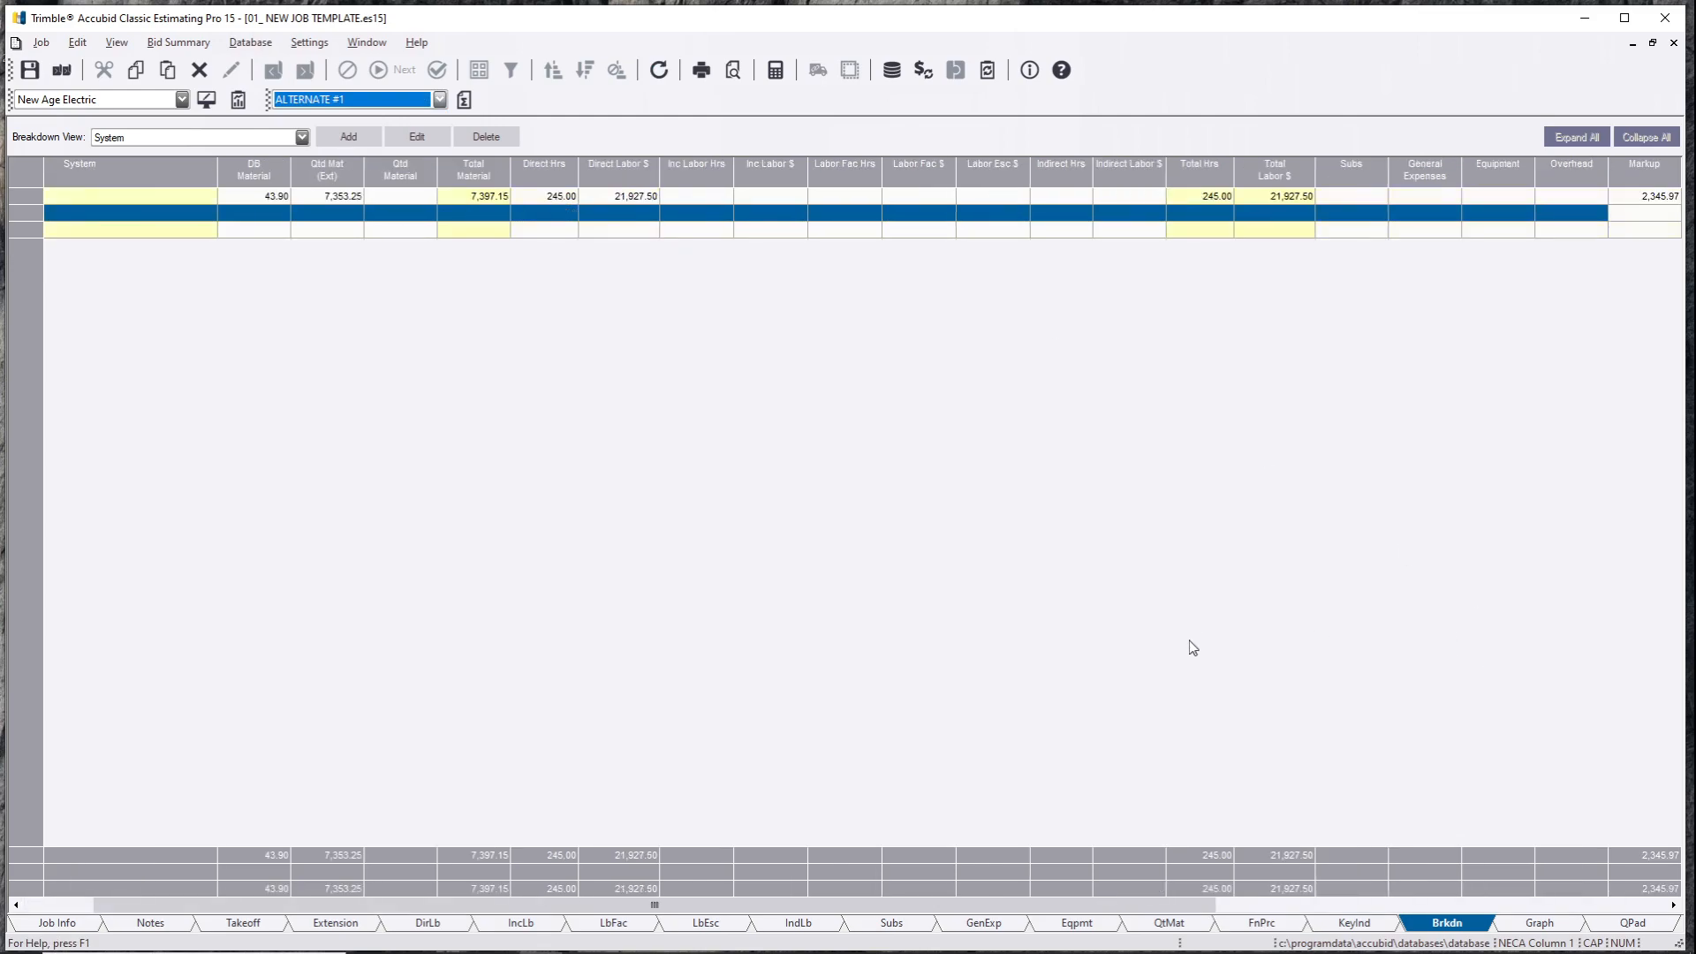
drag(682, 906, 1134, 904)
click(996, 199)
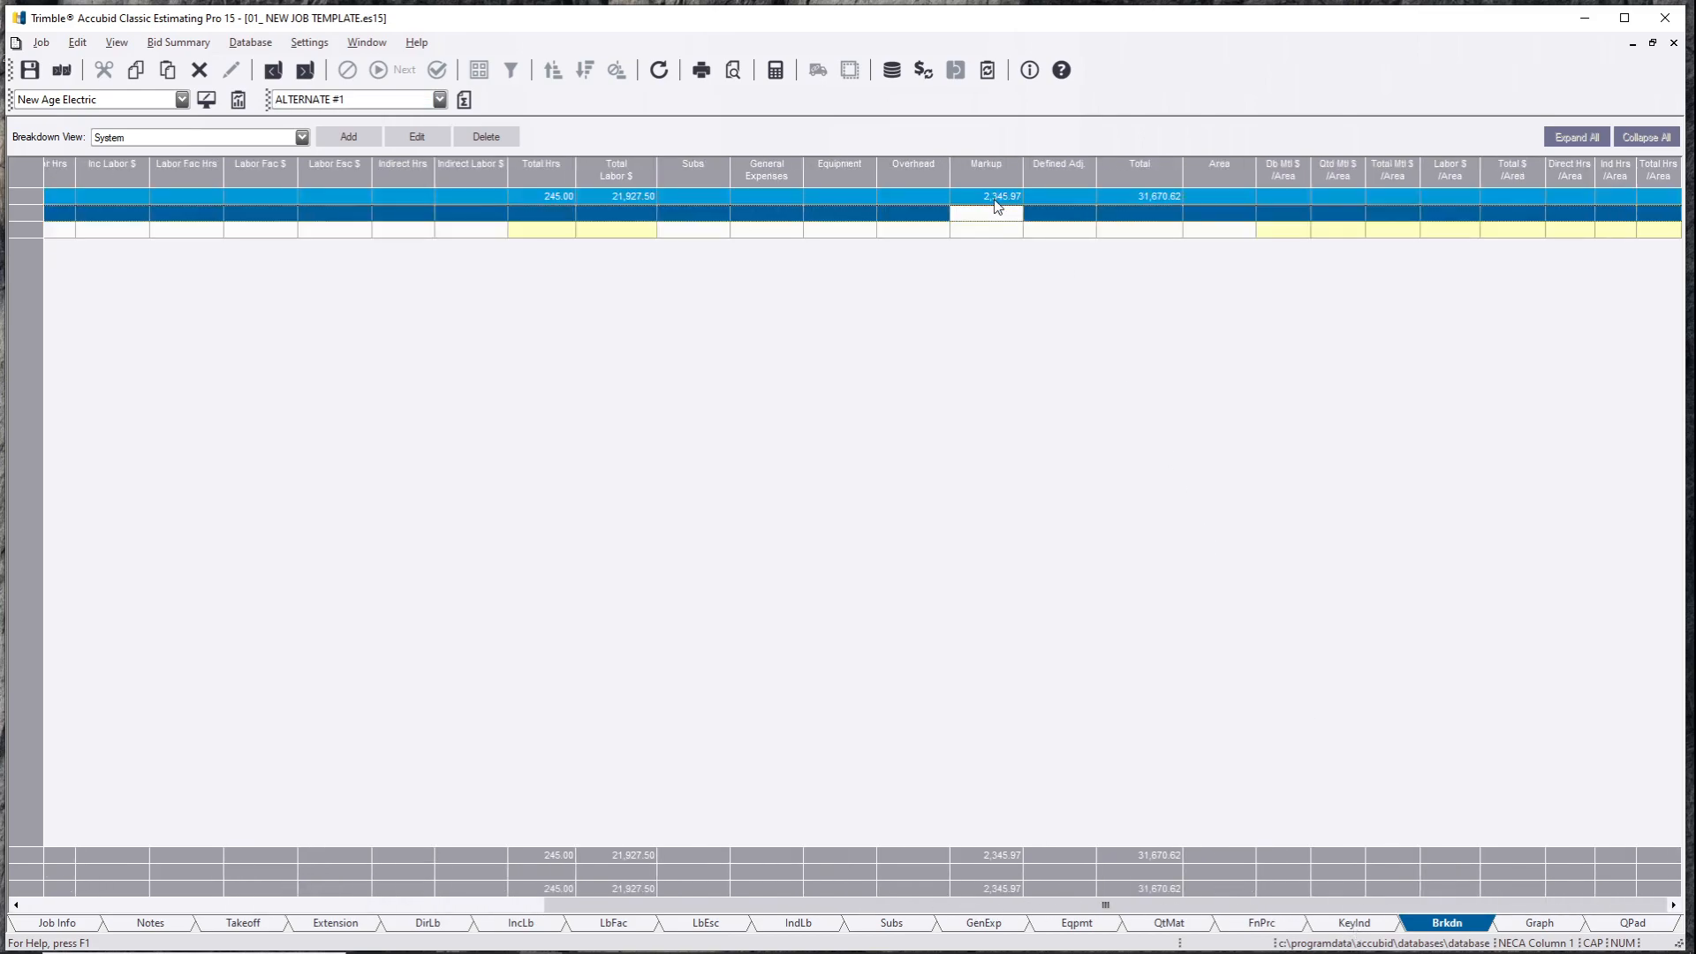
Step: Switch the system breakdown from ALTERNATE #1 back to BASE BID and compare the markup of its systems
click(995, 198)
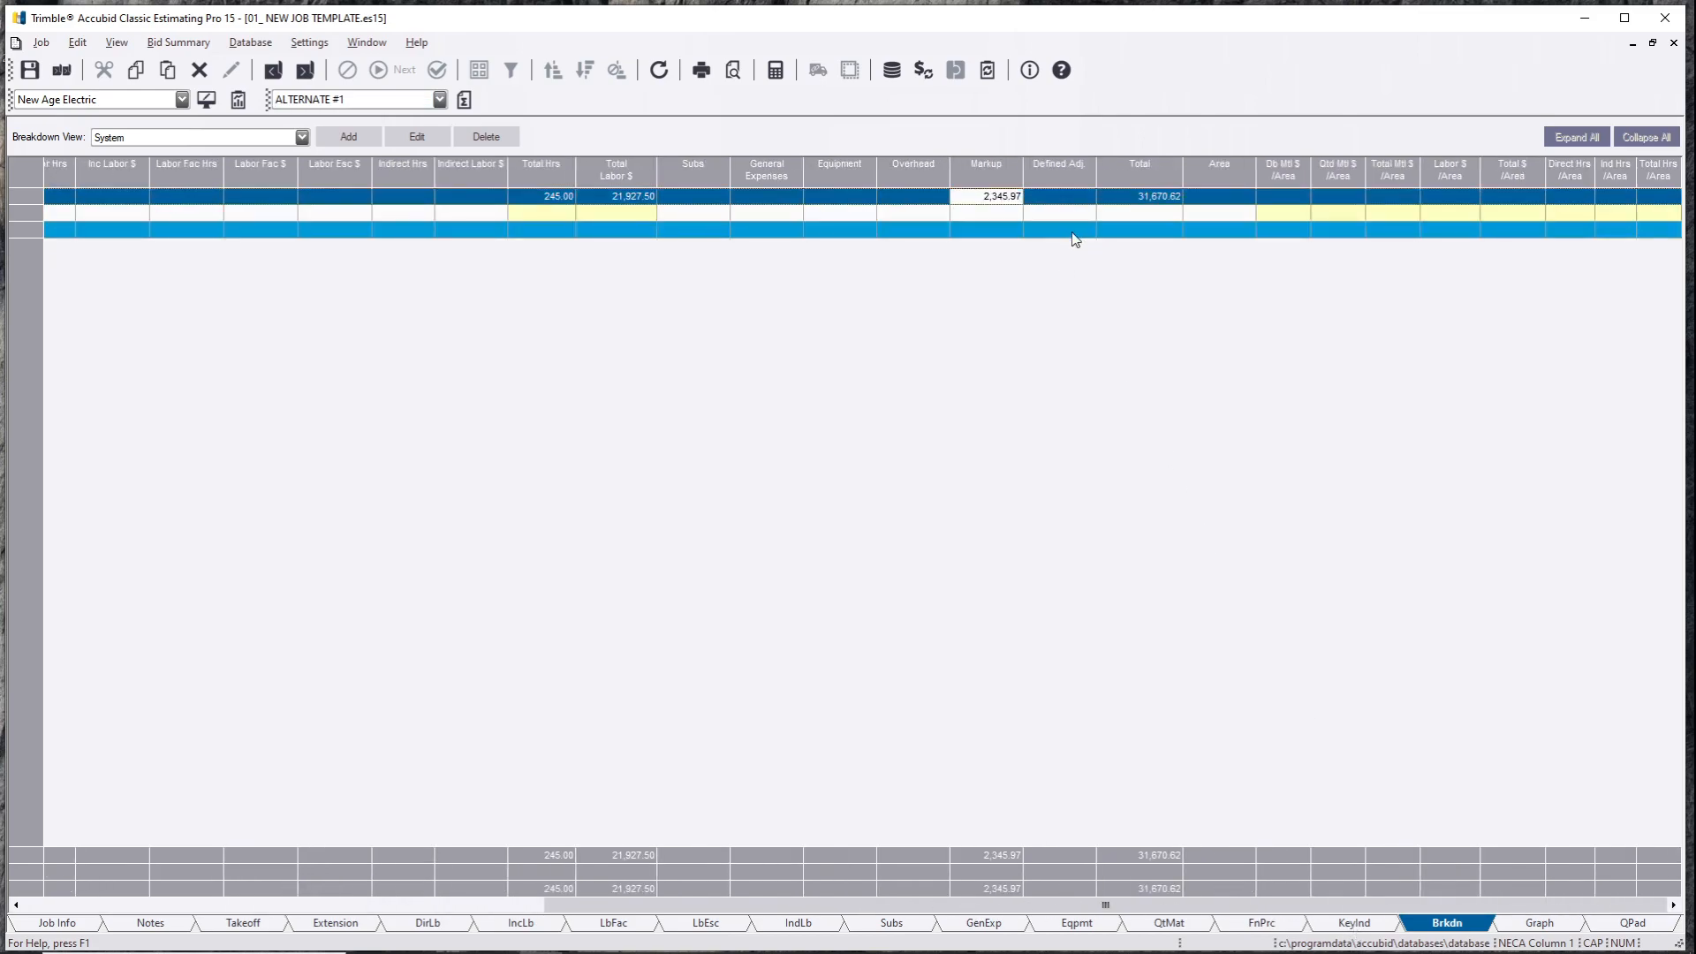
click(349, 99)
click(318, 116)
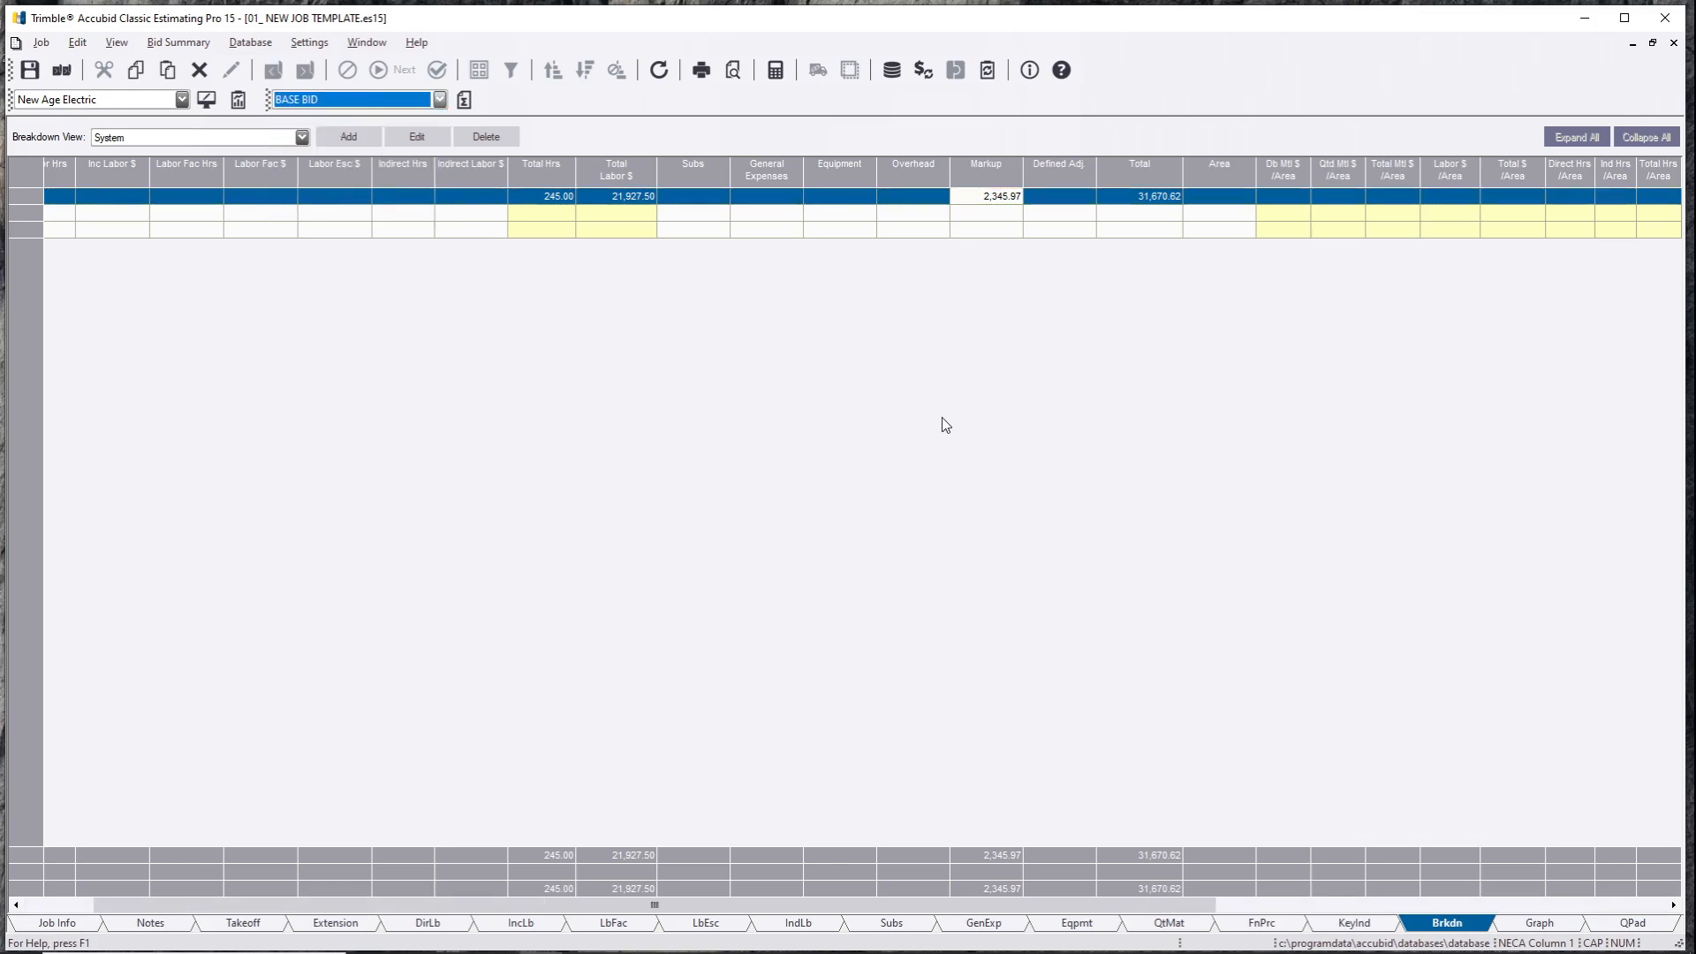
drag(751, 908, 1589, 924)
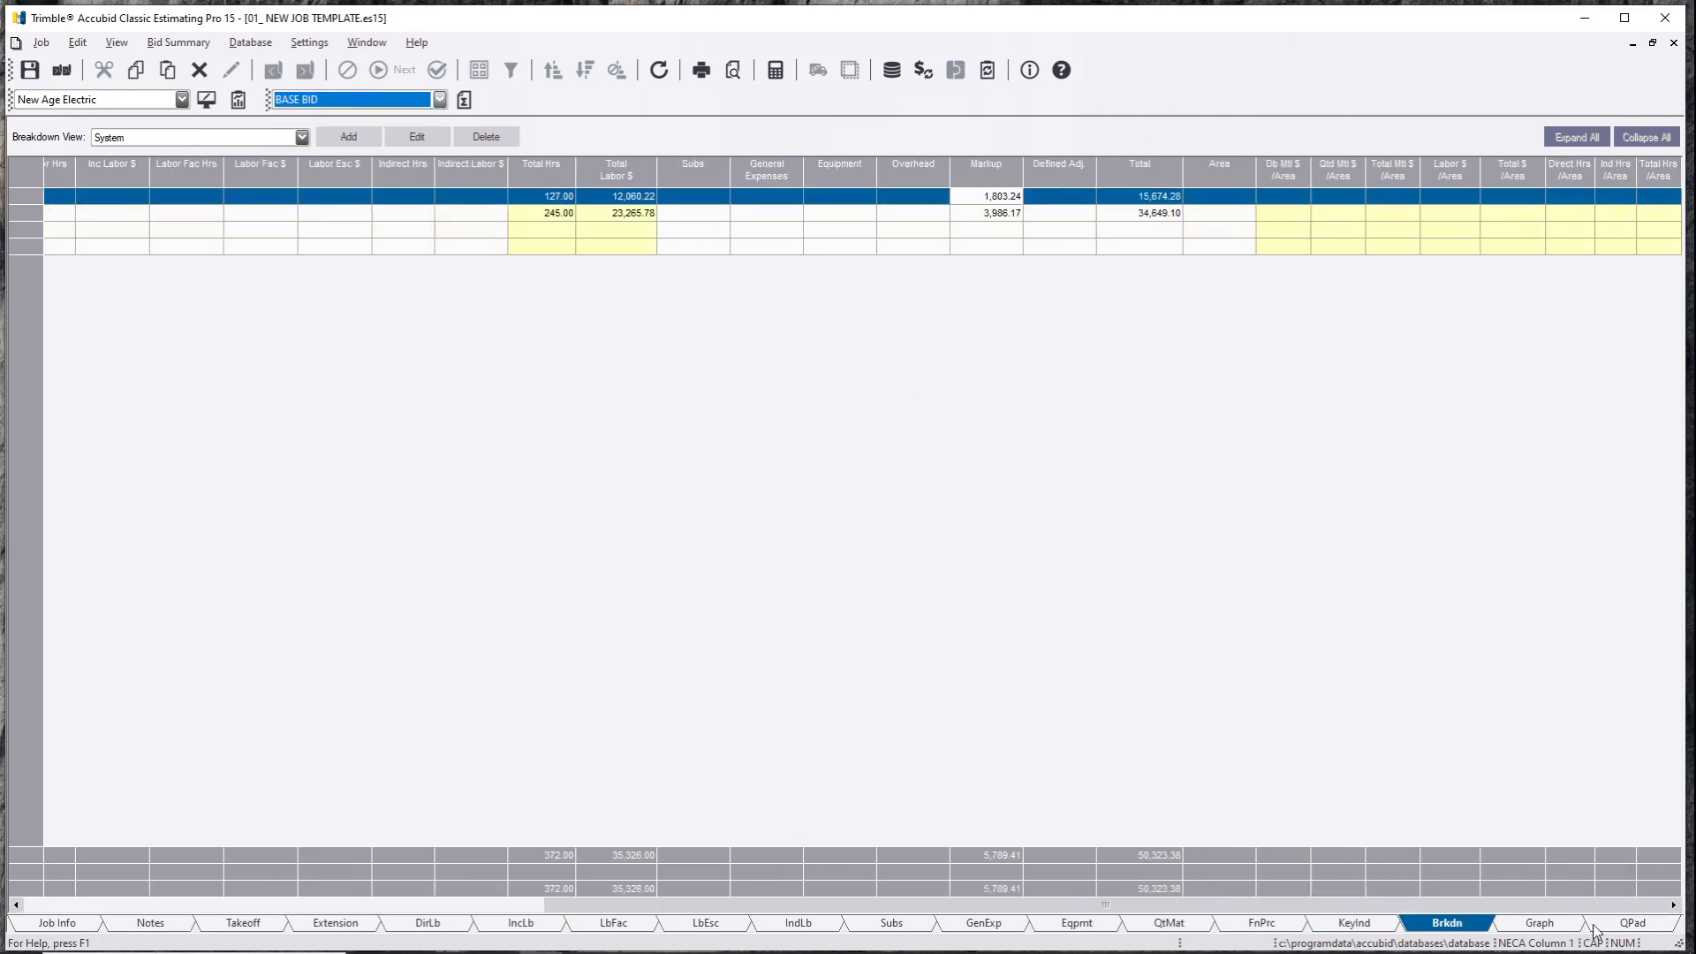
click(1003, 215)
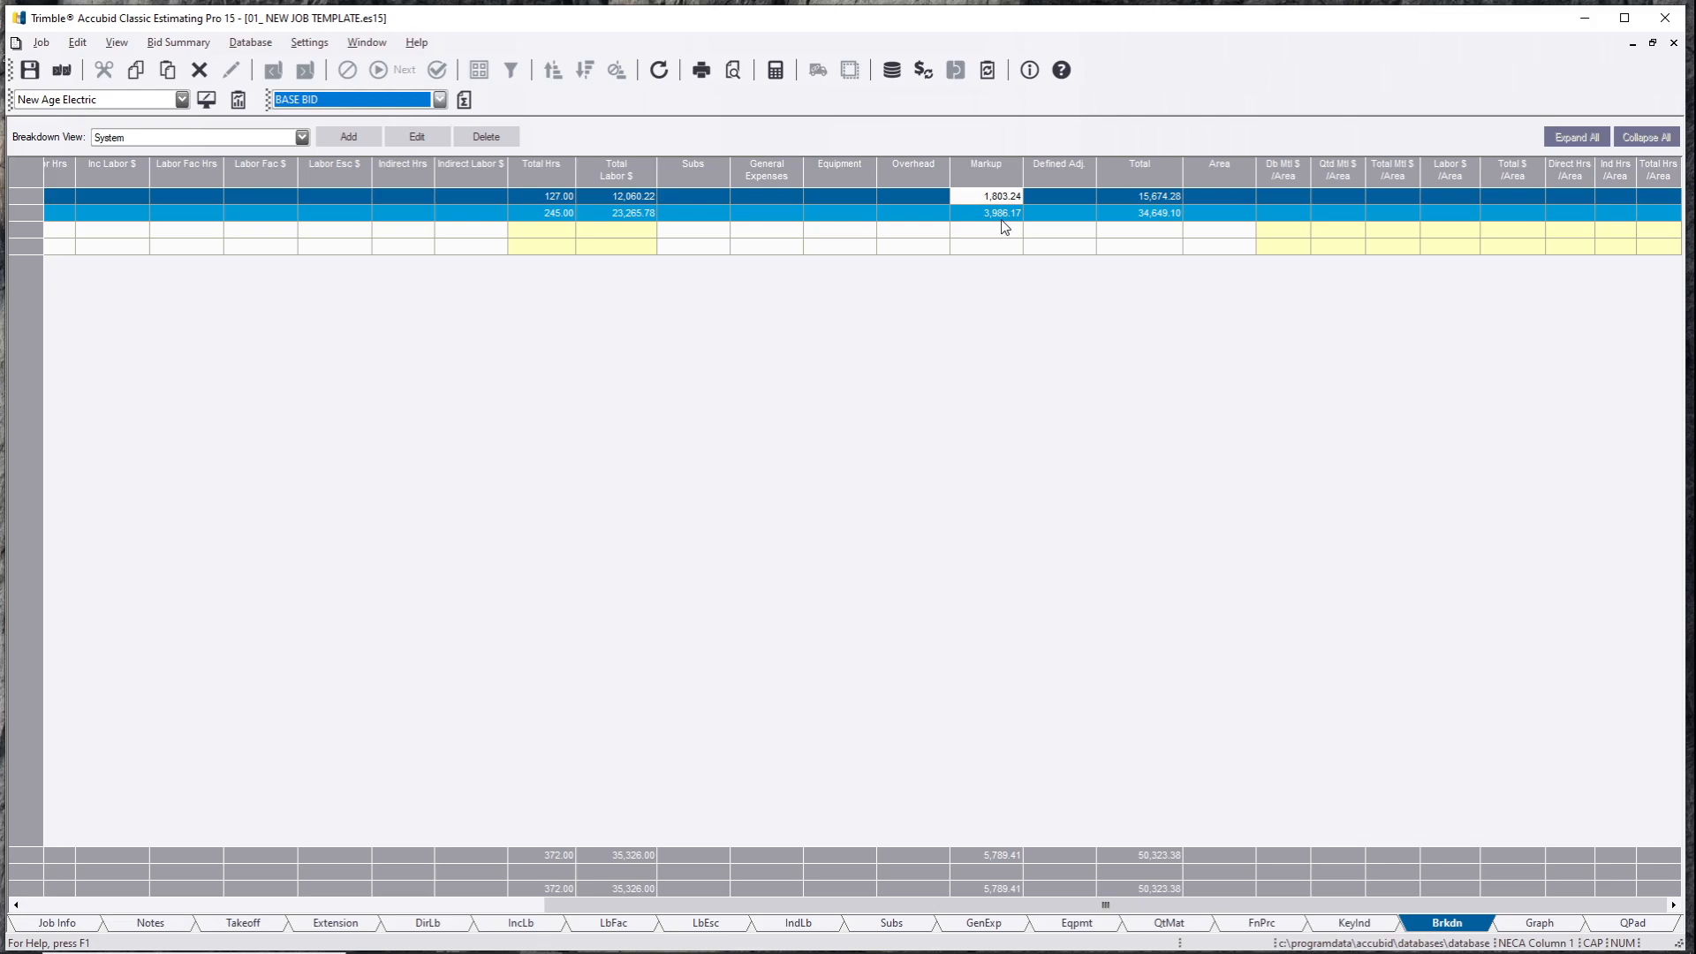
click(1040, 380)
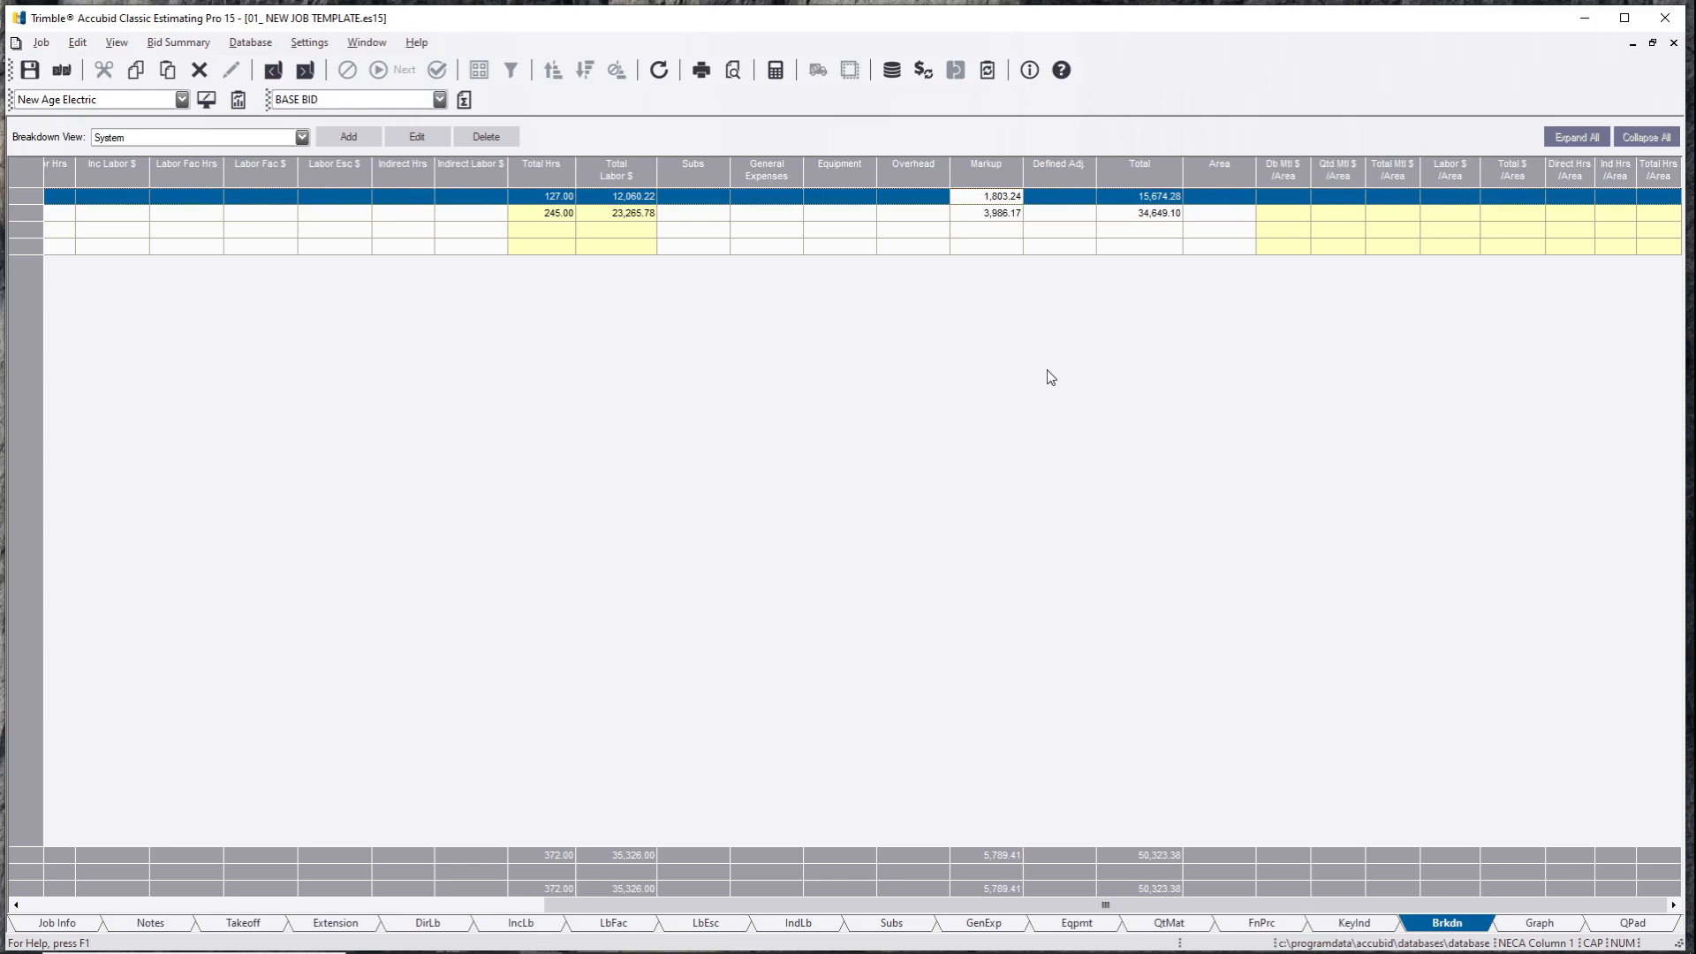
Step: Review the direct labor hours and rates and the final pricing markups with BASE BID as the current bid item
click(455, 927)
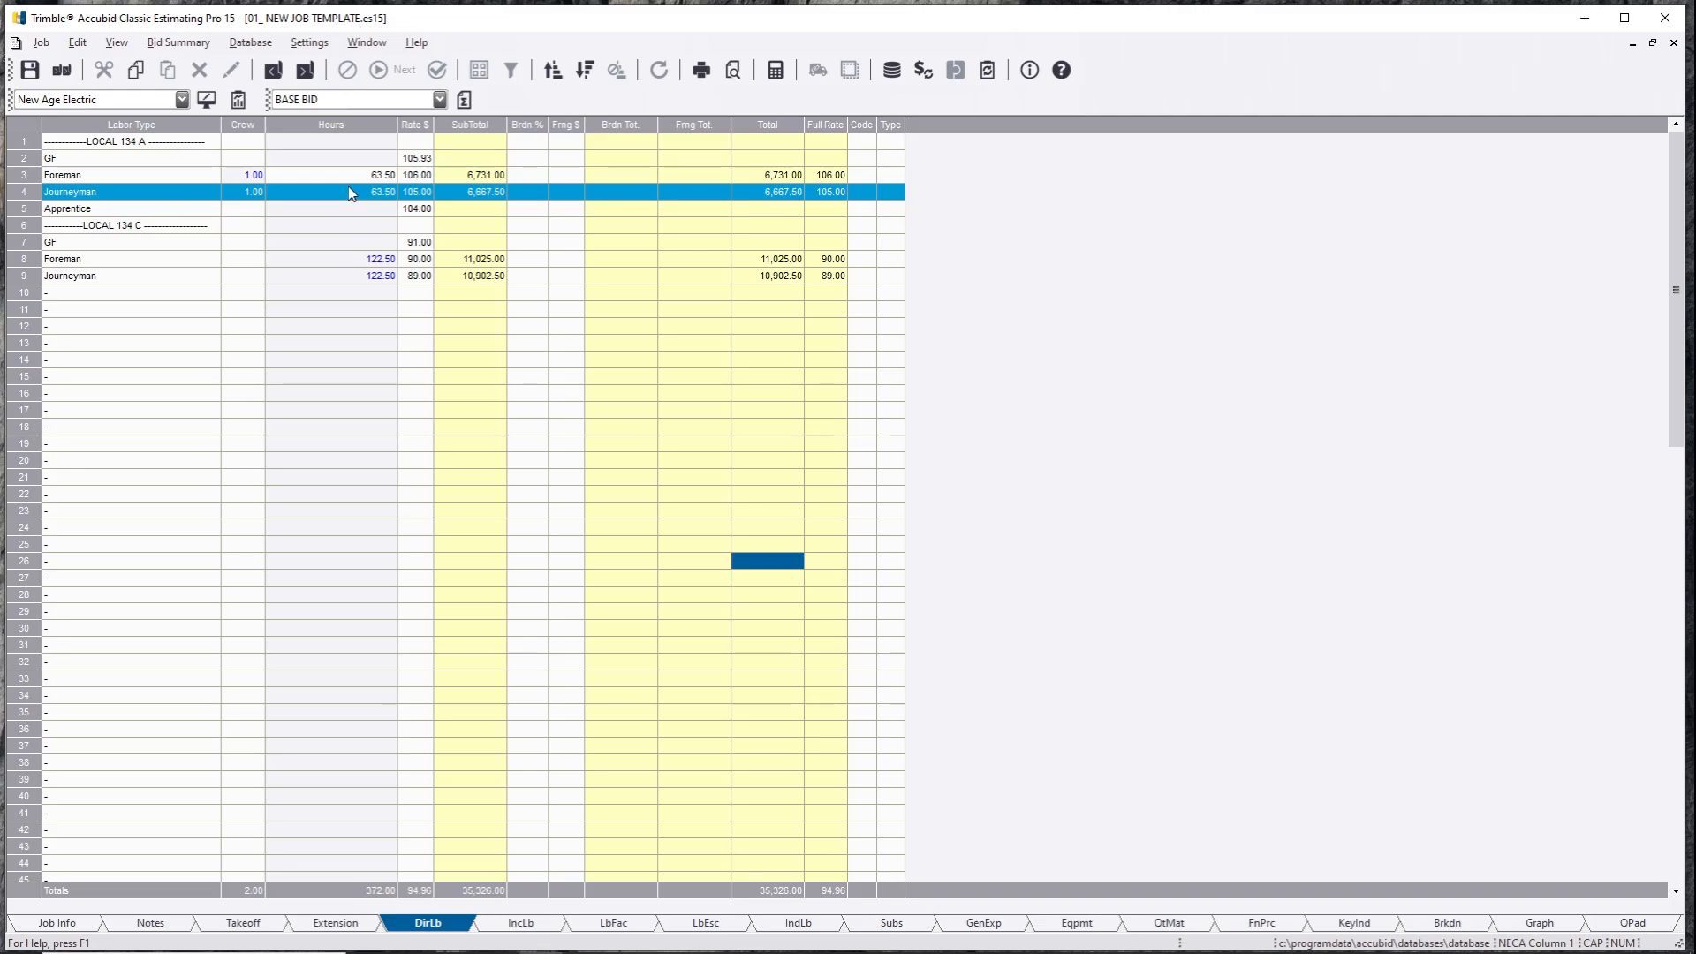
click(388, 101)
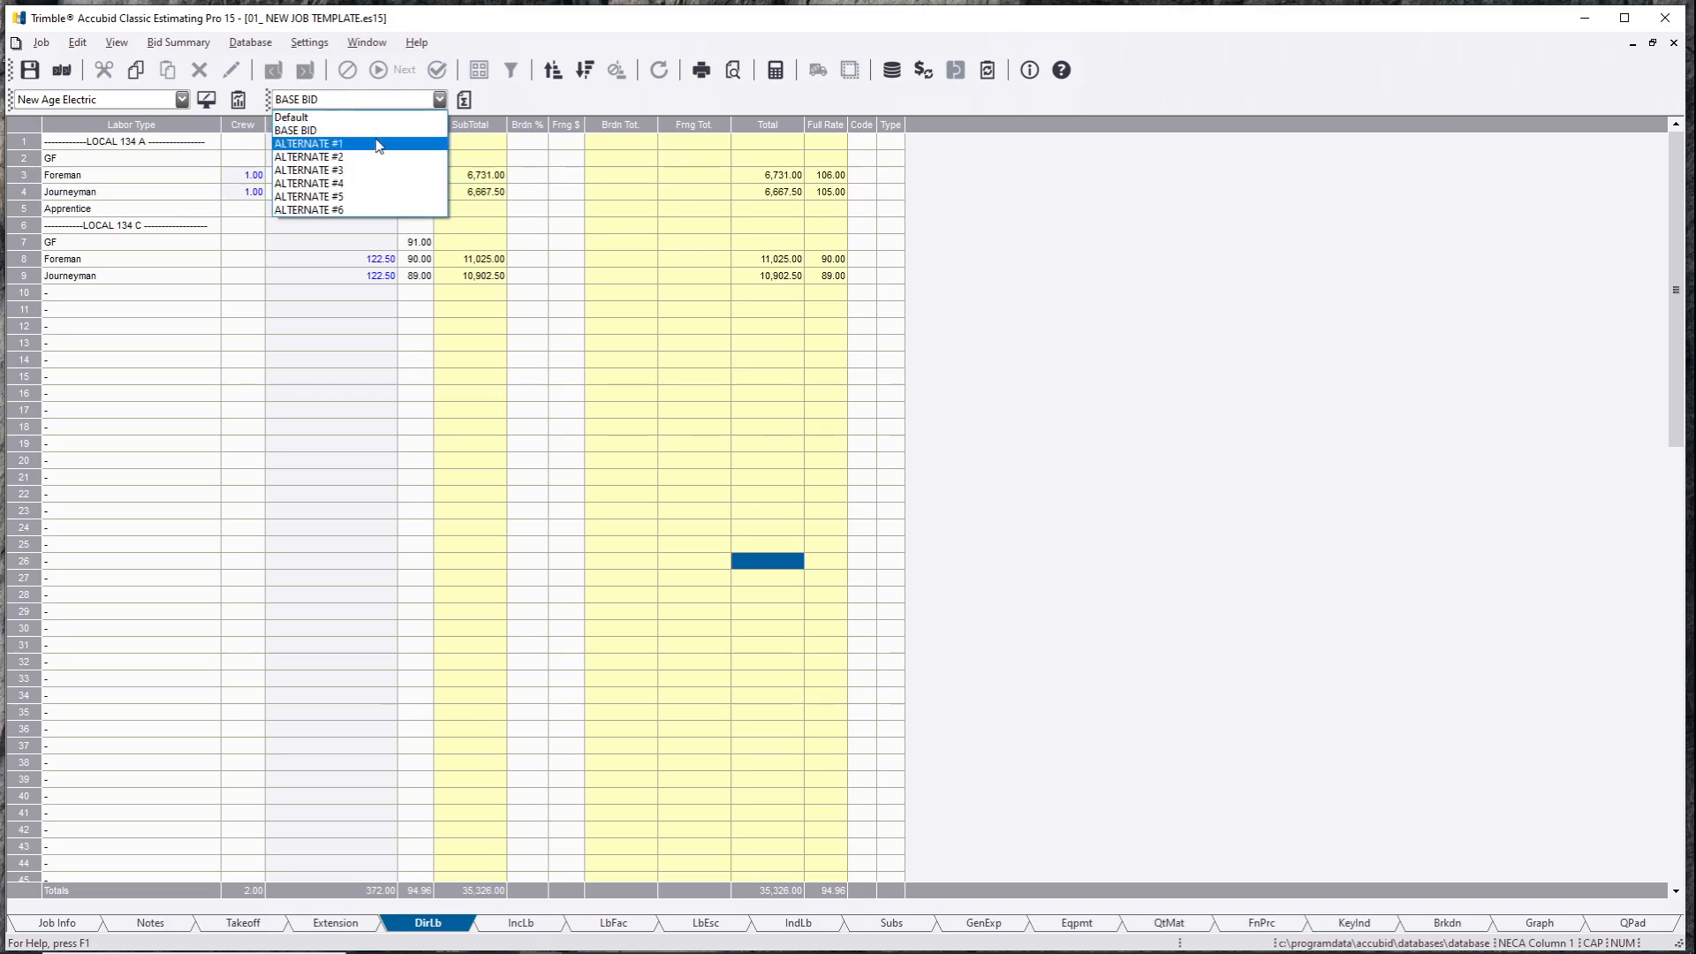
click(642, 324)
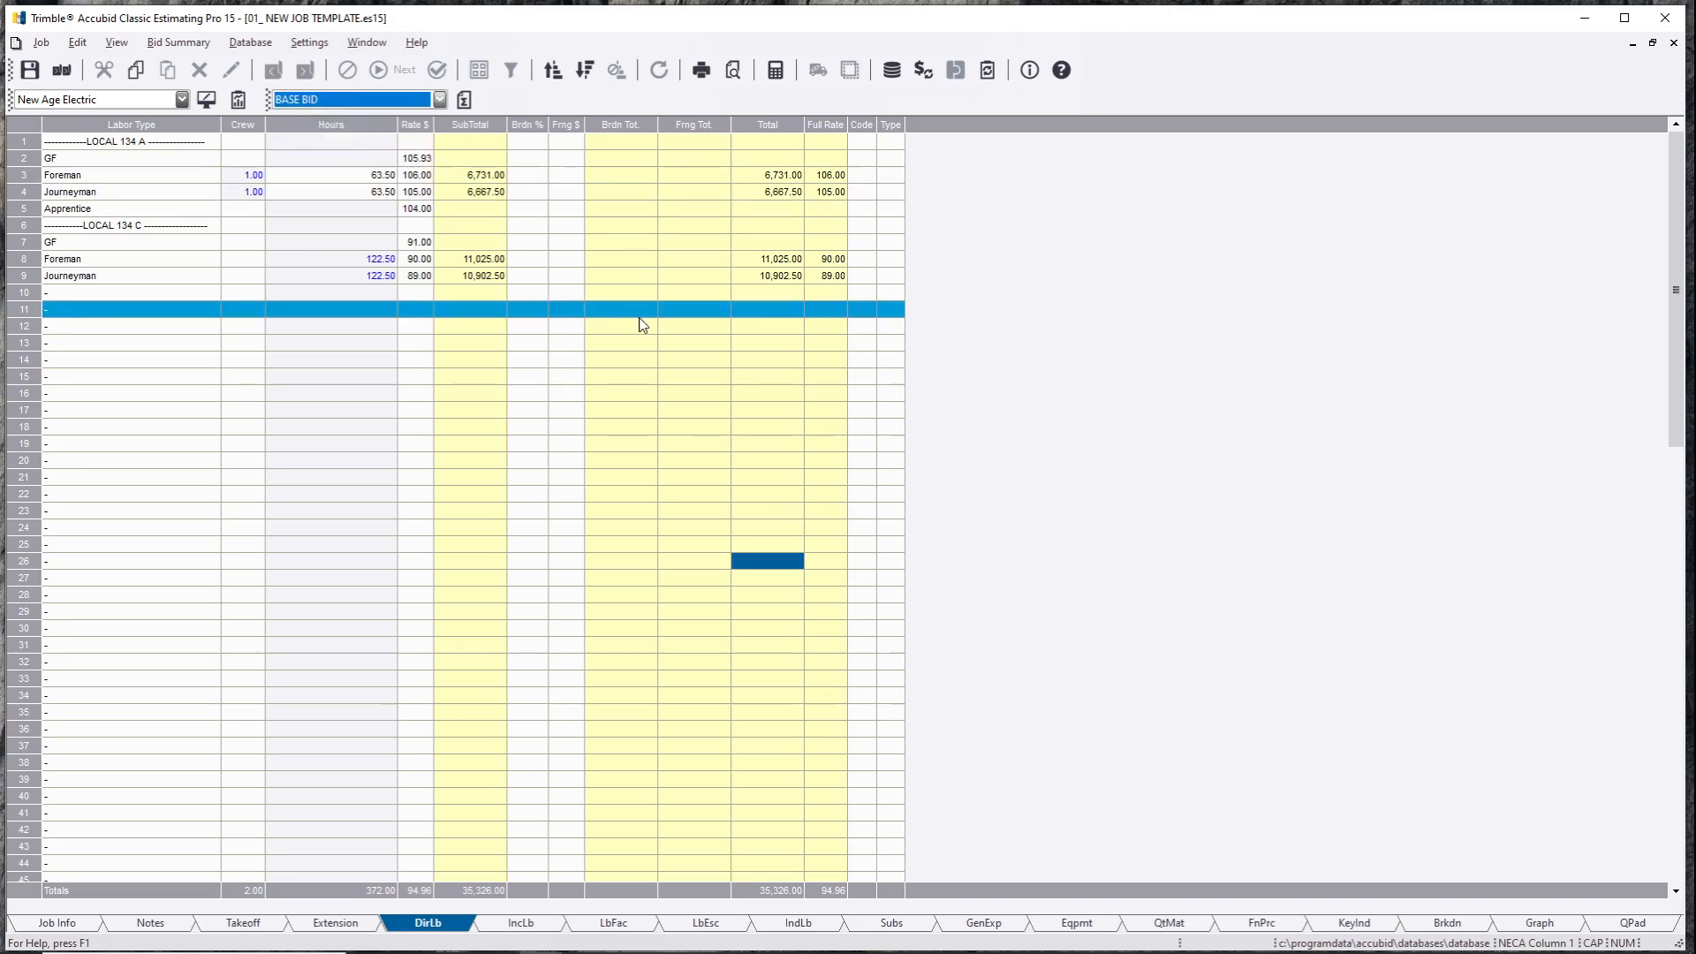
click(1257, 926)
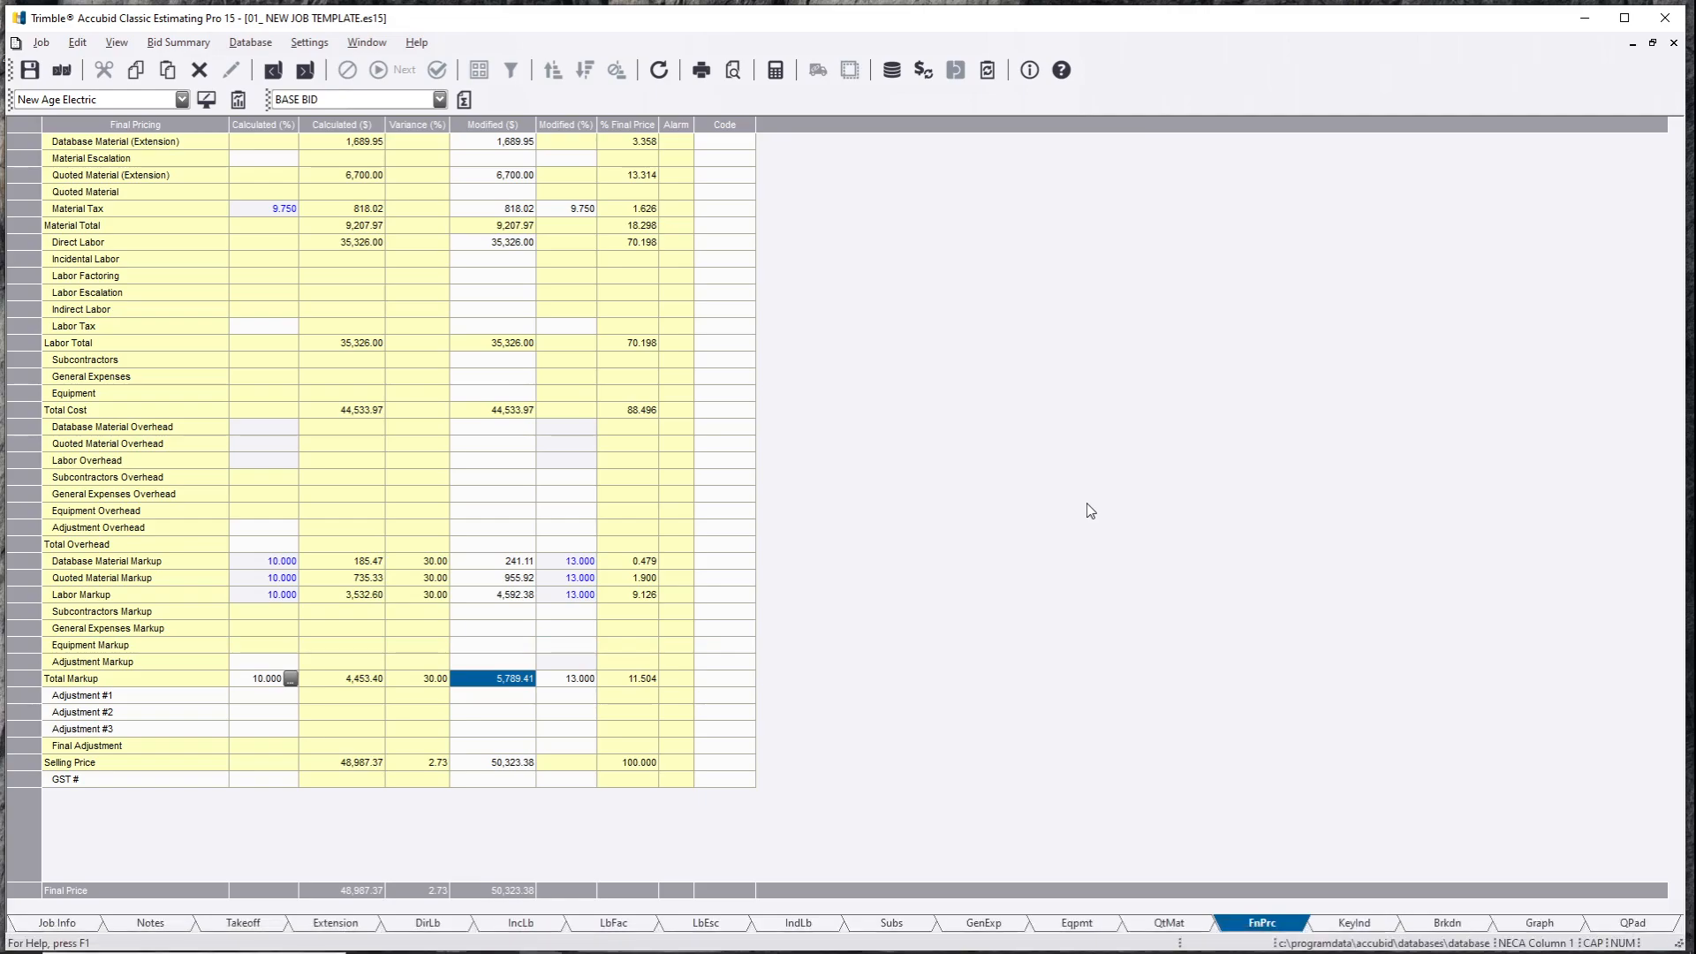
Step: Examine the subcontractor list and its markup percentages with BASE BID as the current bid item
click(907, 925)
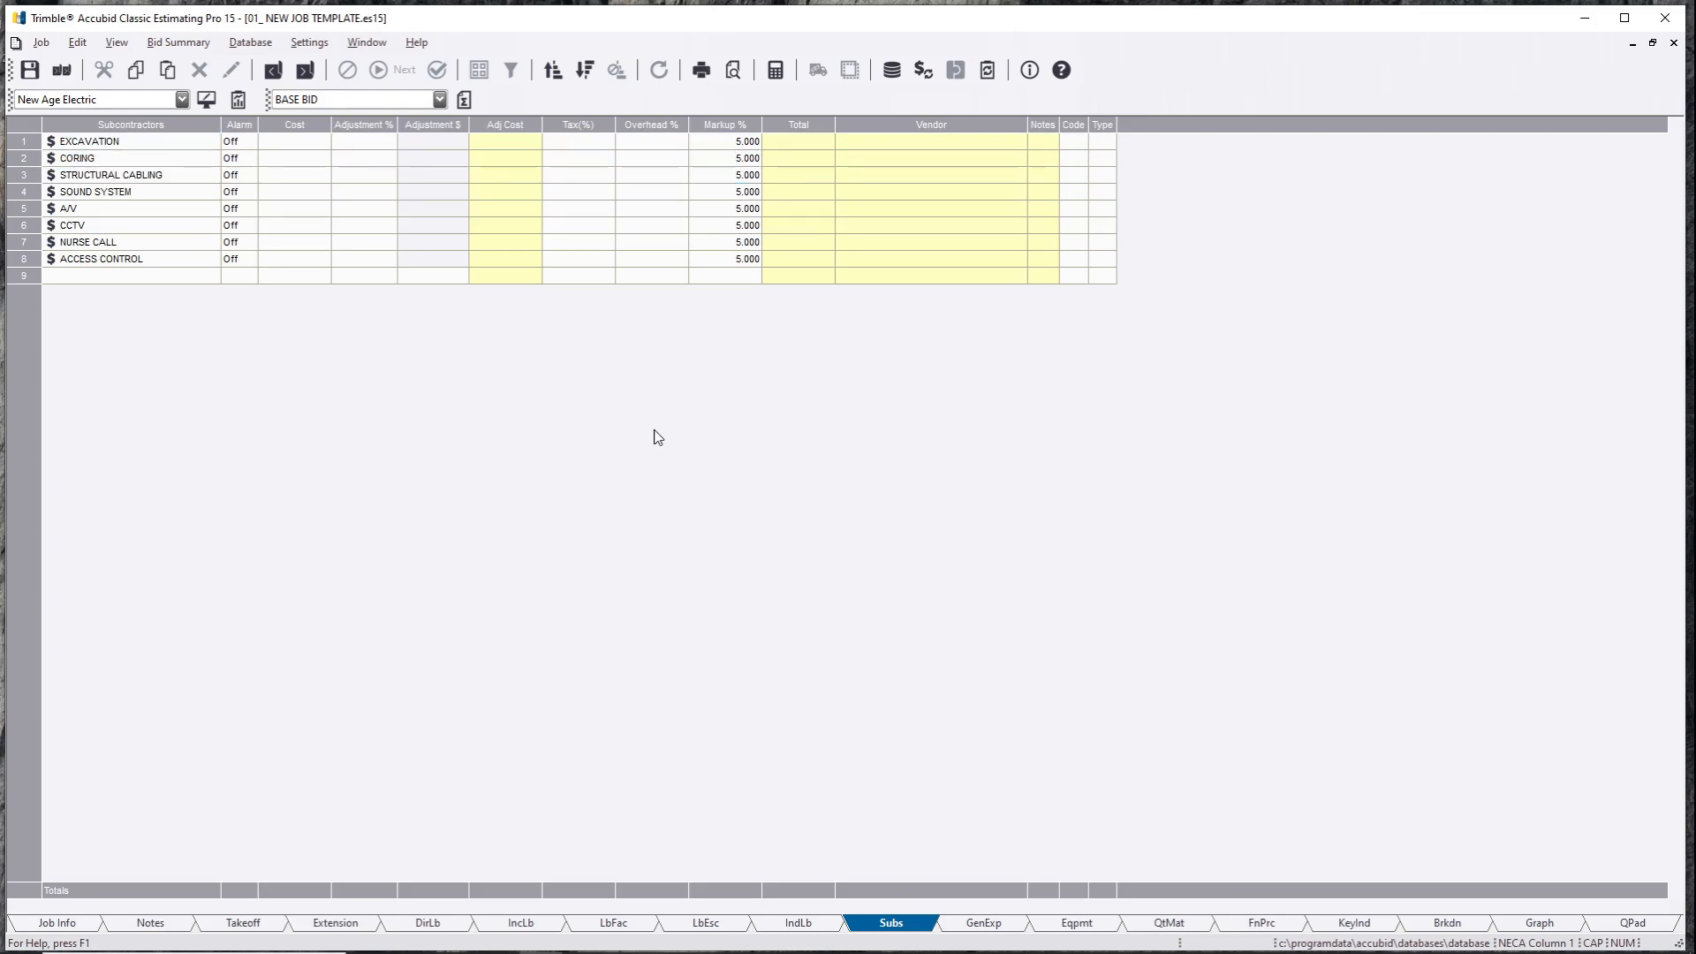
click(392, 100)
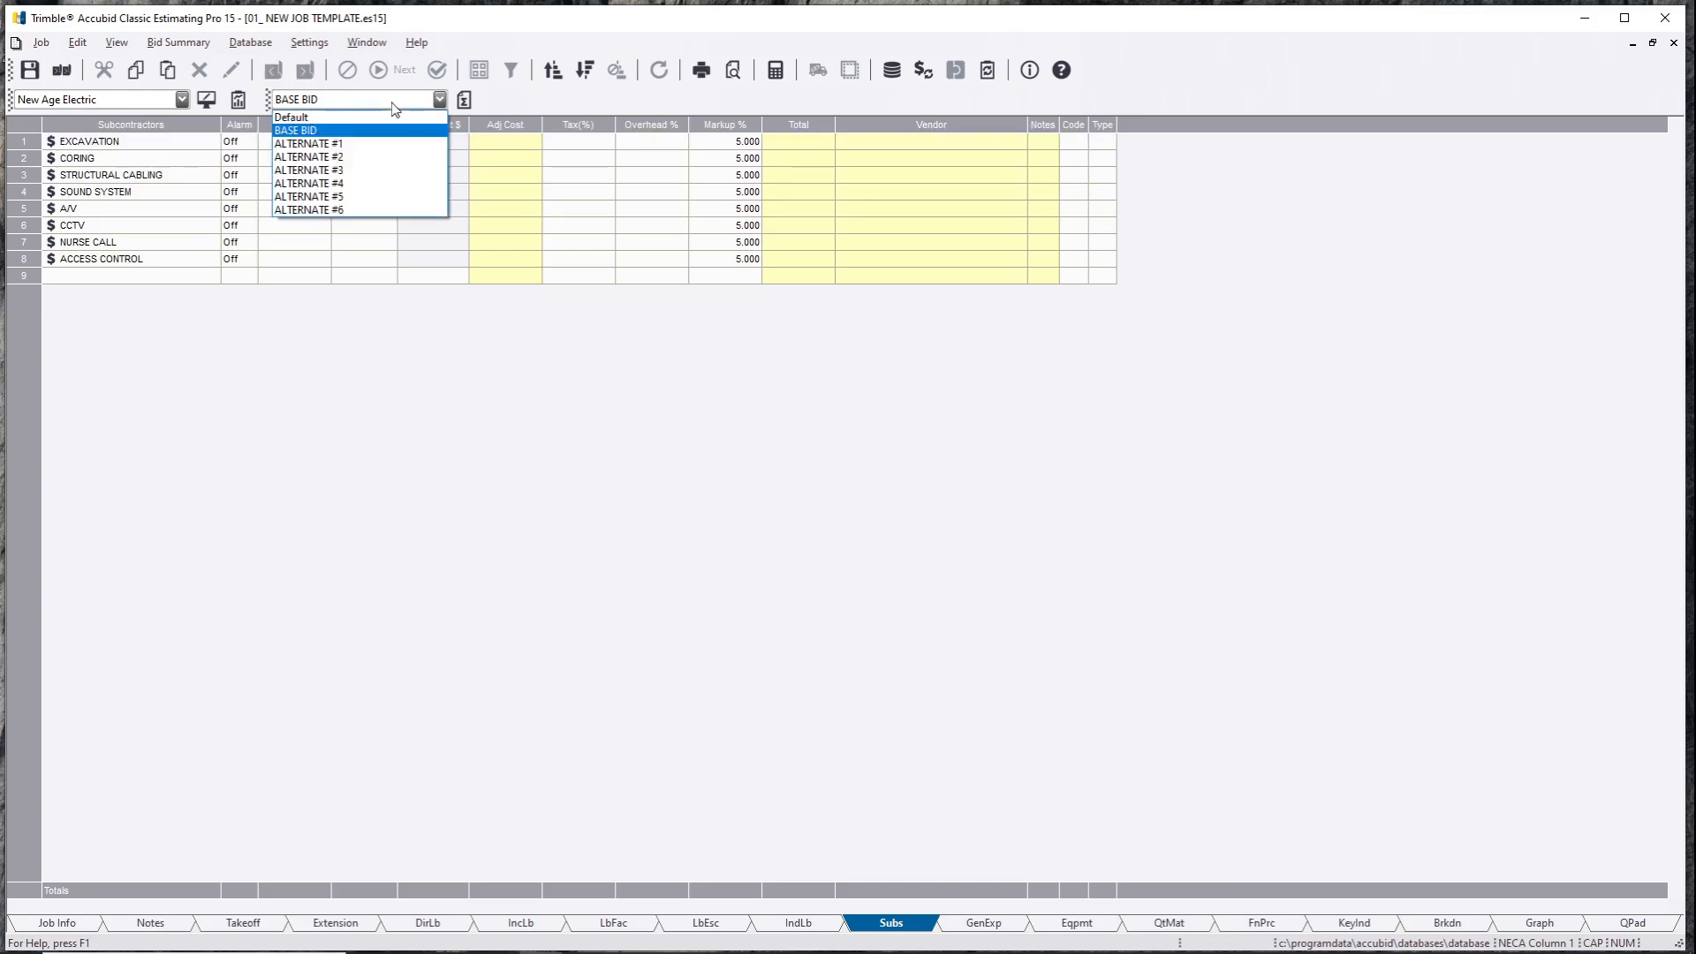
click(356, 132)
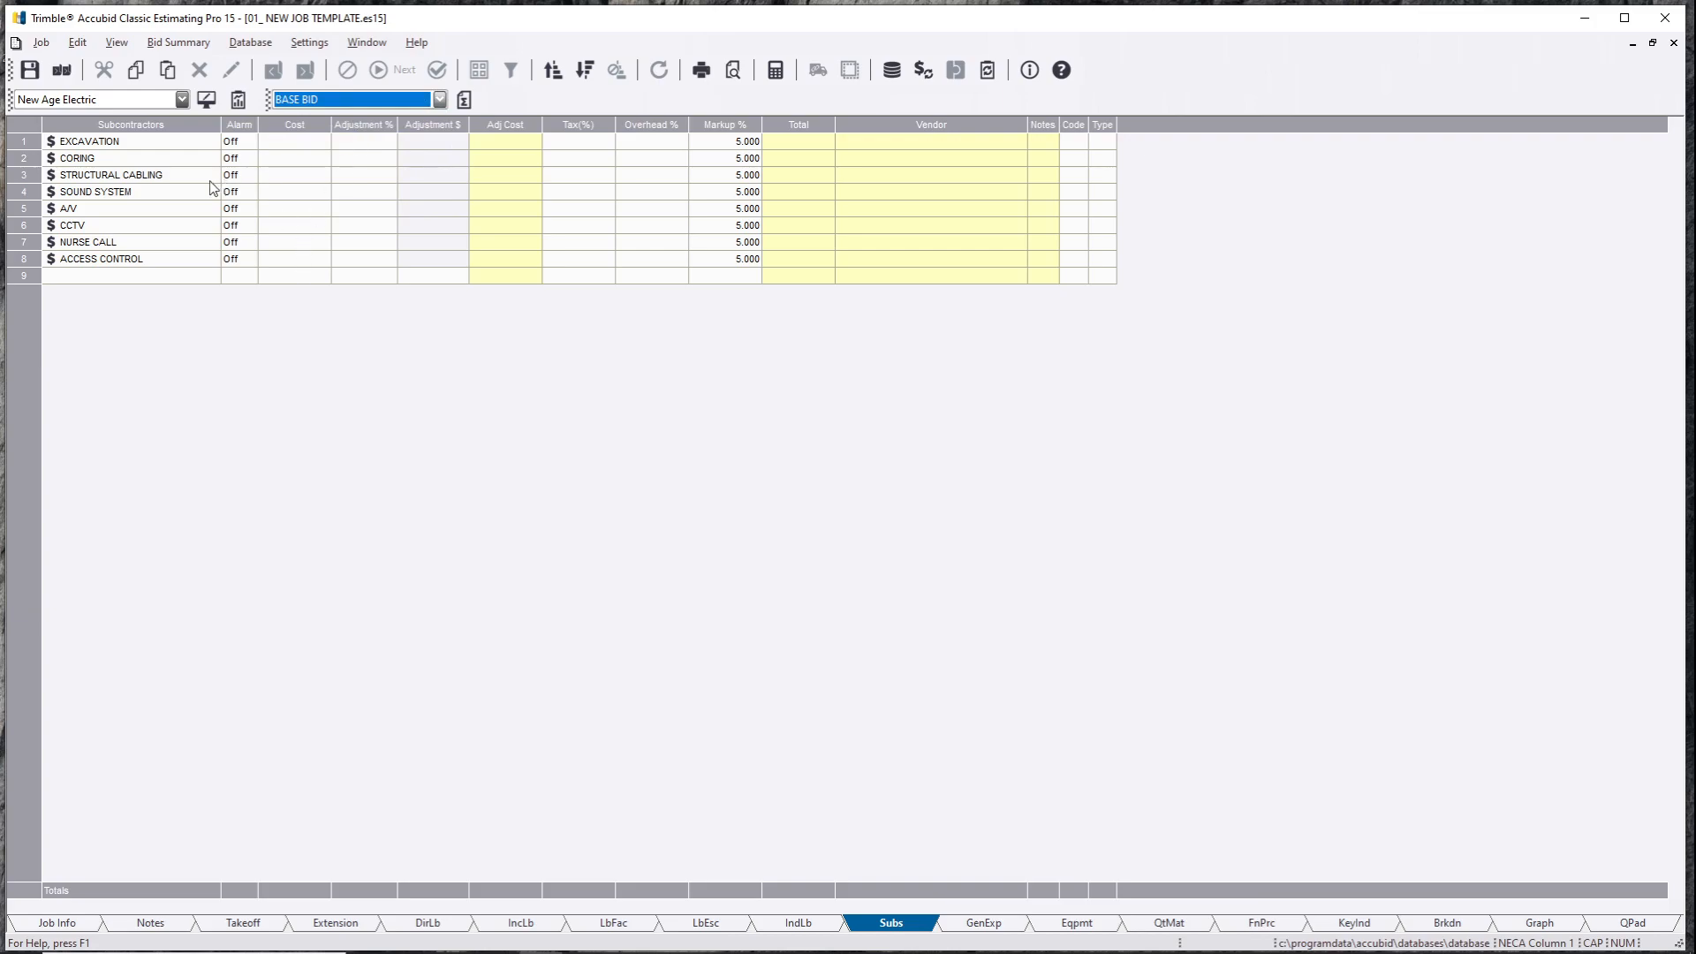
click(141, 207)
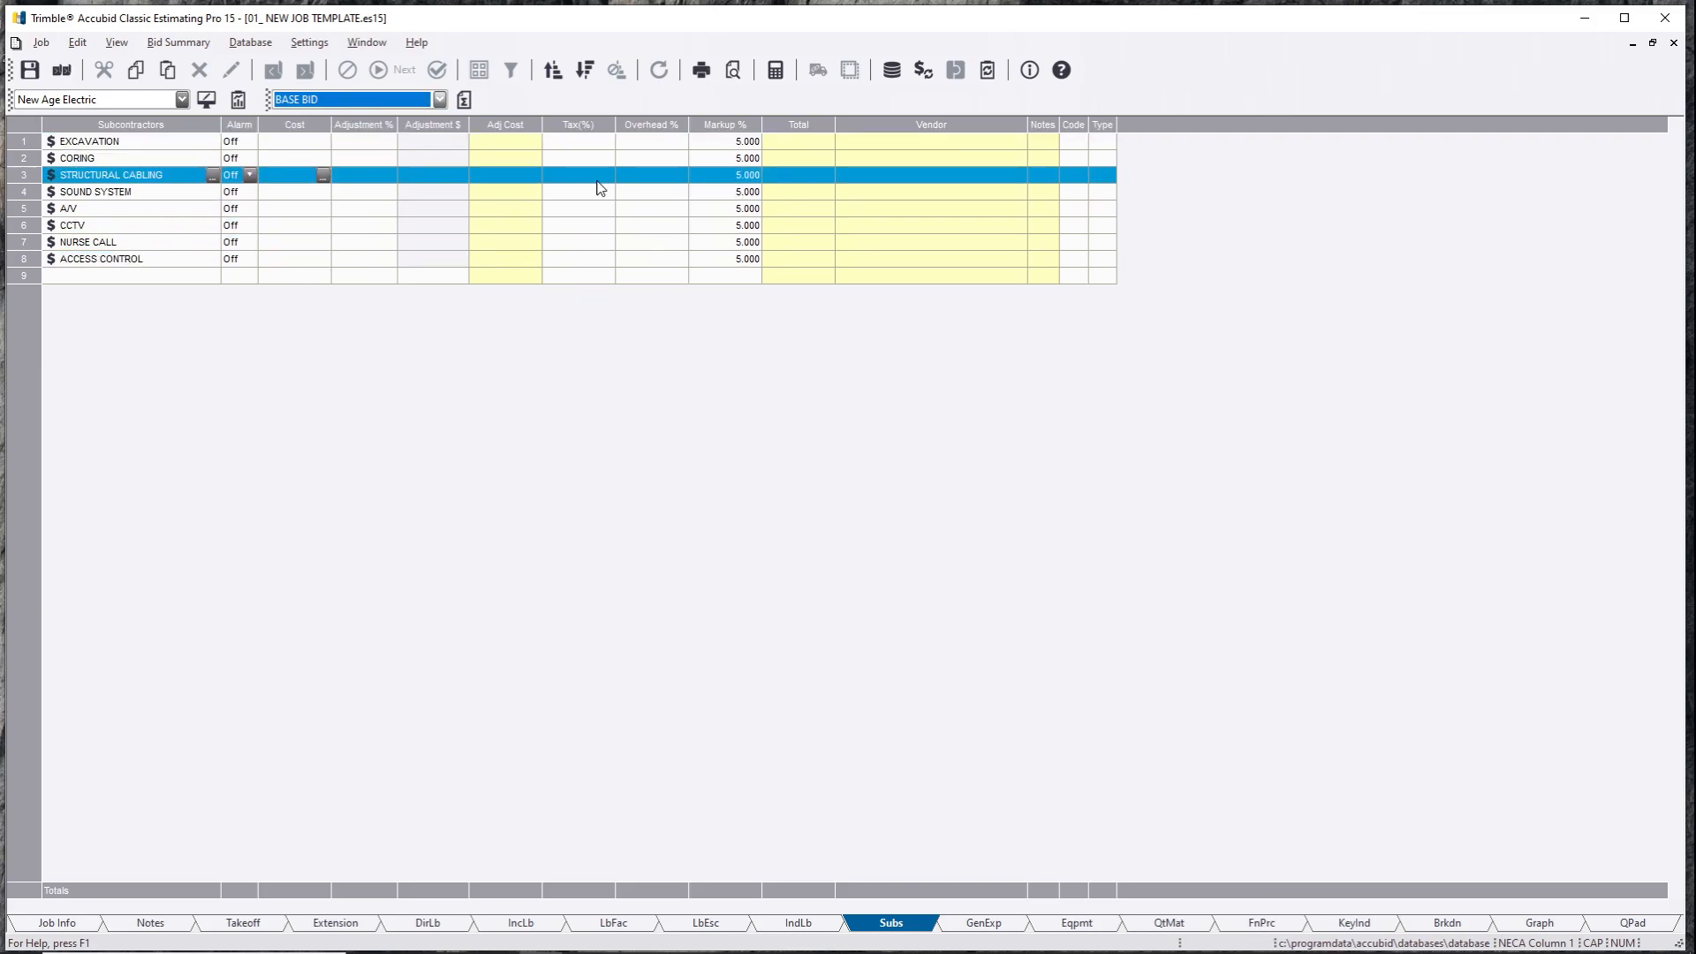
Step: Set the modified Subcontractors Markup percentage to 5 in the final pricing
click(1229, 716)
click(1262, 923)
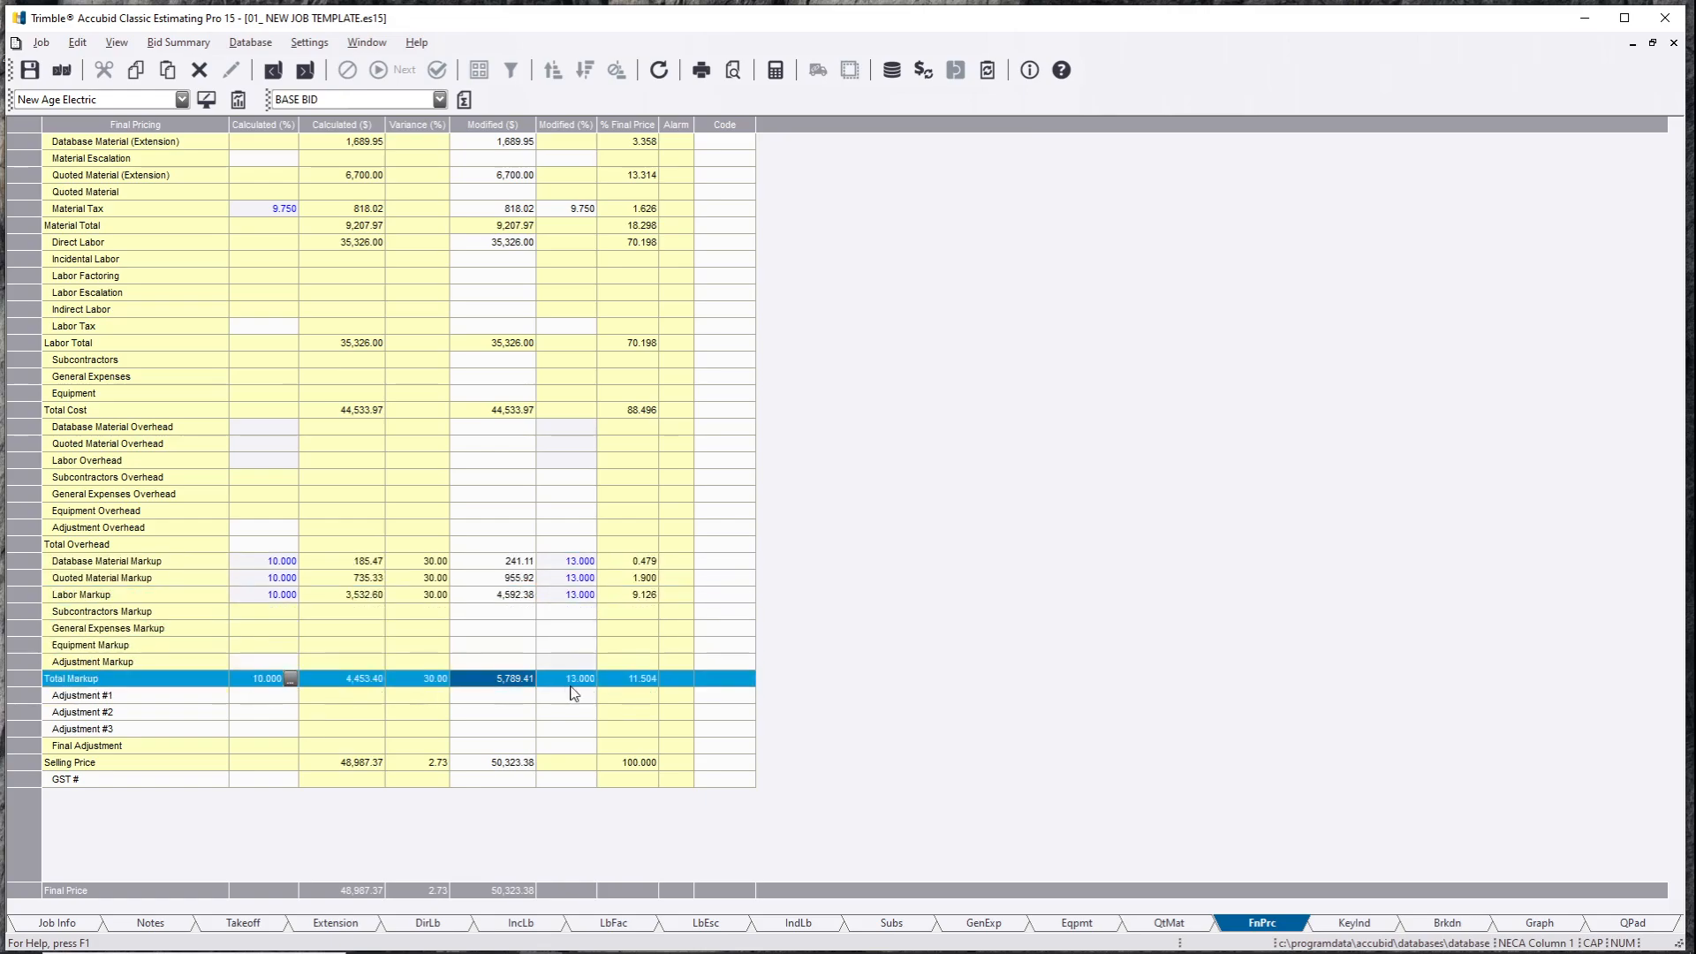
click(581, 617)
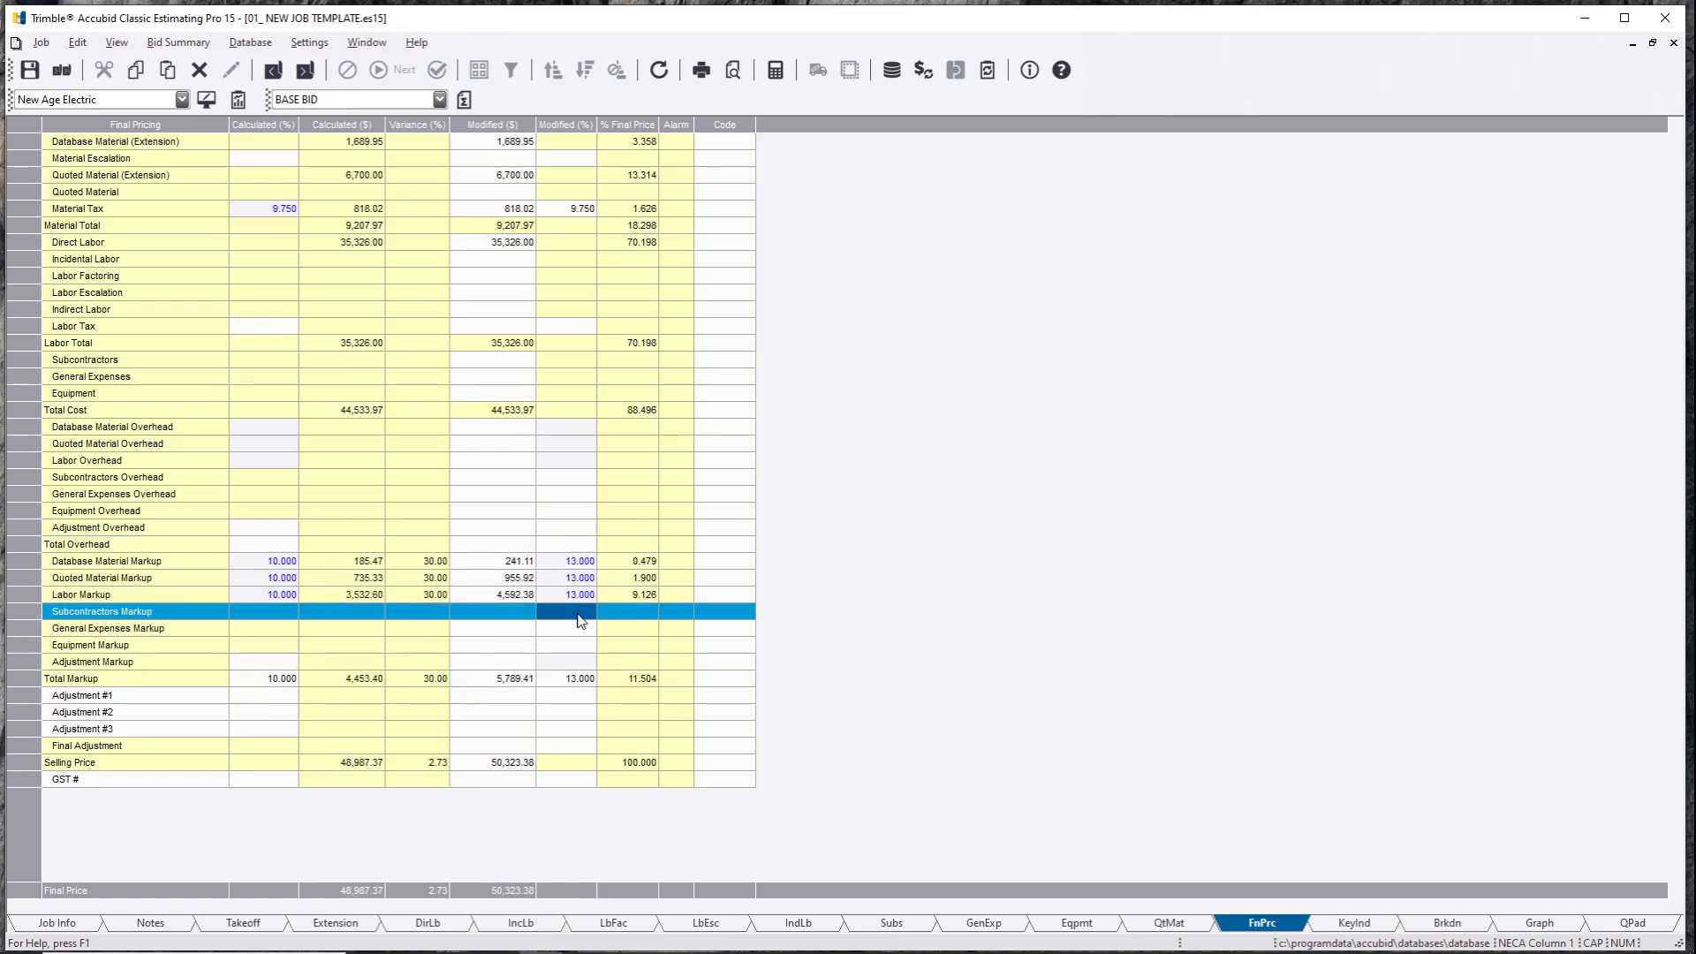
text(5)
key(Return)
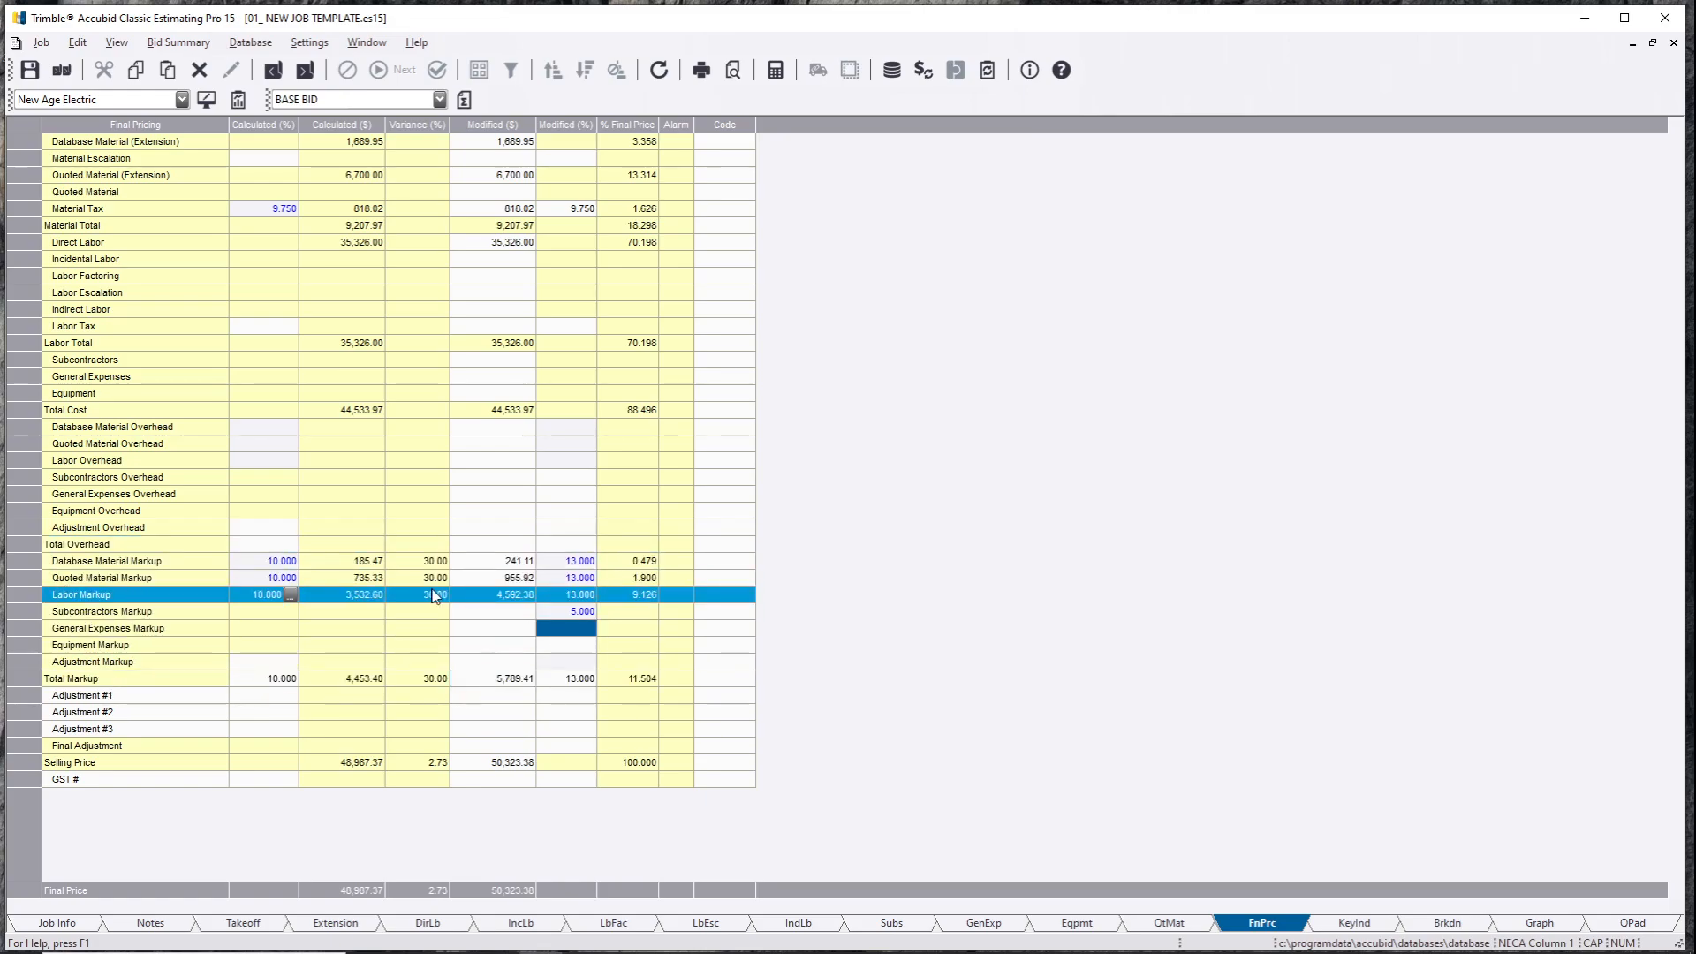
Step: Set the modified Subcontractors Markup dollar amount to 5,000
click(495, 616)
text(5)
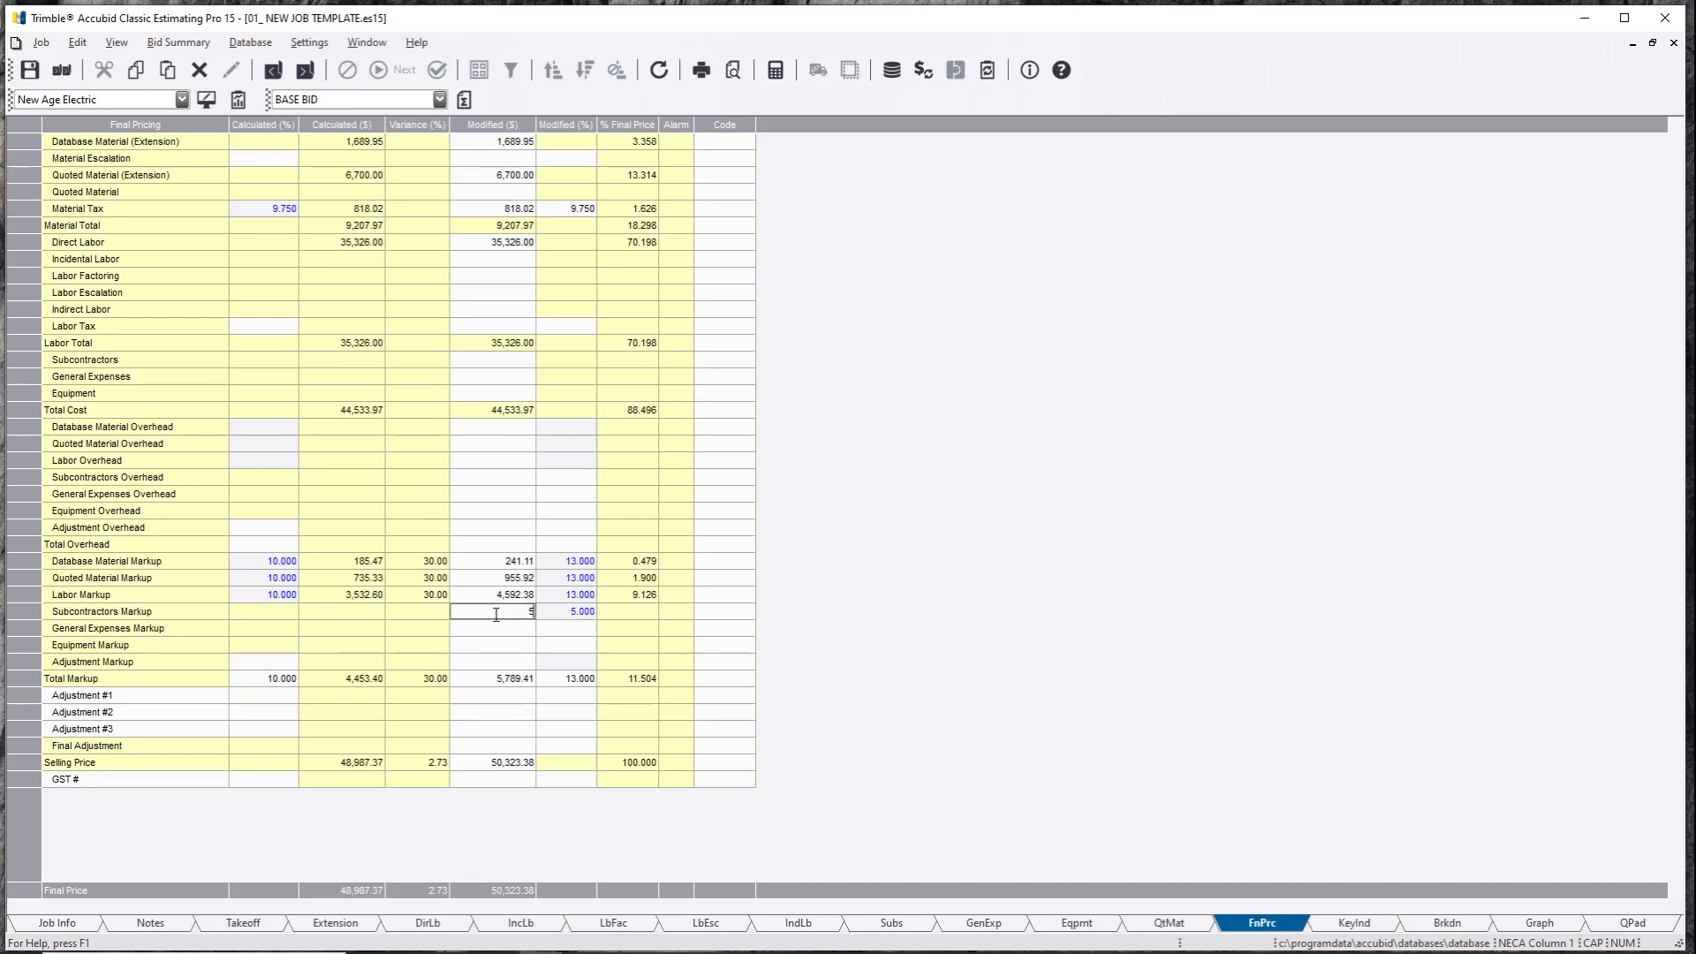
text(,000)
key(Return)
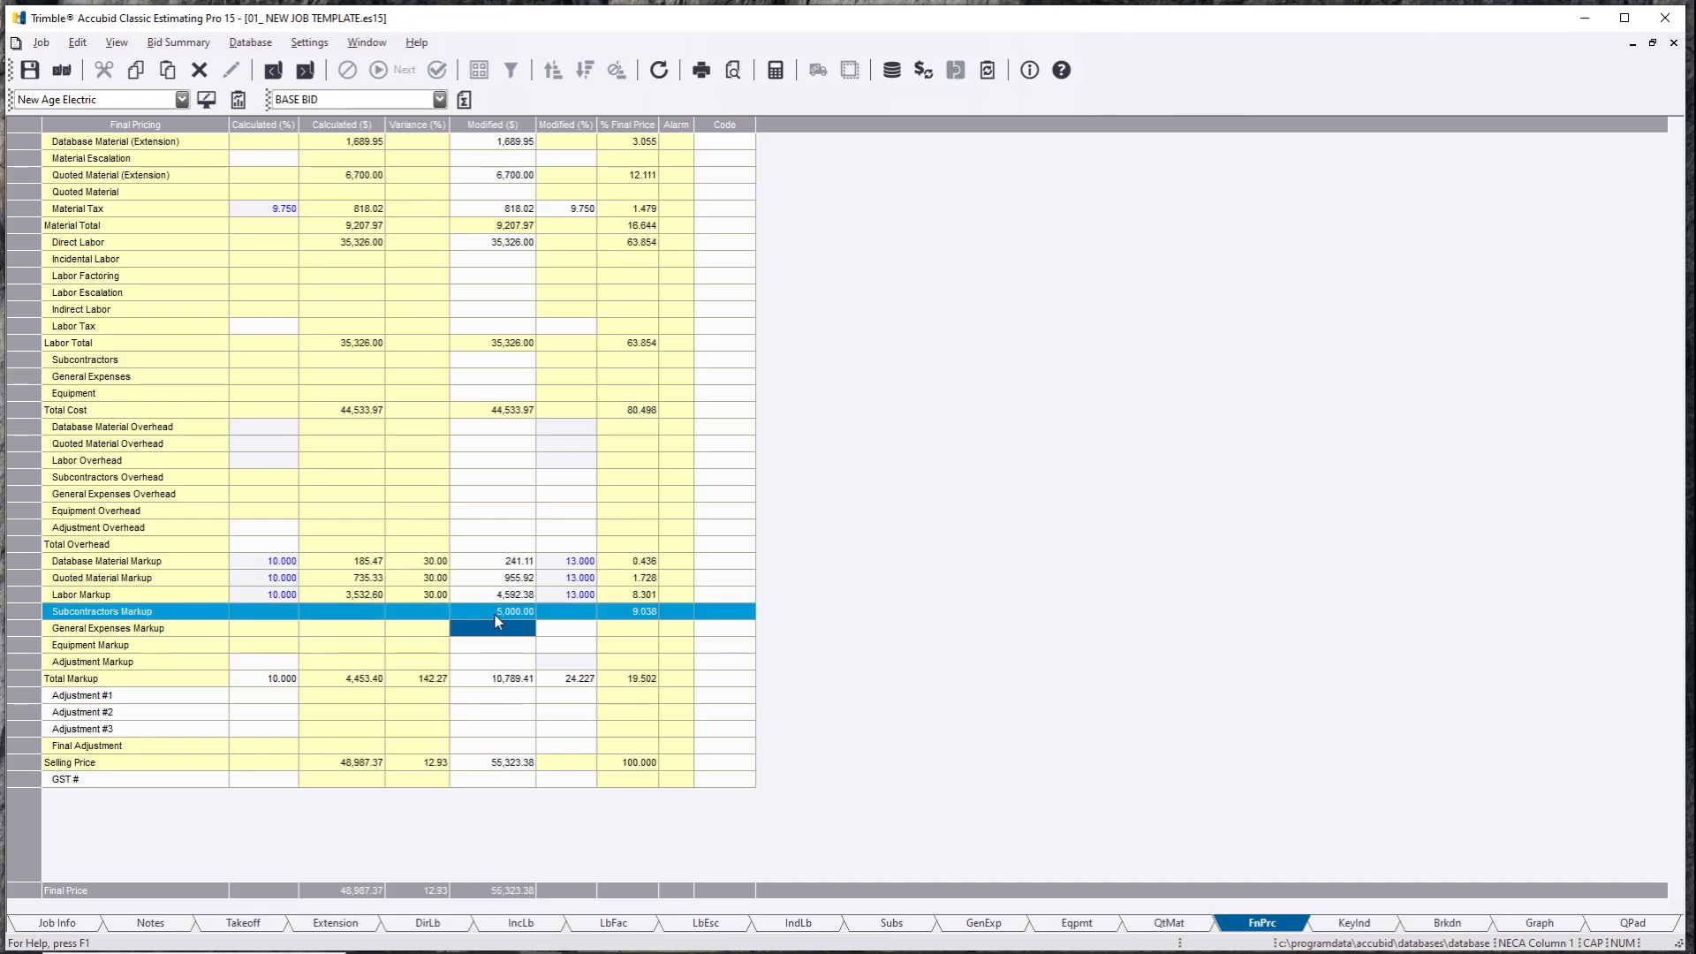
Step: Replace the Subcontractors Markup amount with a modified rate of 5%, and change that rate to 1%
click(574, 645)
click(580, 617)
text(5)
key(Return)
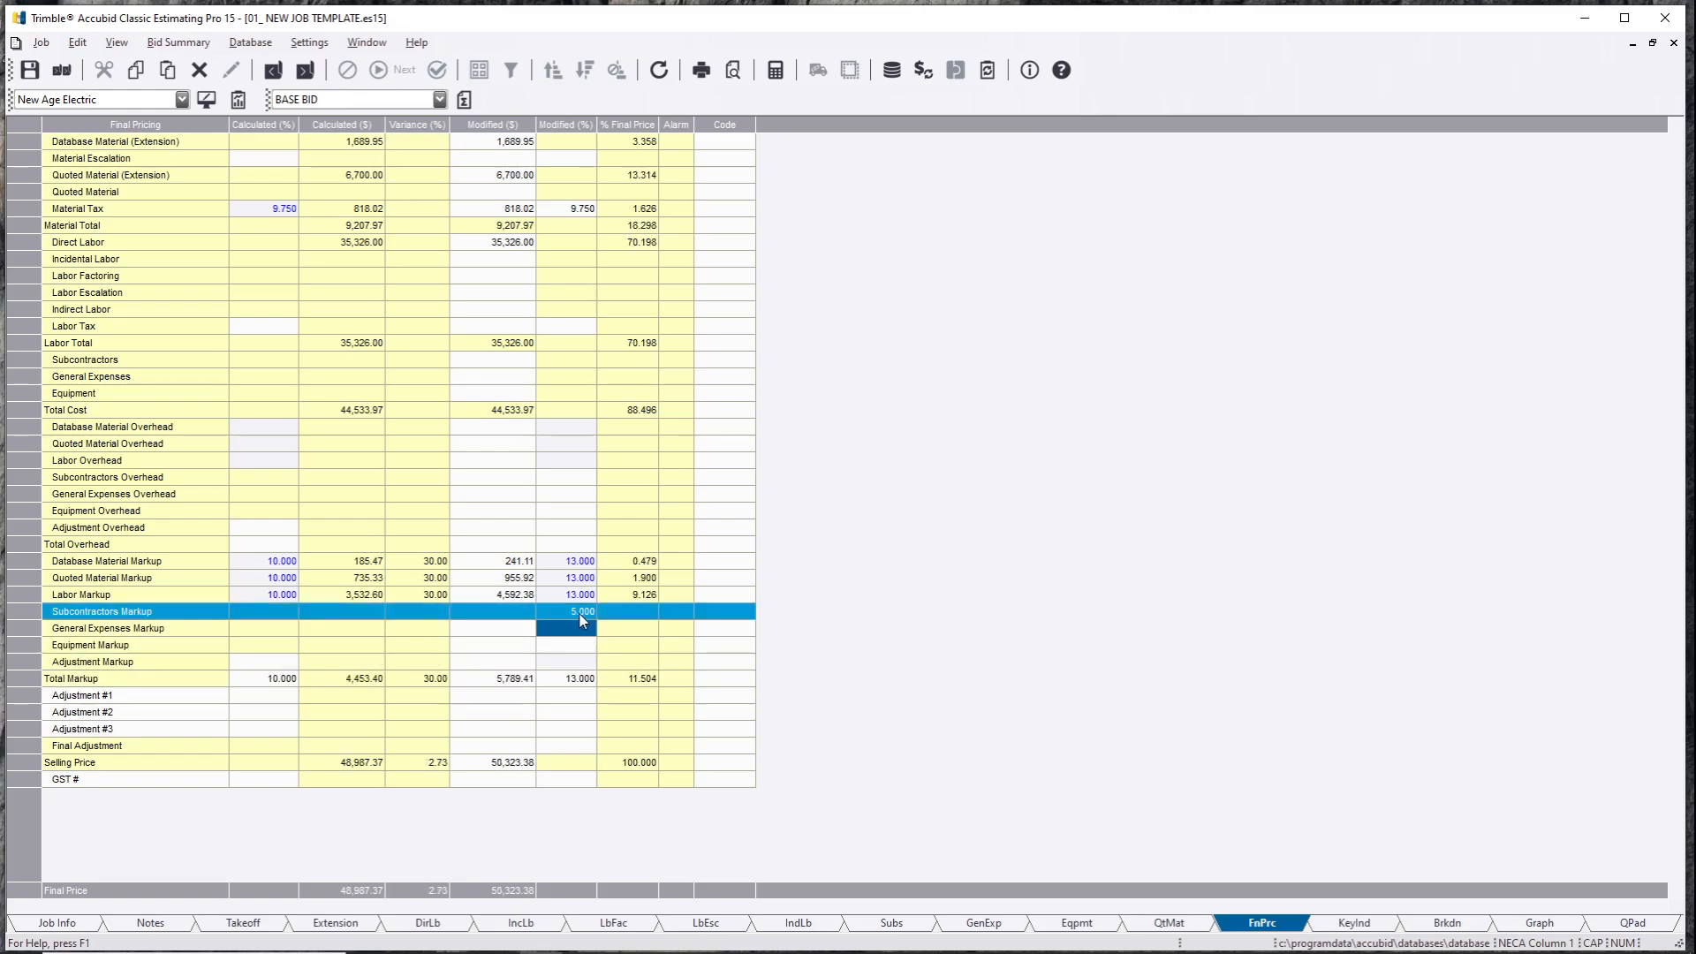
click(580, 618)
text(1)
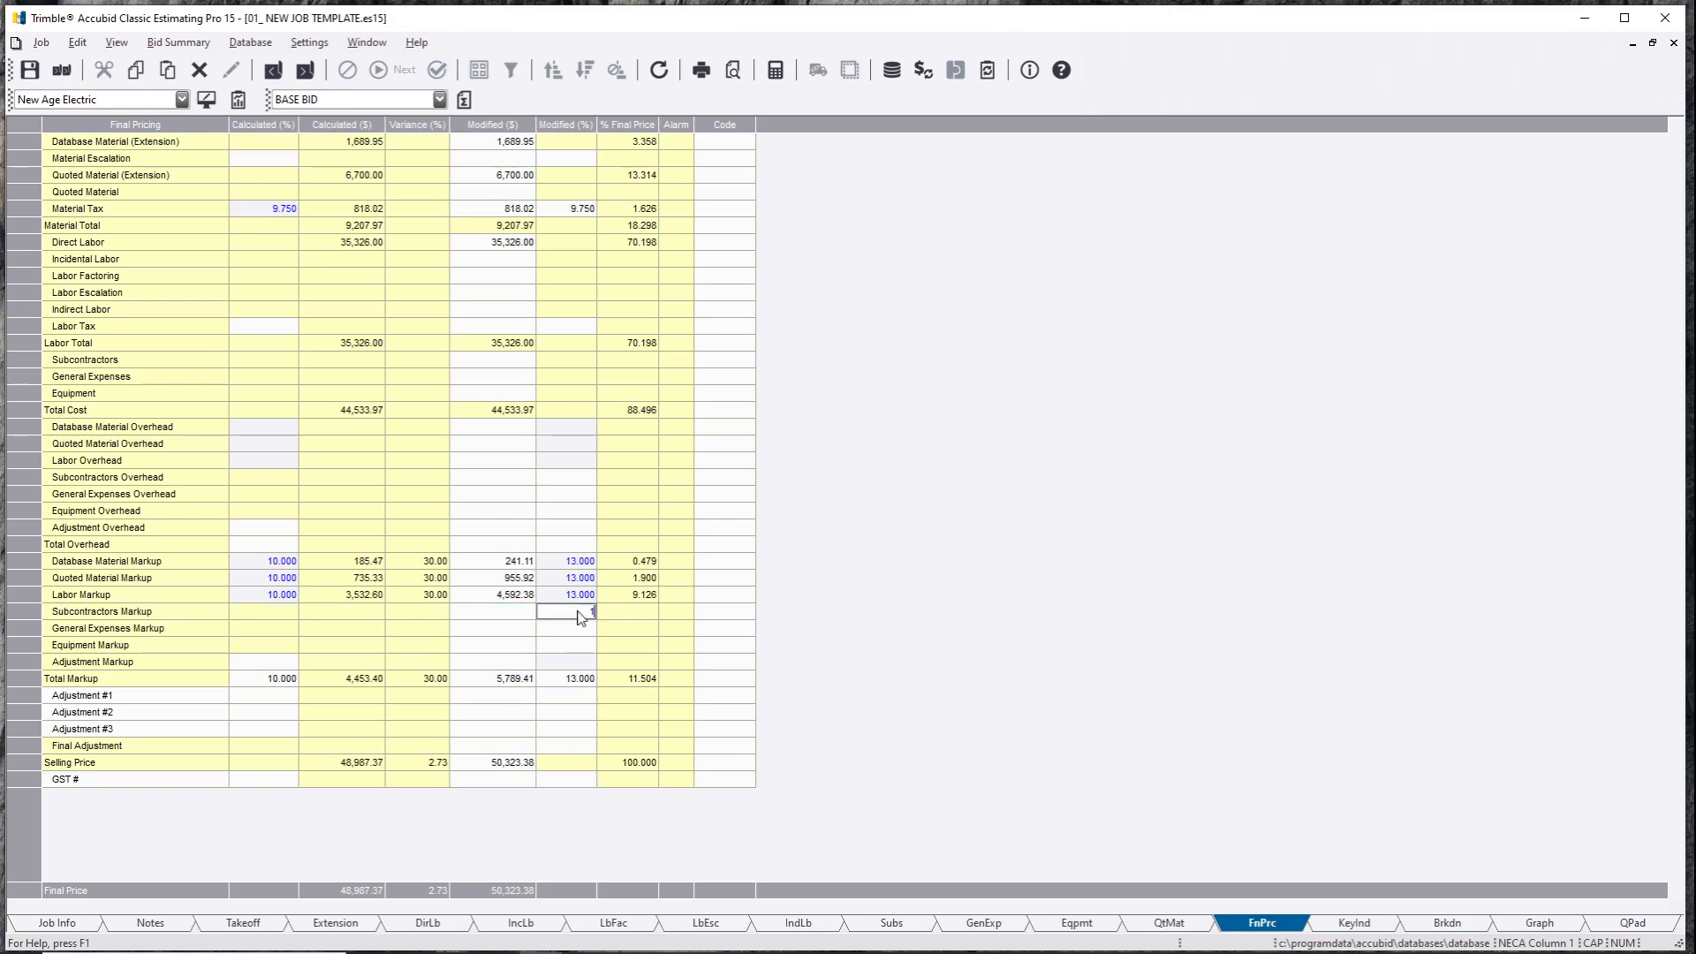
key(Return)
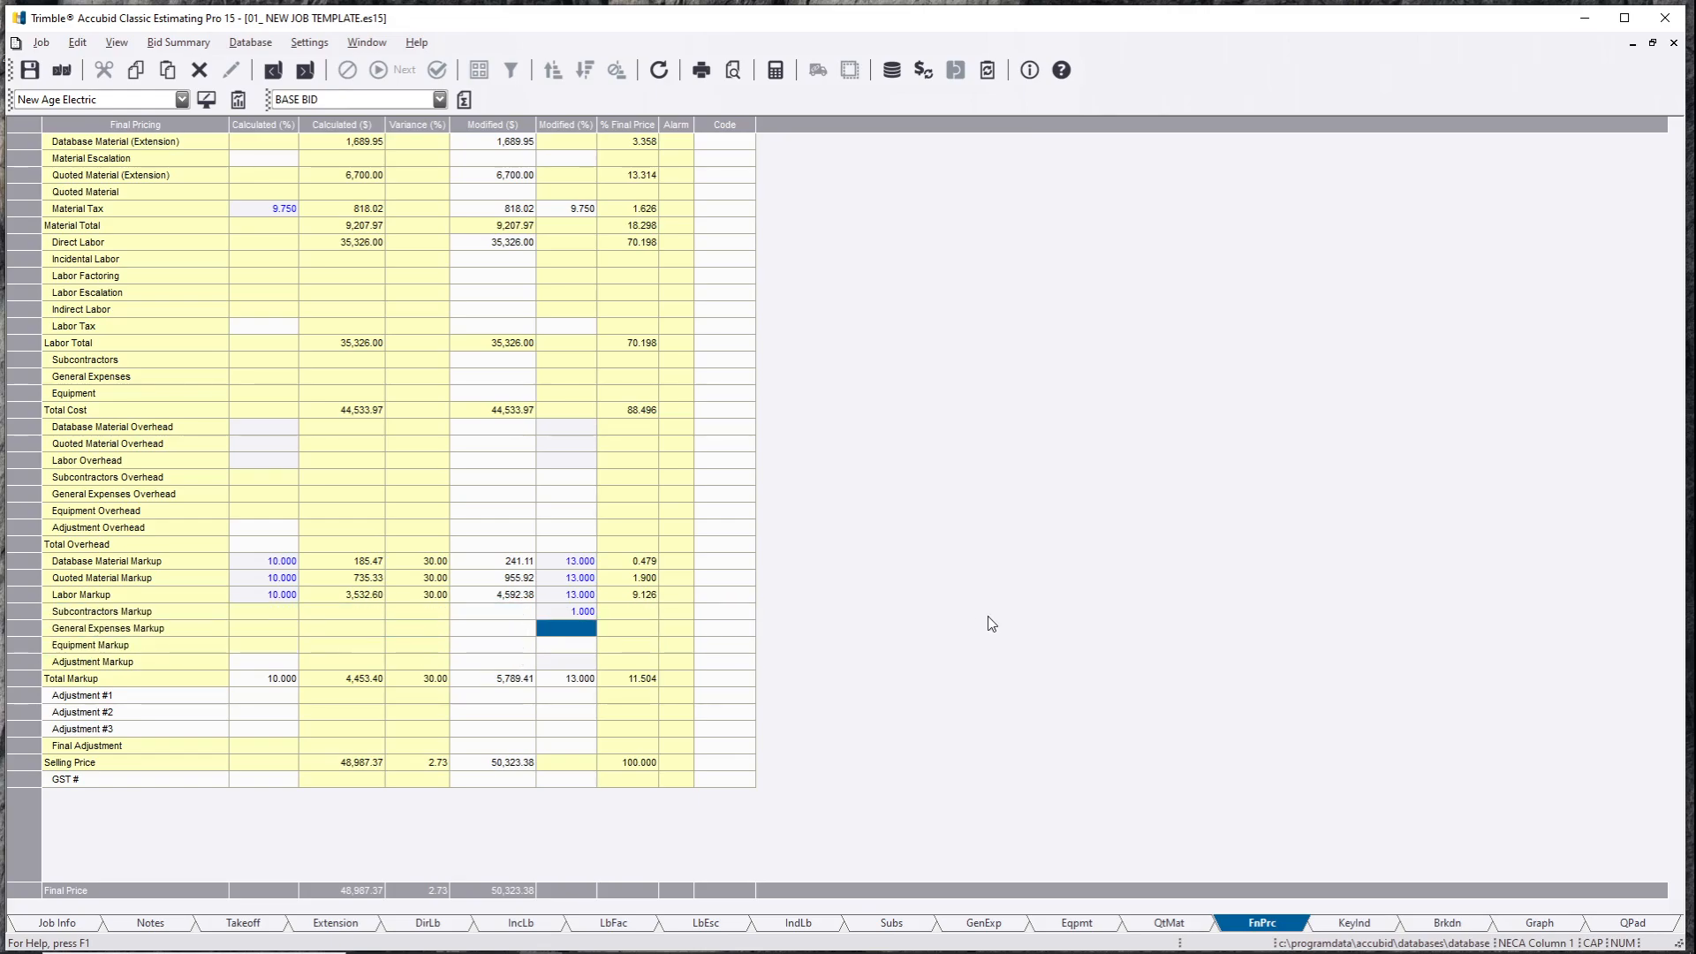
Step: Enter a cost of 5,000 for the EXCAVATION subcontractor
click(894, 923)
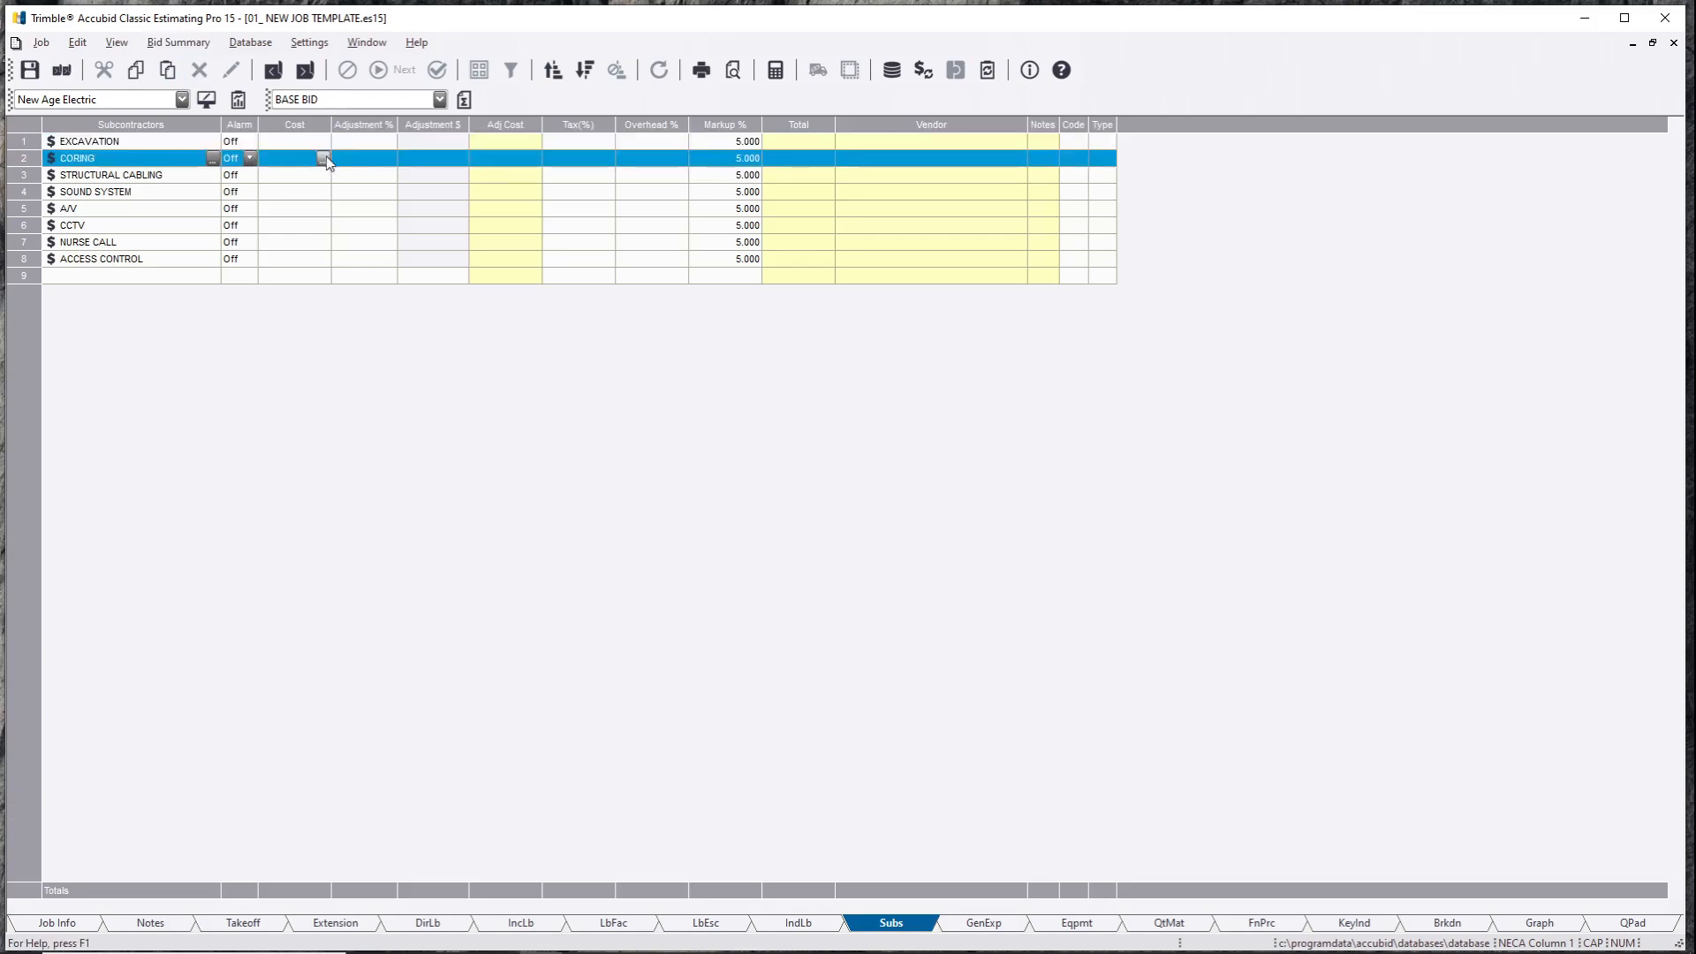
click(364, 143)
click(301, 143)
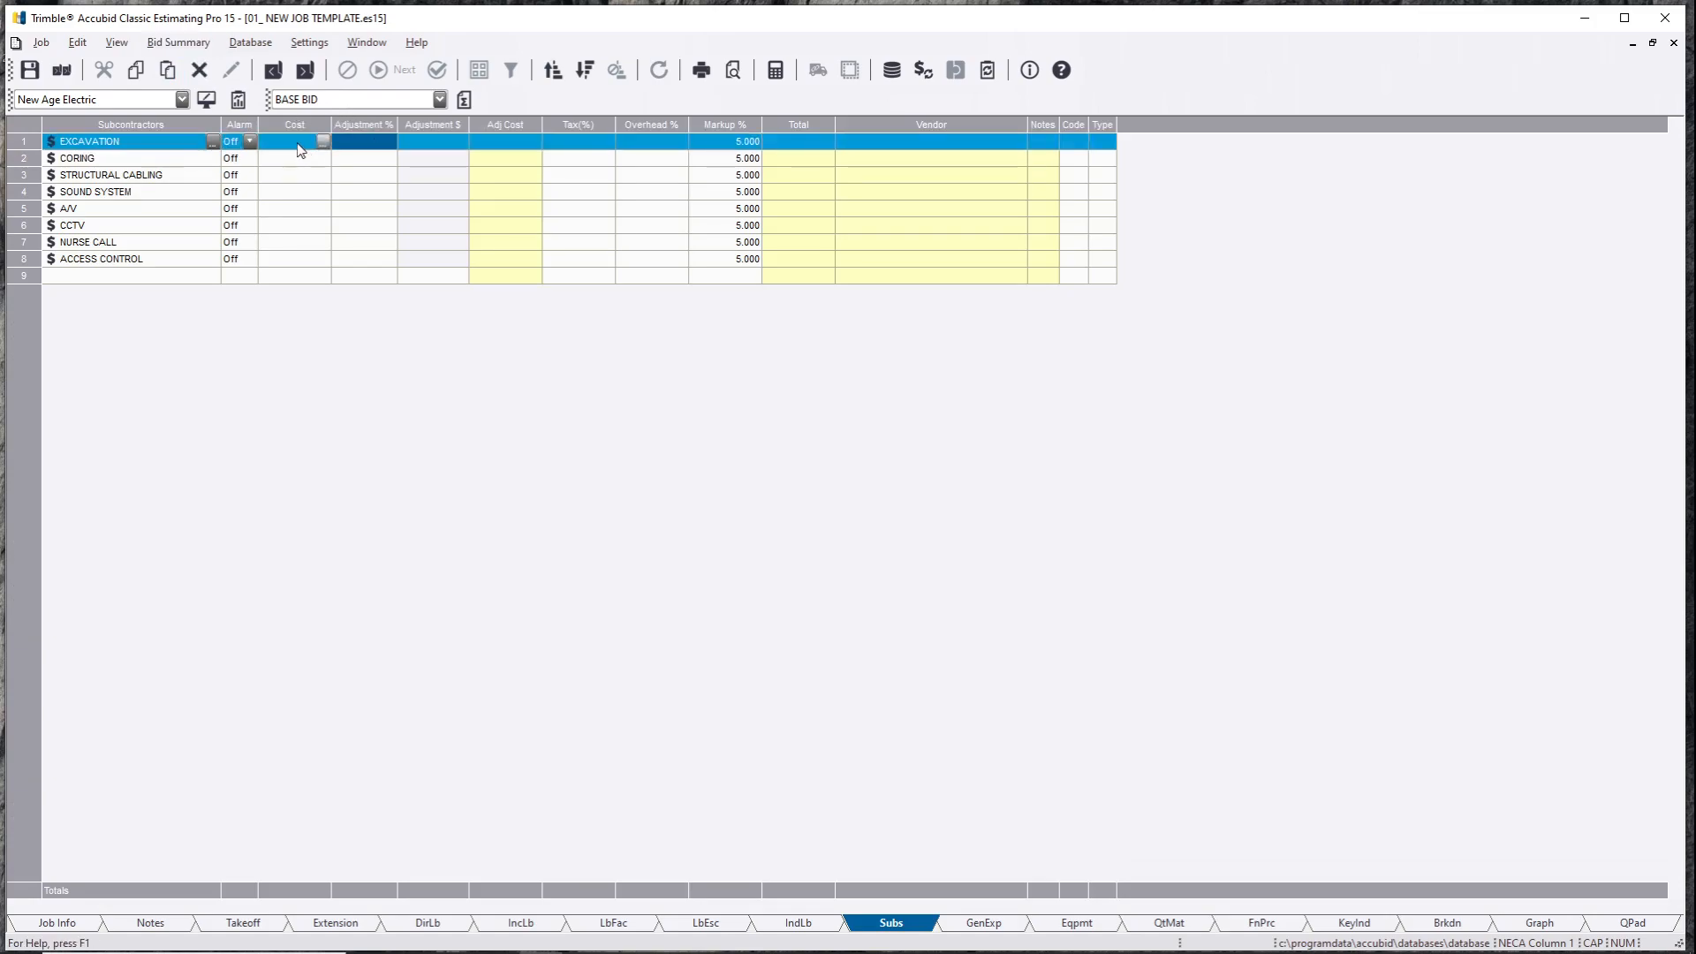
text(5000)
key(Return)
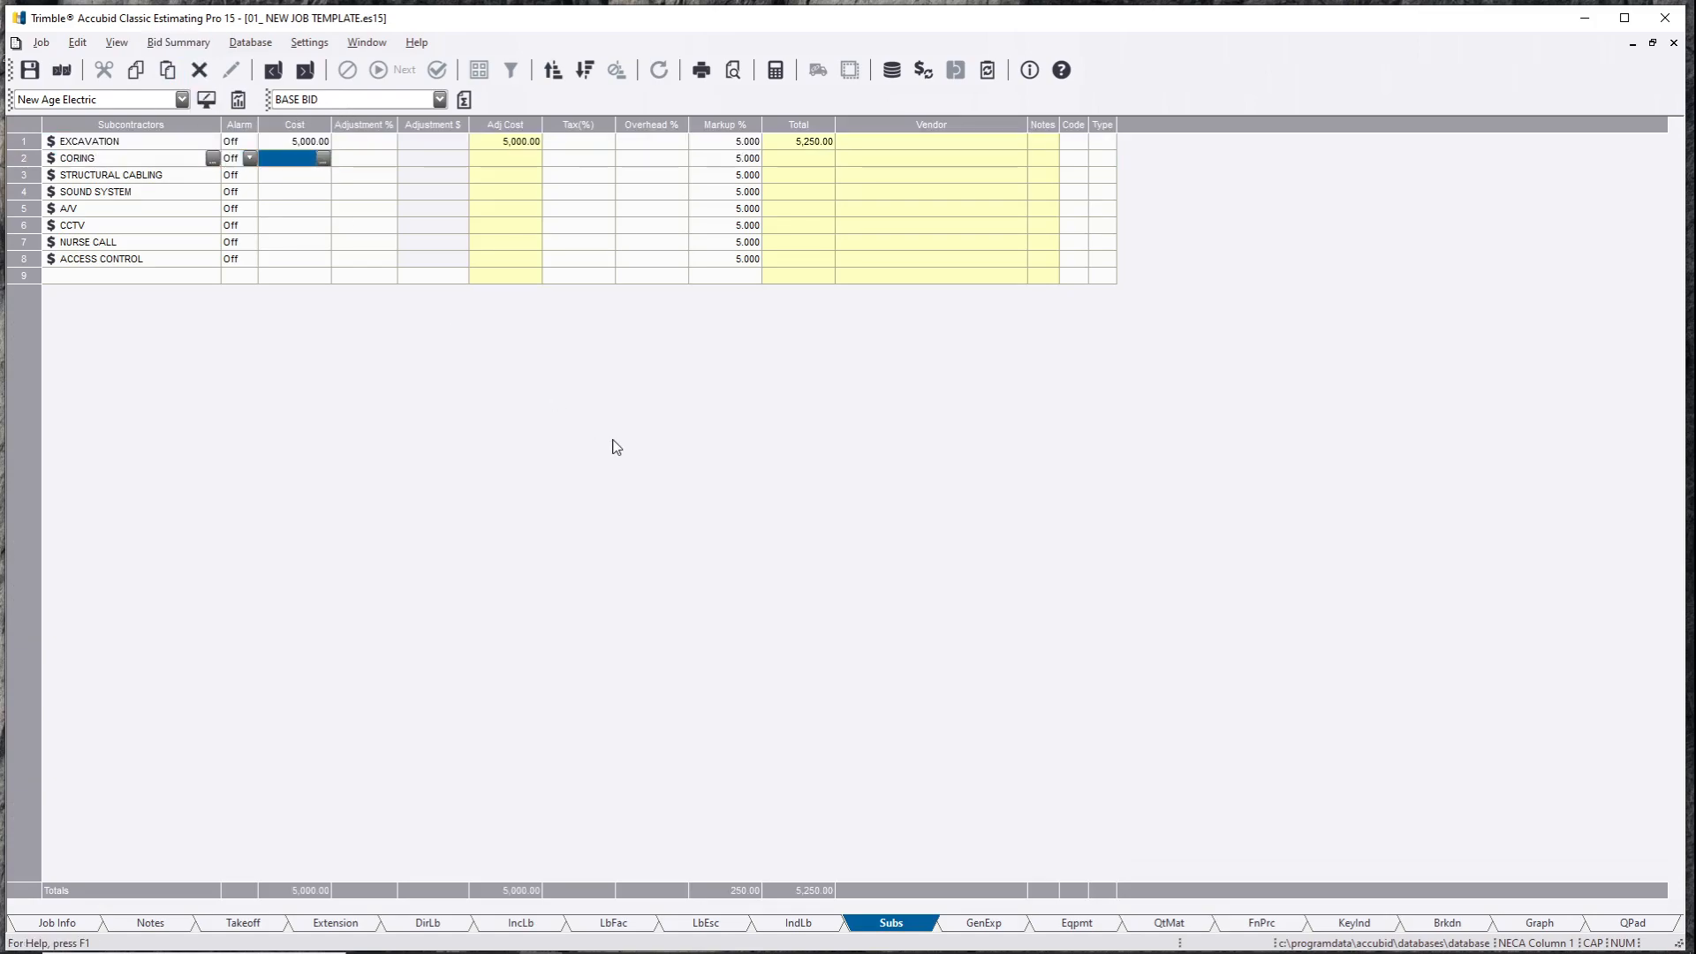
Step: Set the modified Subcontractors Markup to 5% in the final pricing and check the modified Total Markup percentage
click(1260, 923)
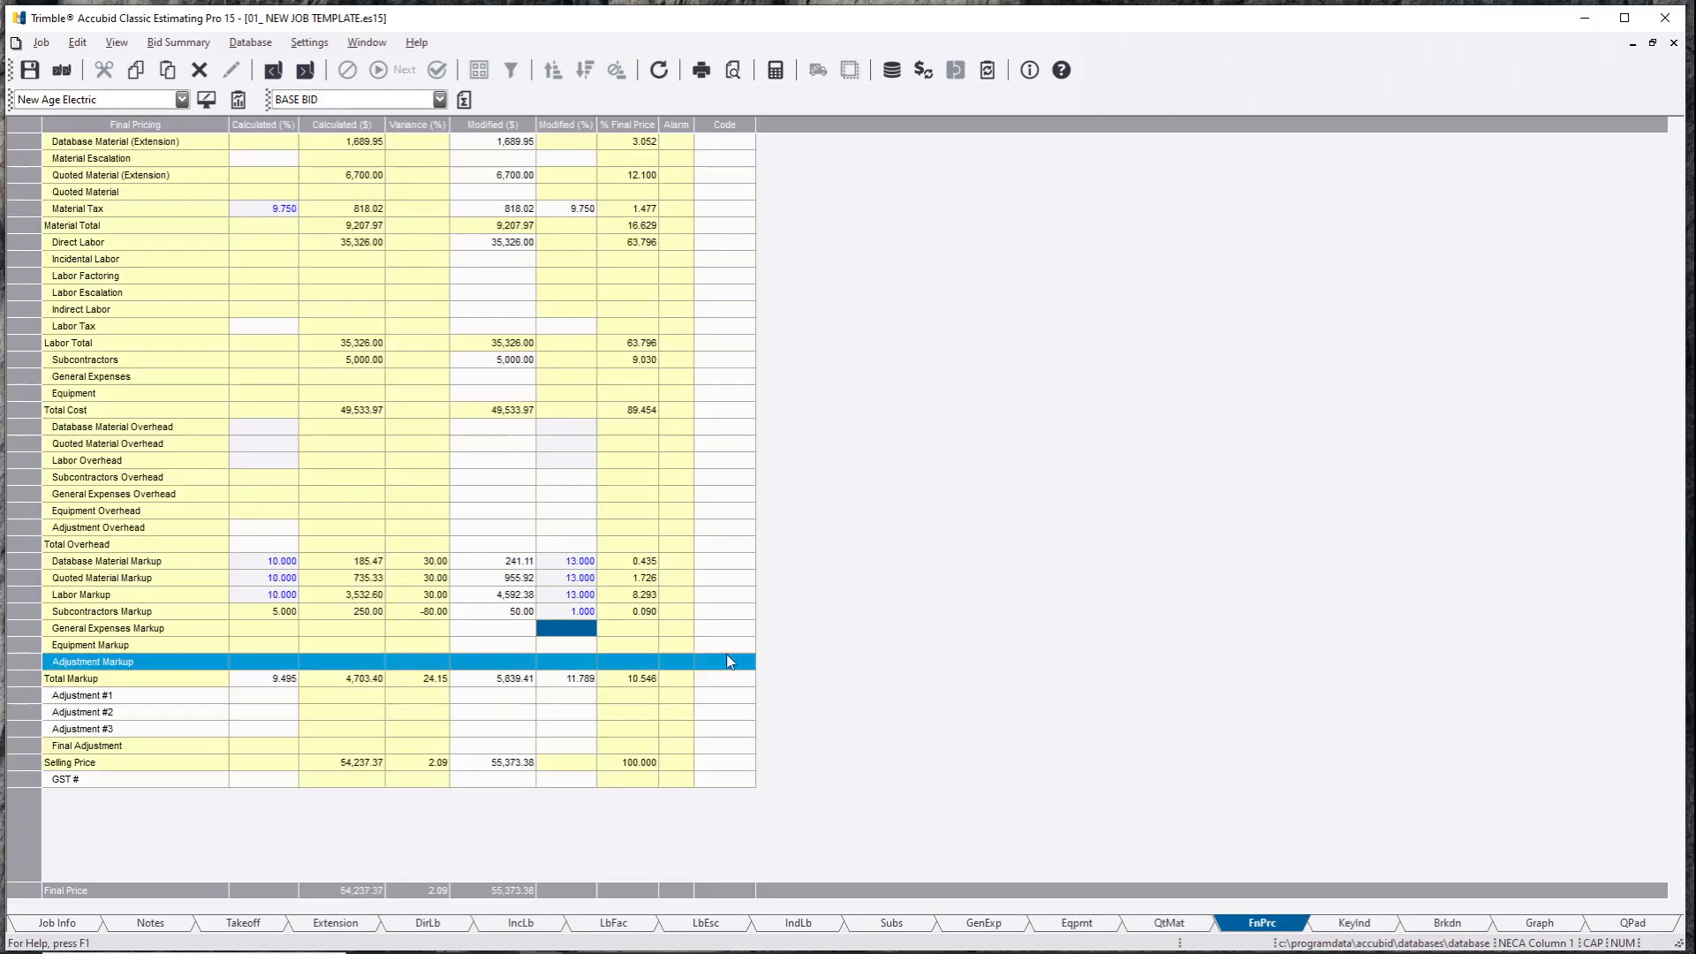
text(5)
key(Return)
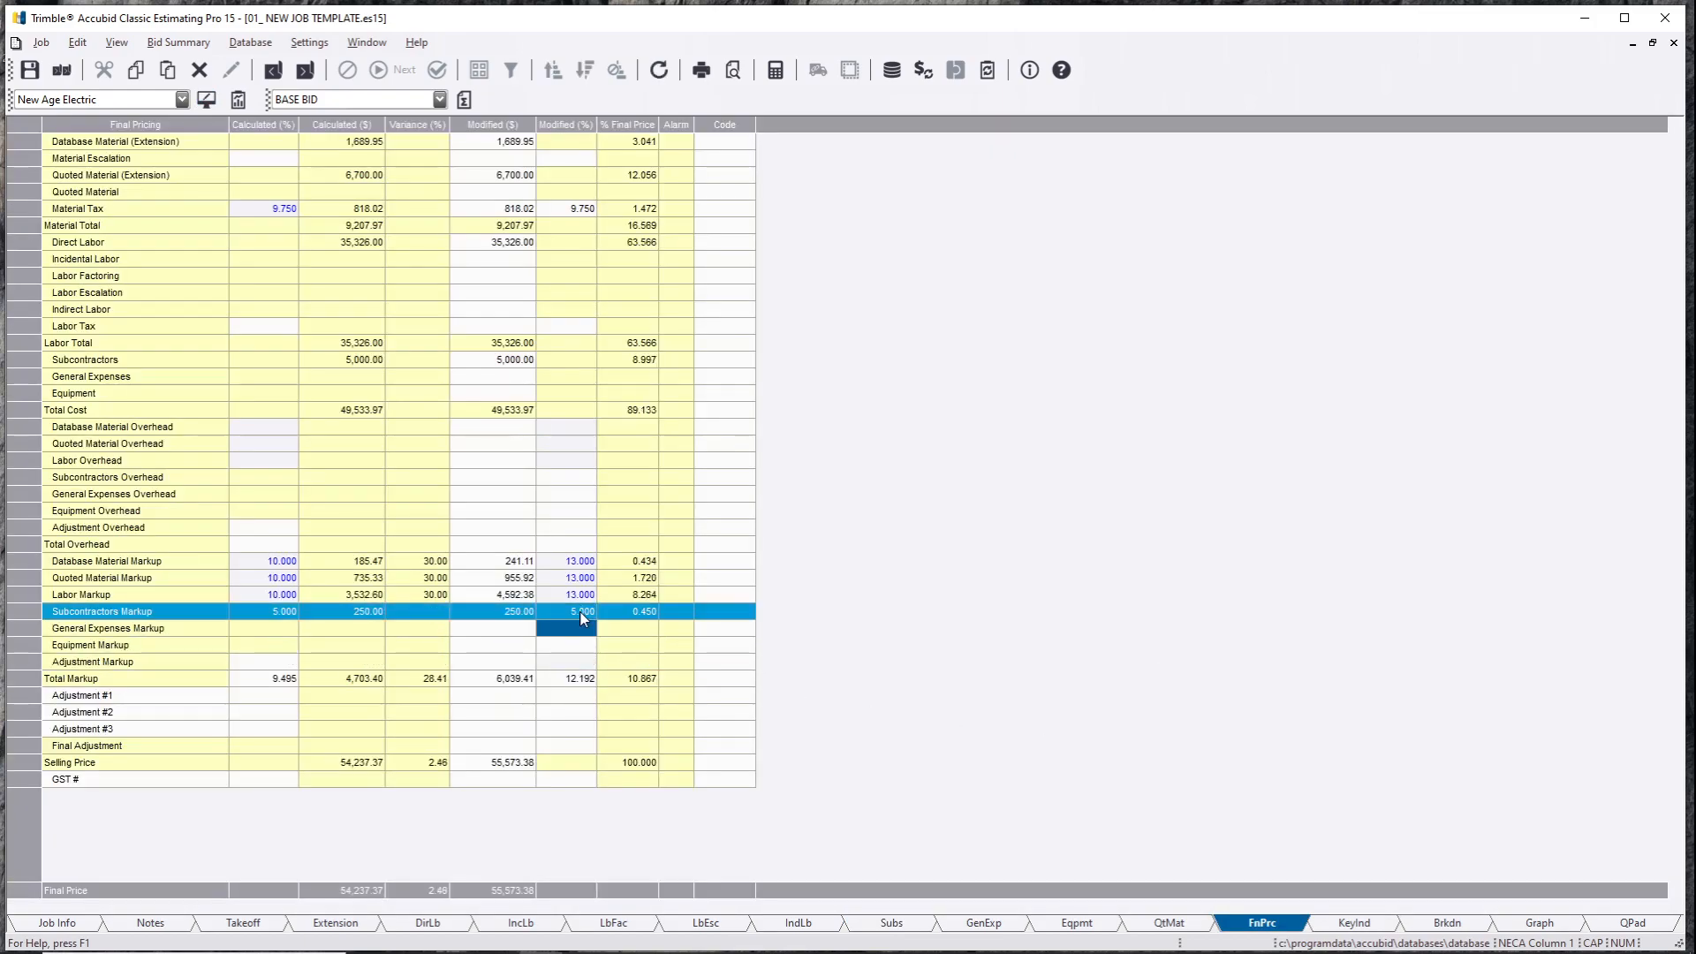
click(580, 678)
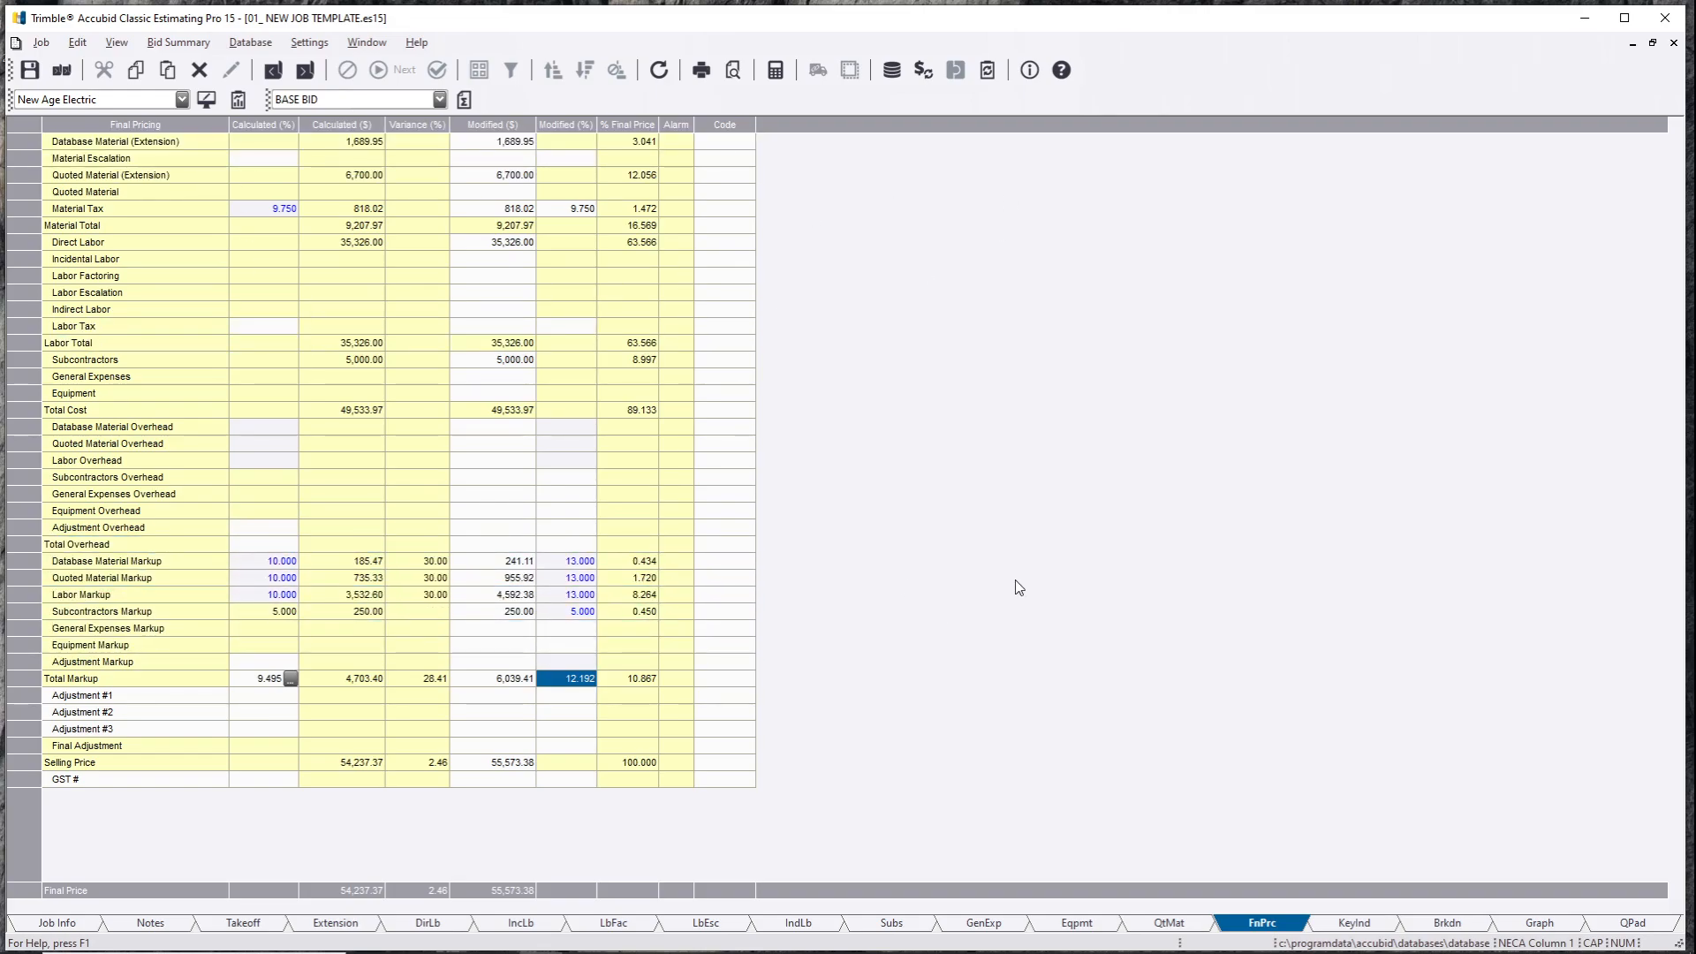
Step: Reload the BASE BID system breakdown to bring in the subcontractor cost and check its markup and total
click(1424, 925)
drag(676, 906, 357, 882)
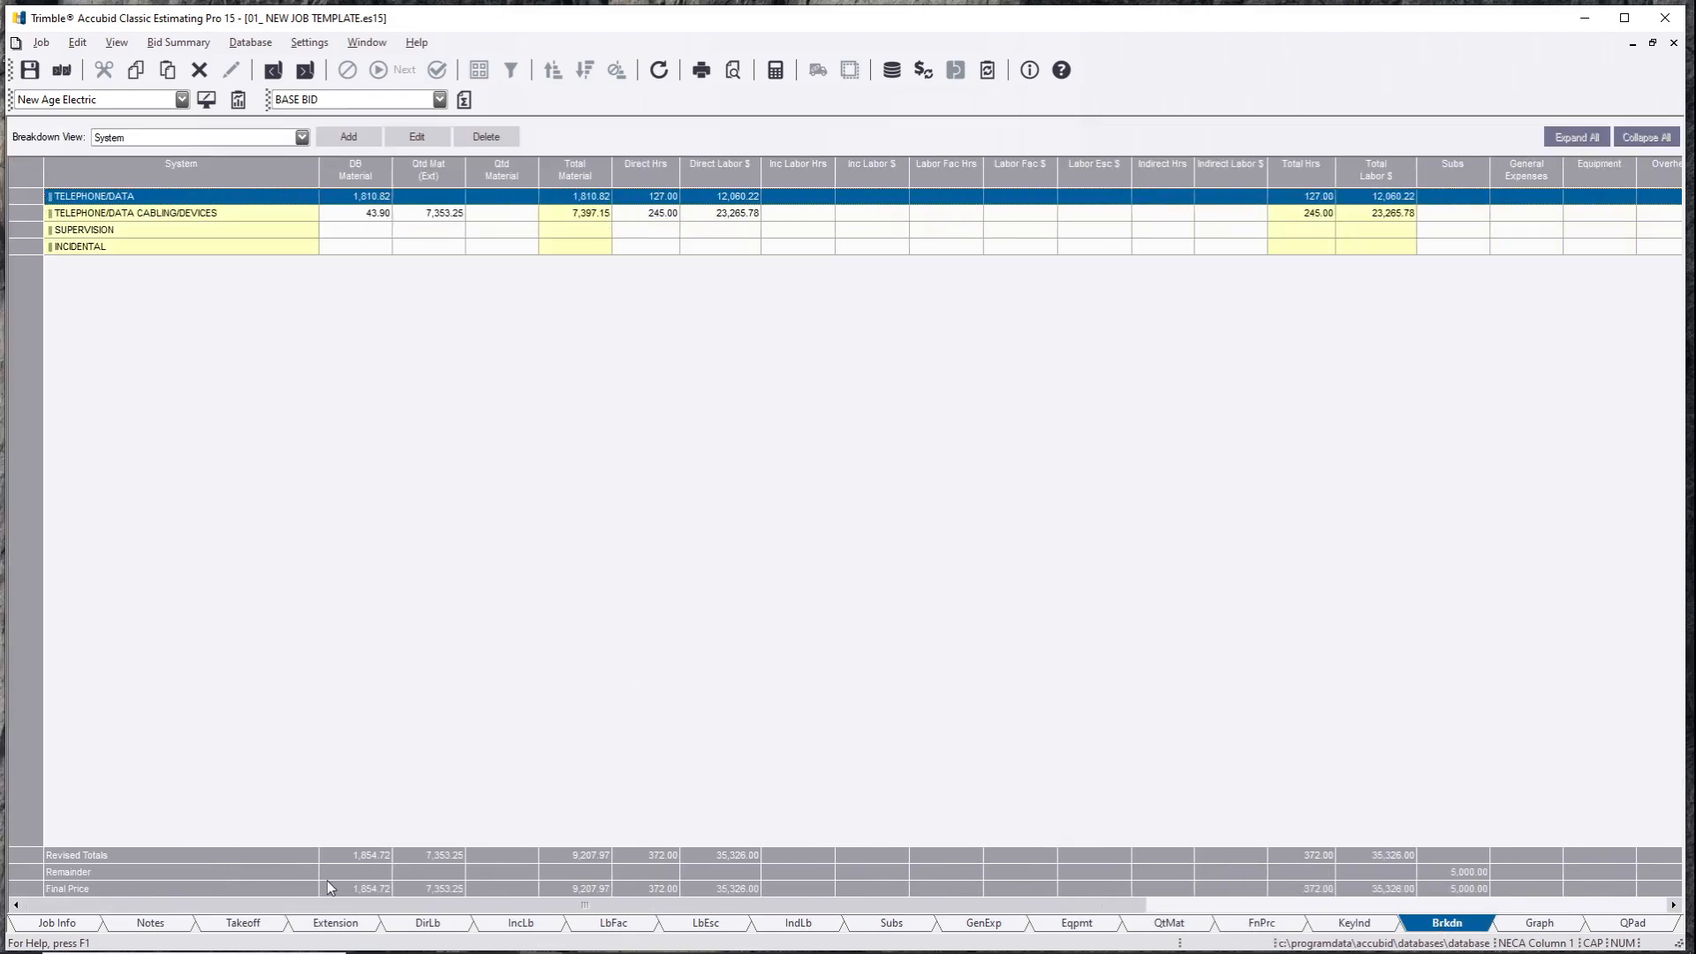
drag(329, 905, 782, 908)
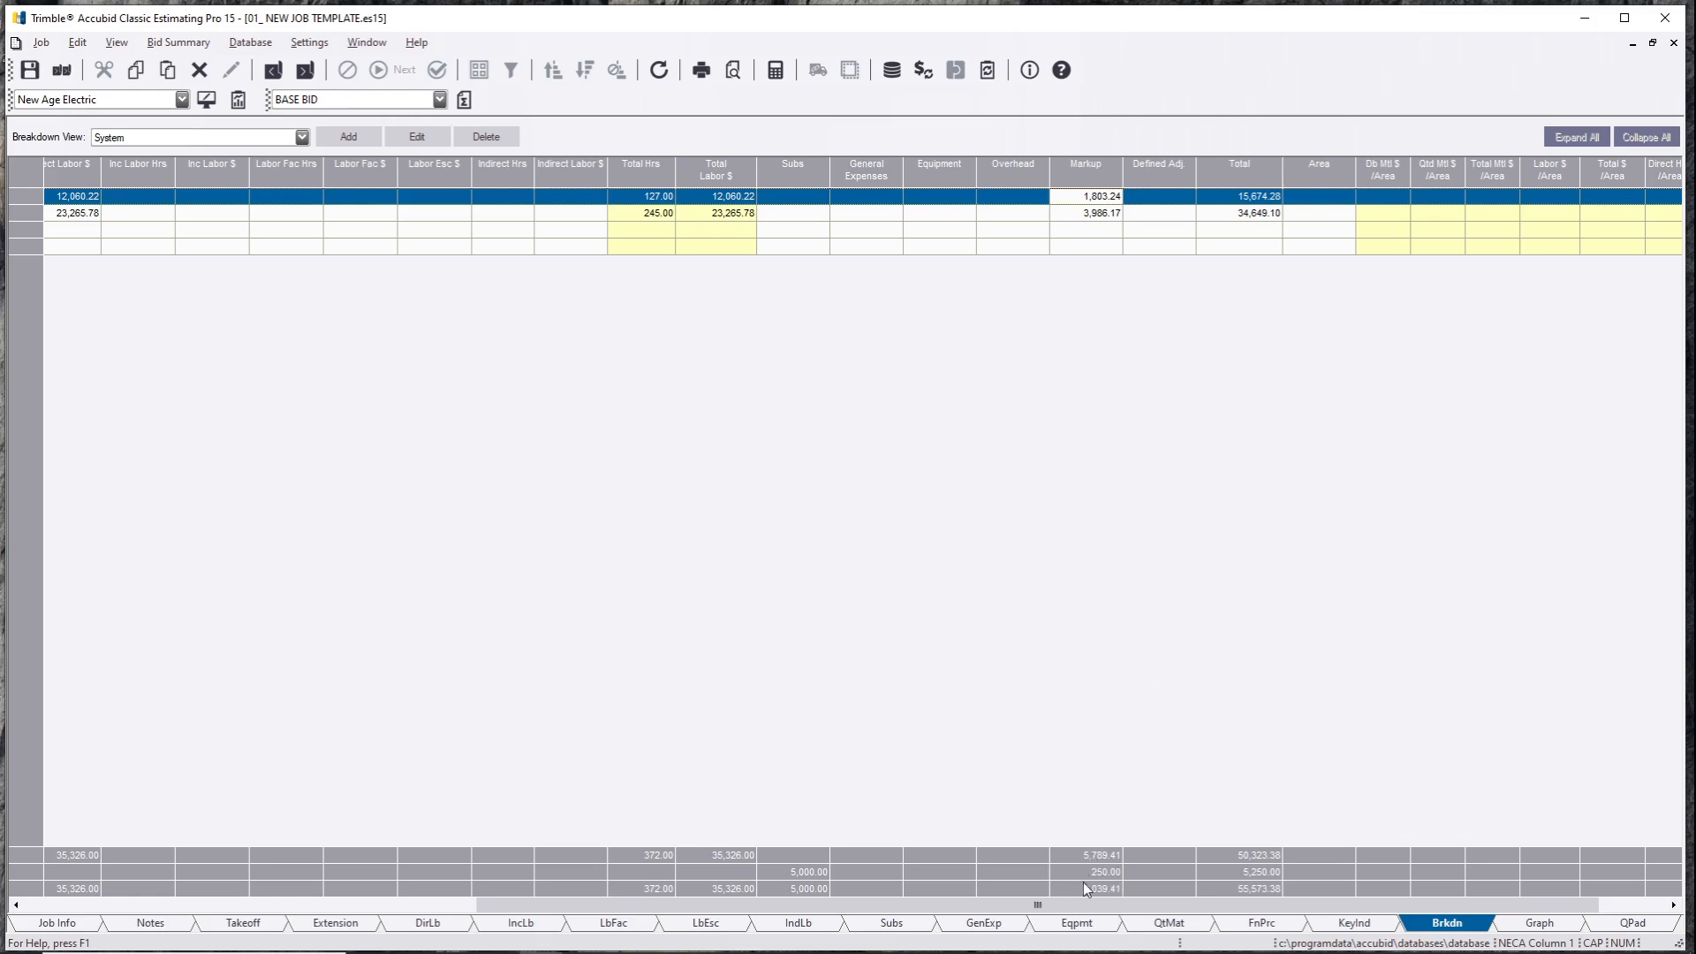
right_click(936, 632)
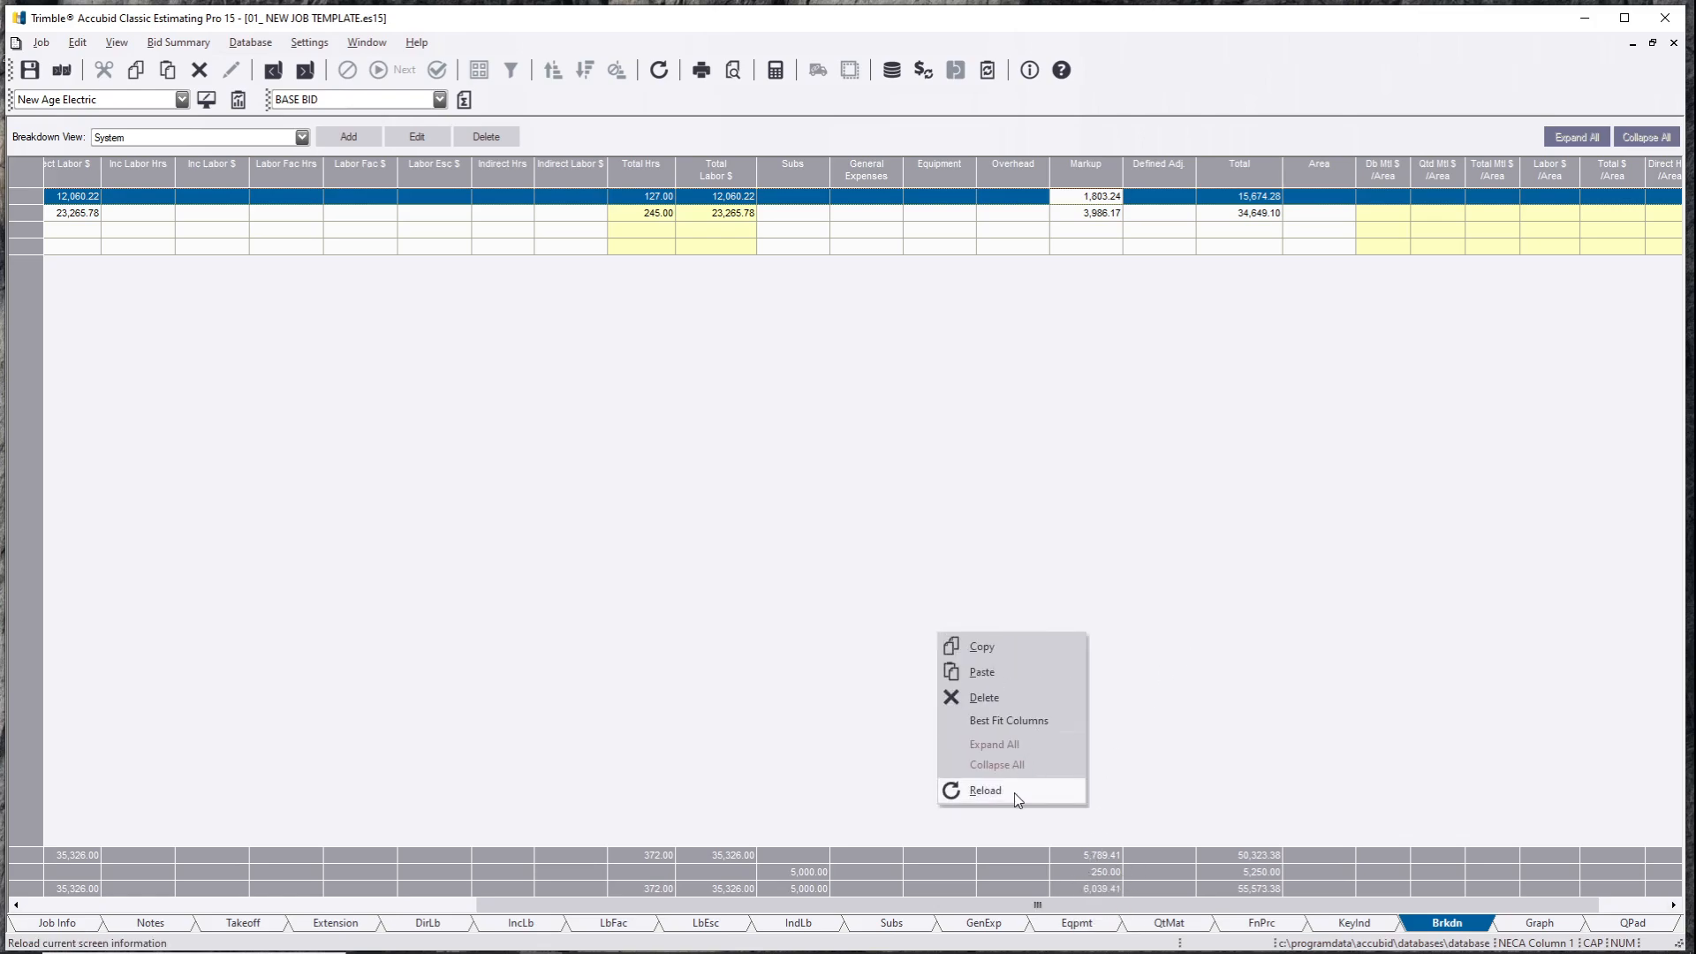
click(954, 794)
drag(1037, 904, 1493, 943)
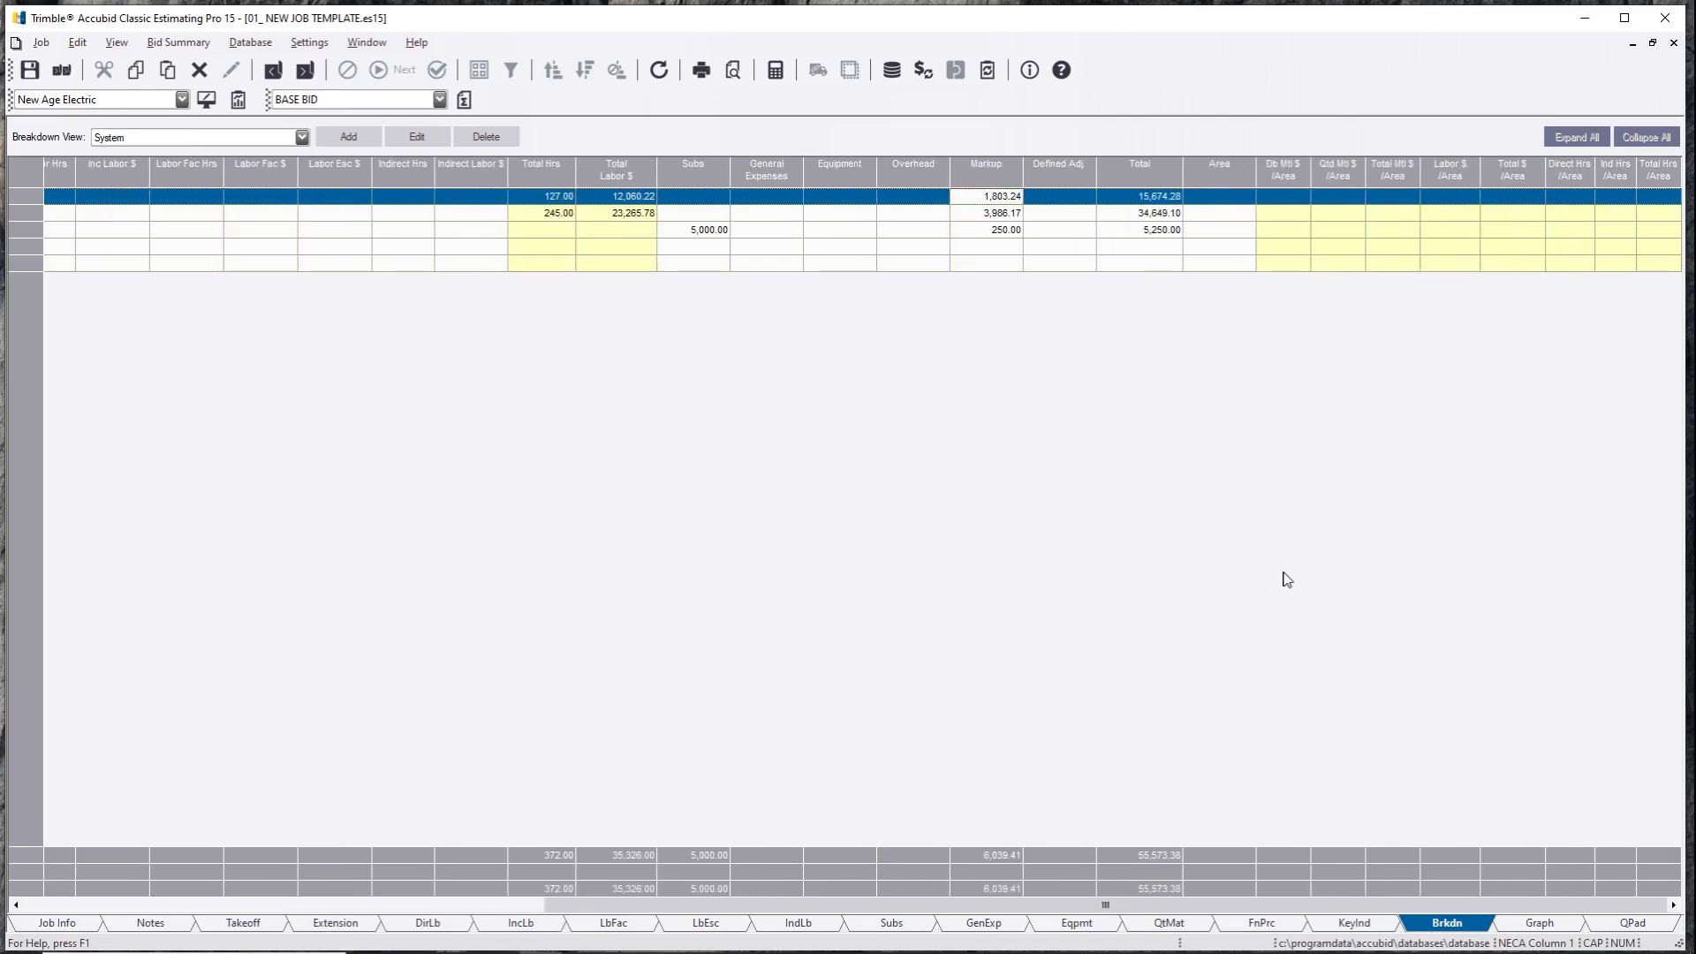